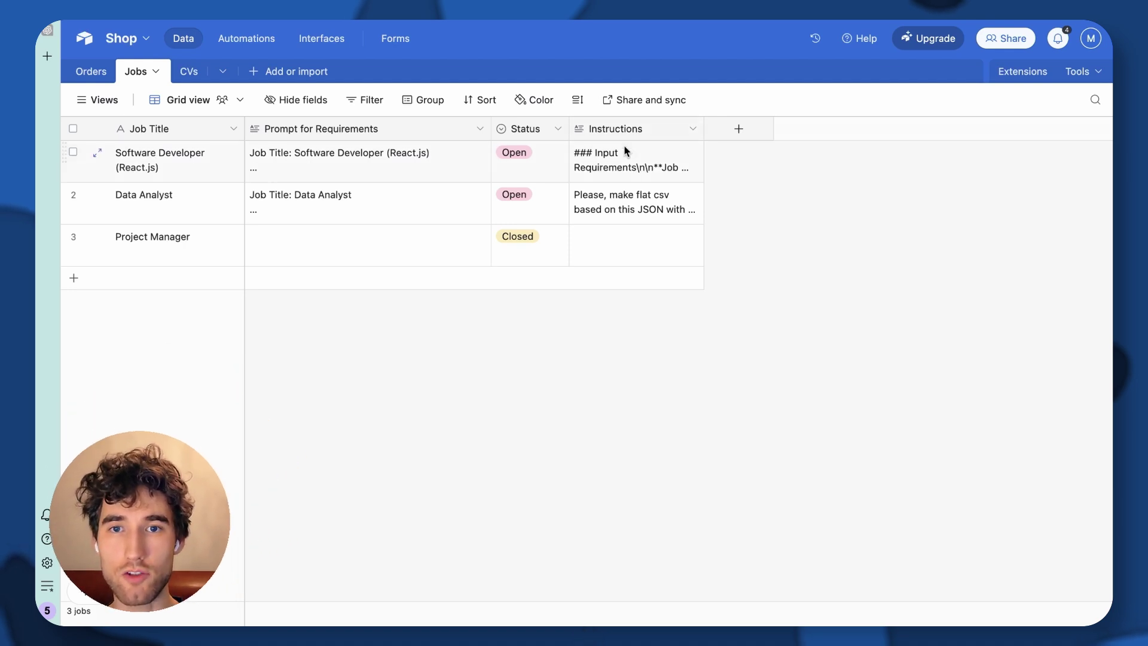
Read the Software Developer (React.js) job's requirements prompt in full
click(341, 171)
scroll(454, 180, down, 5)
click(482, 153)
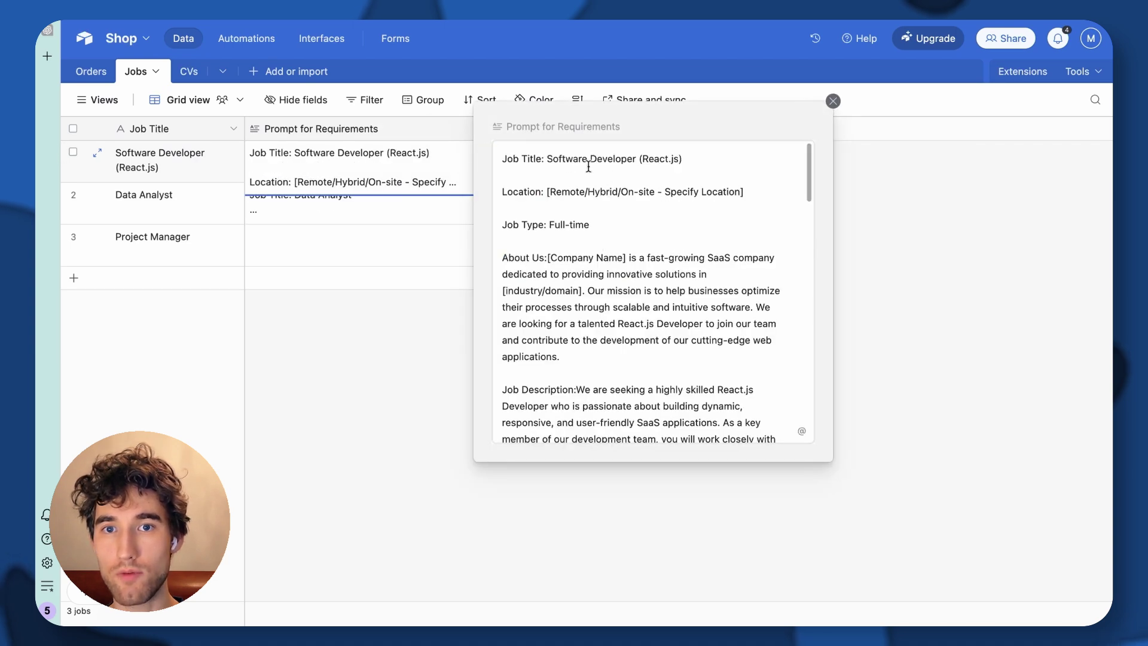
scroll(681, 195, down, 15)
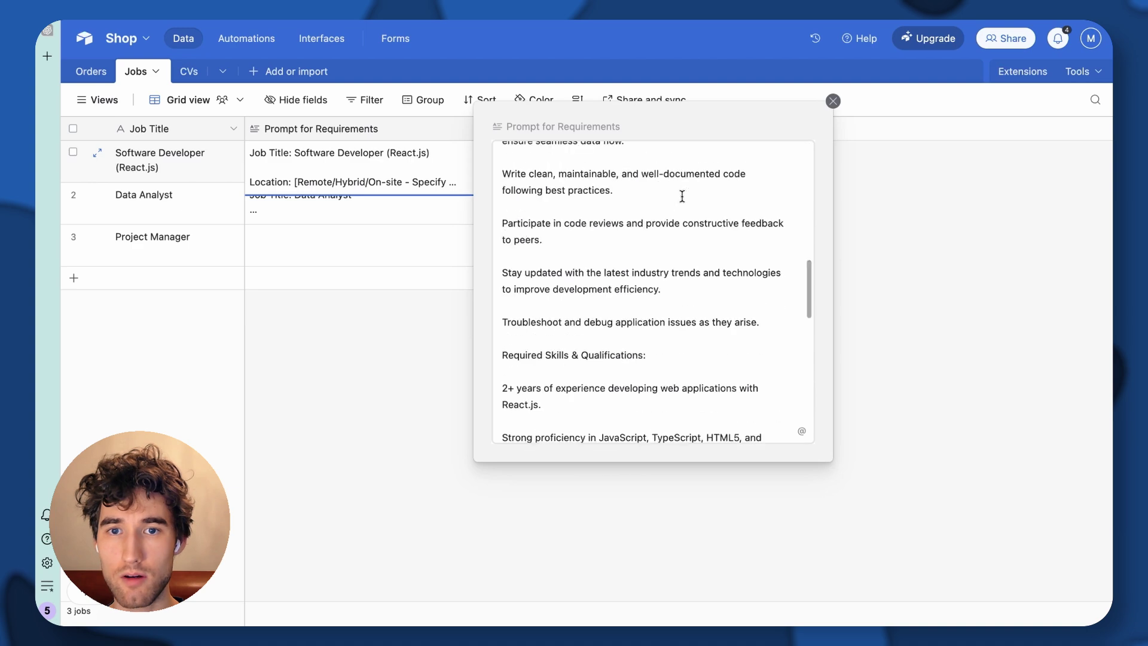
scroll(546, 328, up, 8)
scroll(547, 329, up, 5)
click(940, 159)
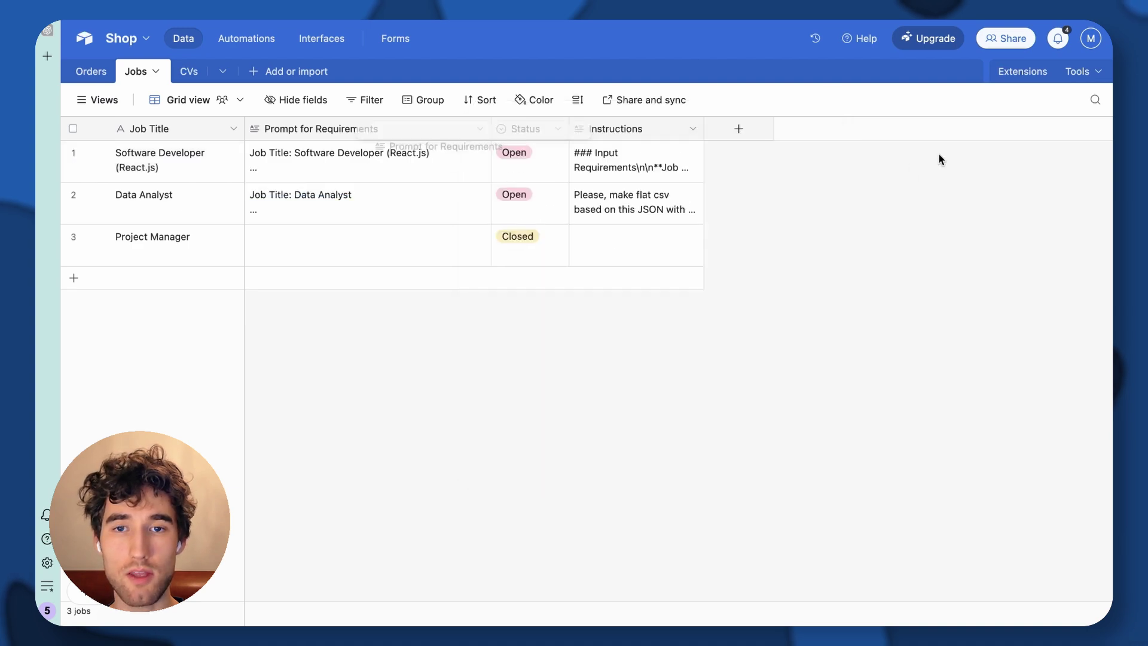
Read the React.js job's Instructions text in full
click(621, 167)
scroll(621, 168, down, 5)
click(696, 153)
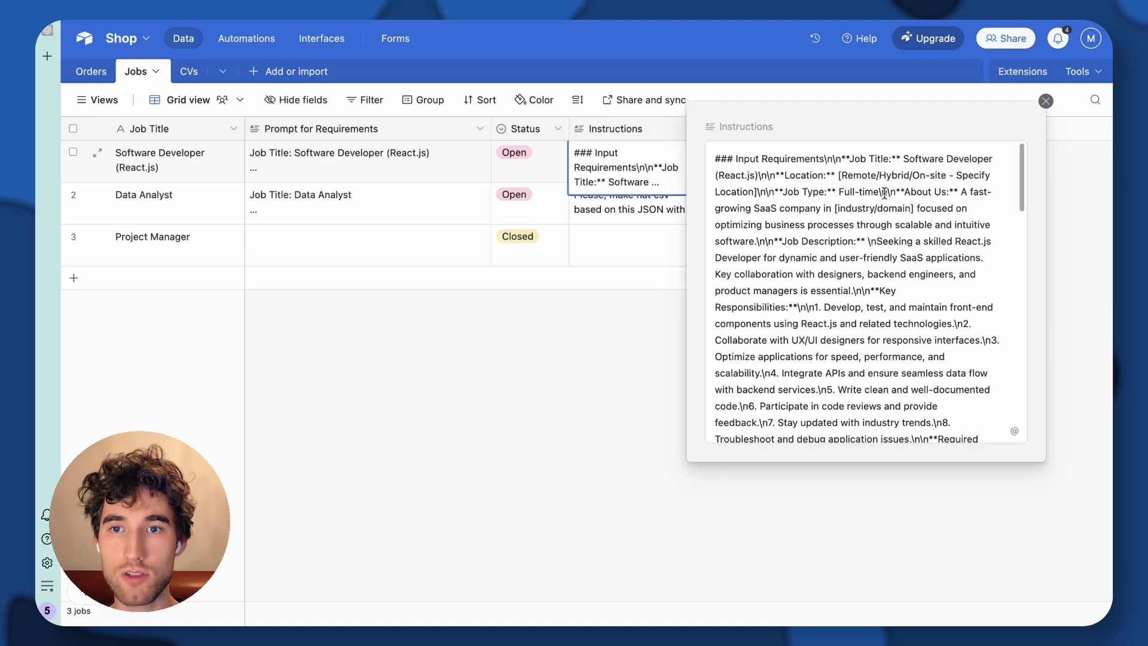
scroll(924, 227, down, 5)
scroll(925, 228, down, 5)
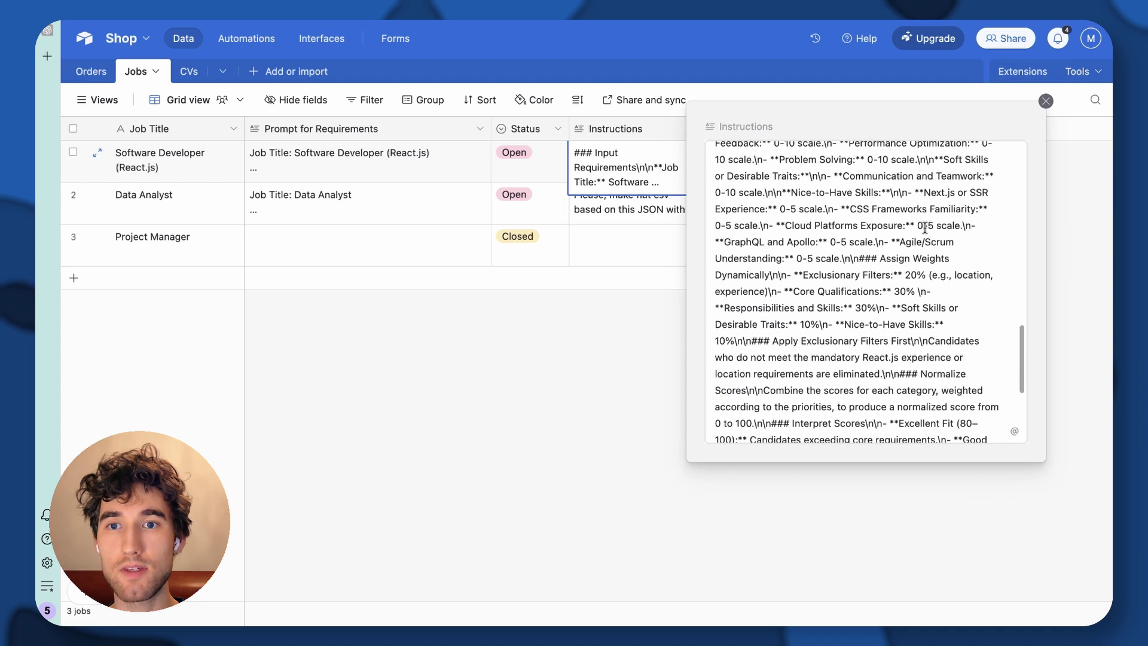
click(682, 359)
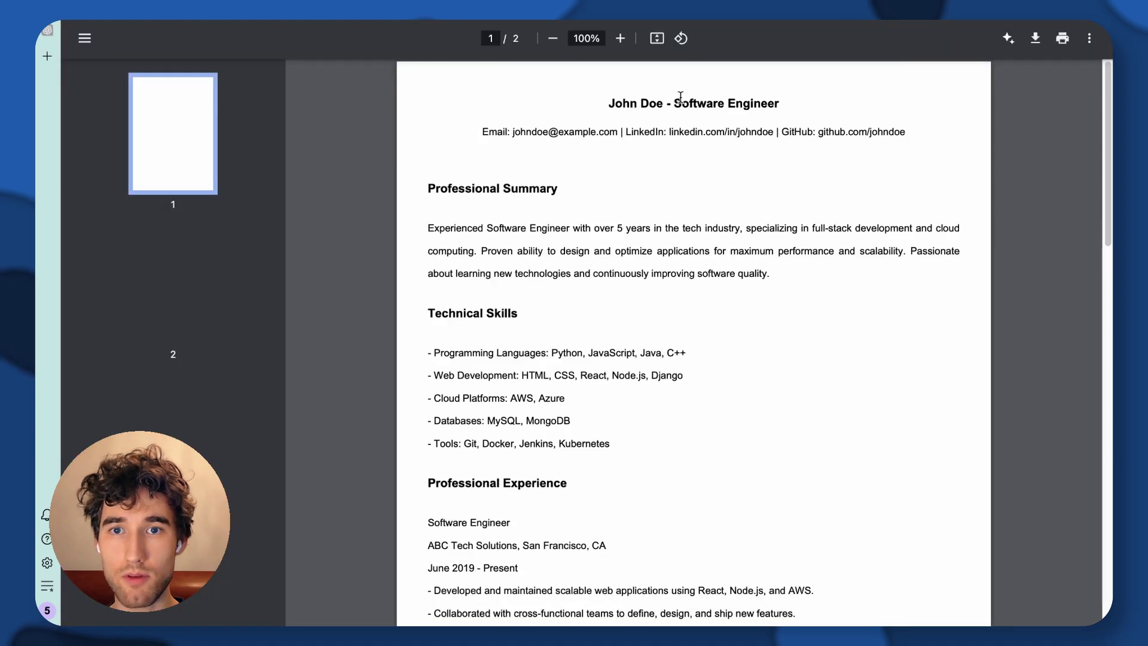
Highlight the CV's heading line and parts of its Professional Summary
drag(602, 103, 836, 107)
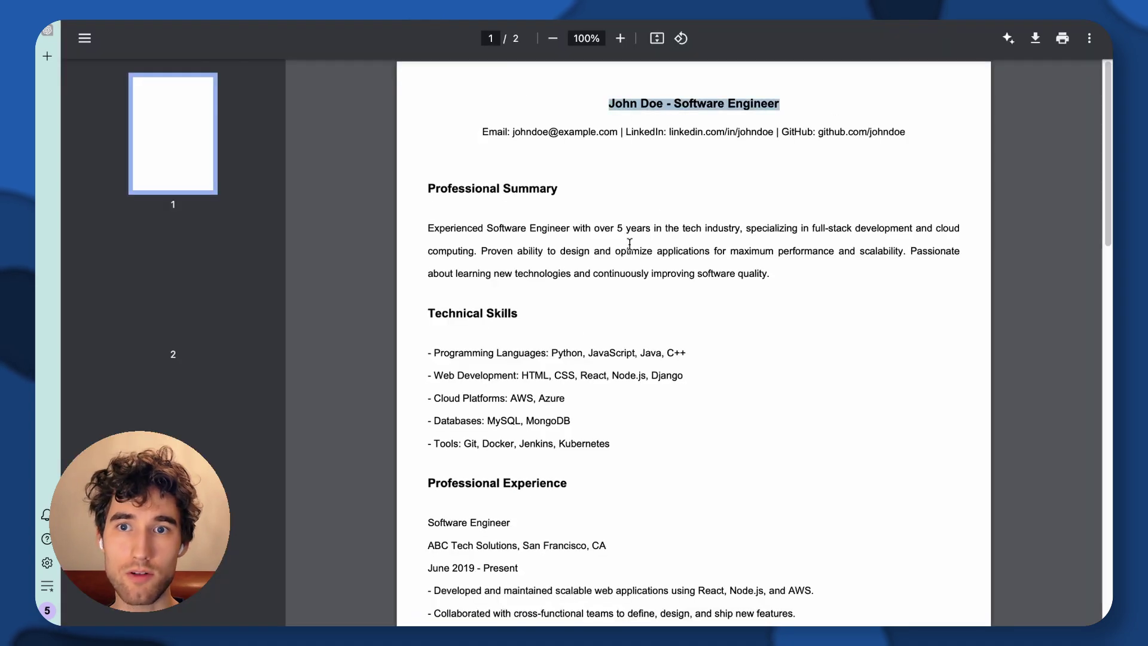
scroll(598, 299, down, 15)
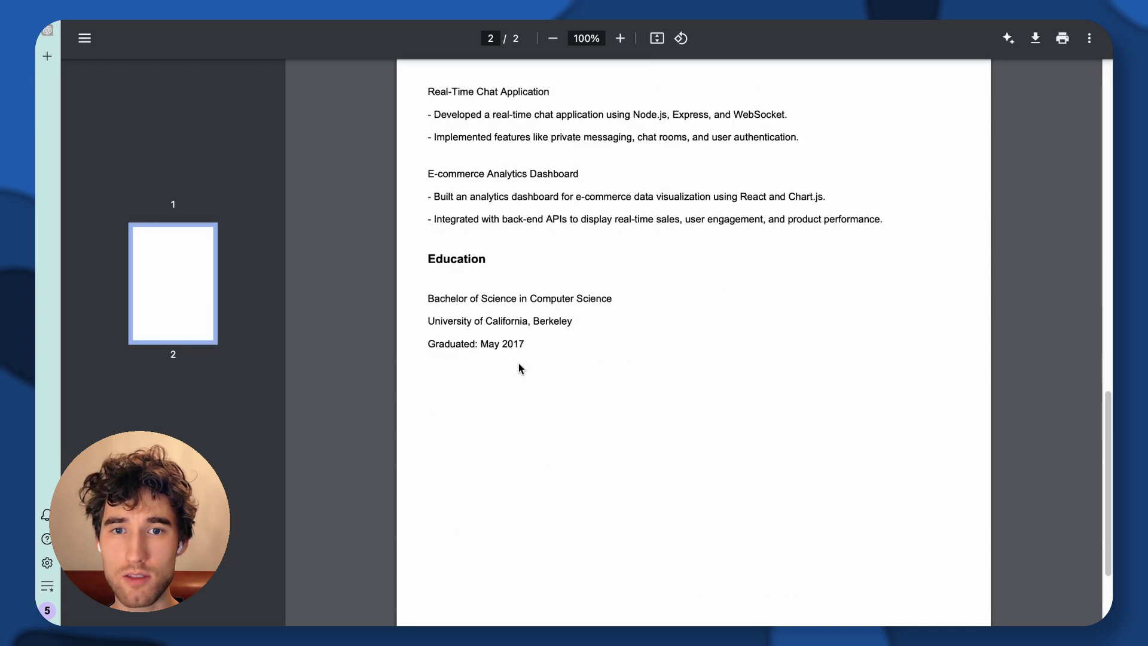
scroll(526, 362, up, 6)
scroll(537, 355, up, 10)
drag(561, 201, 631, 223)
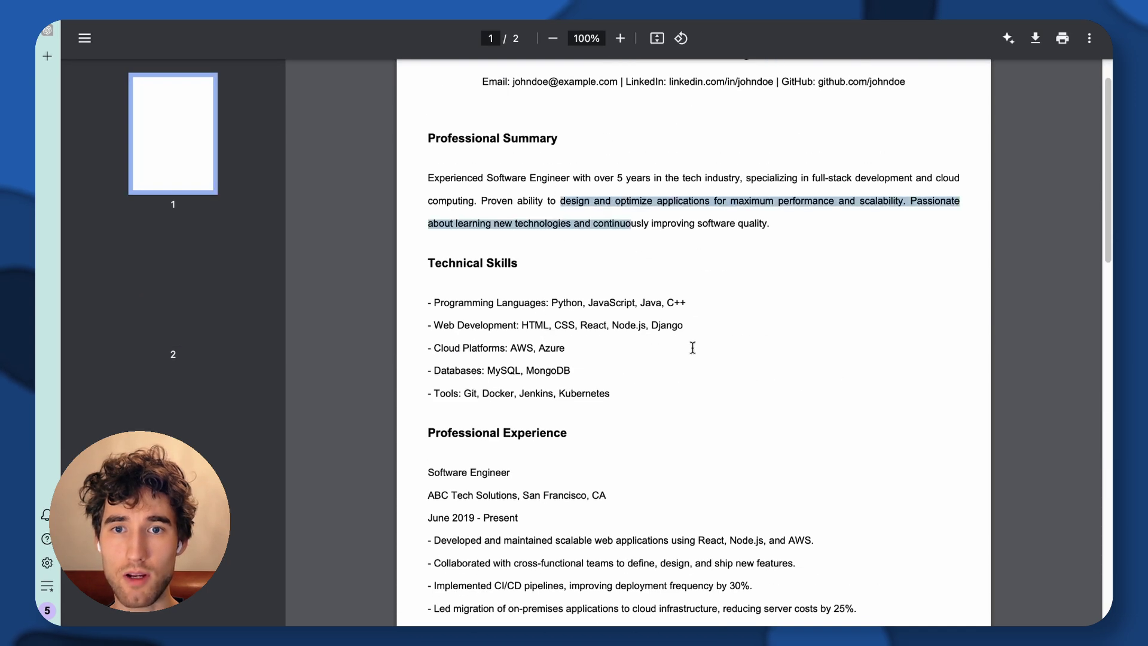
drag(535, 310, 575, 326)
scroll(627, 350, down, 6)
scroll(626, 350, up, 7)
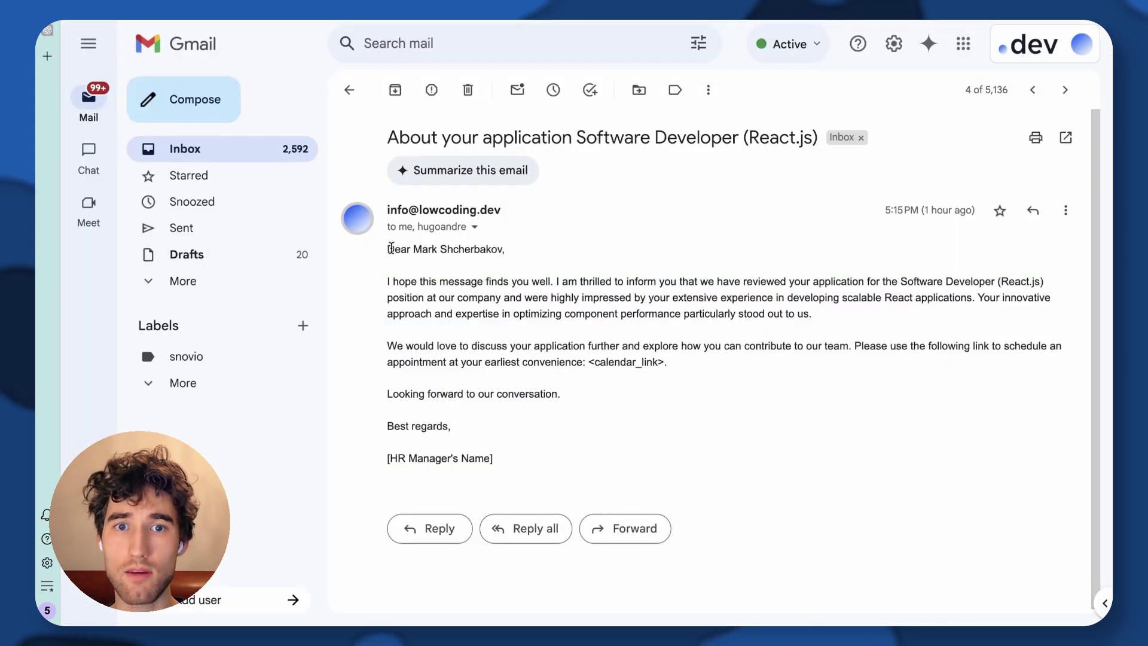
Highlight the whole body of the React.js application reply email
drag(391, 248, 639, 472)
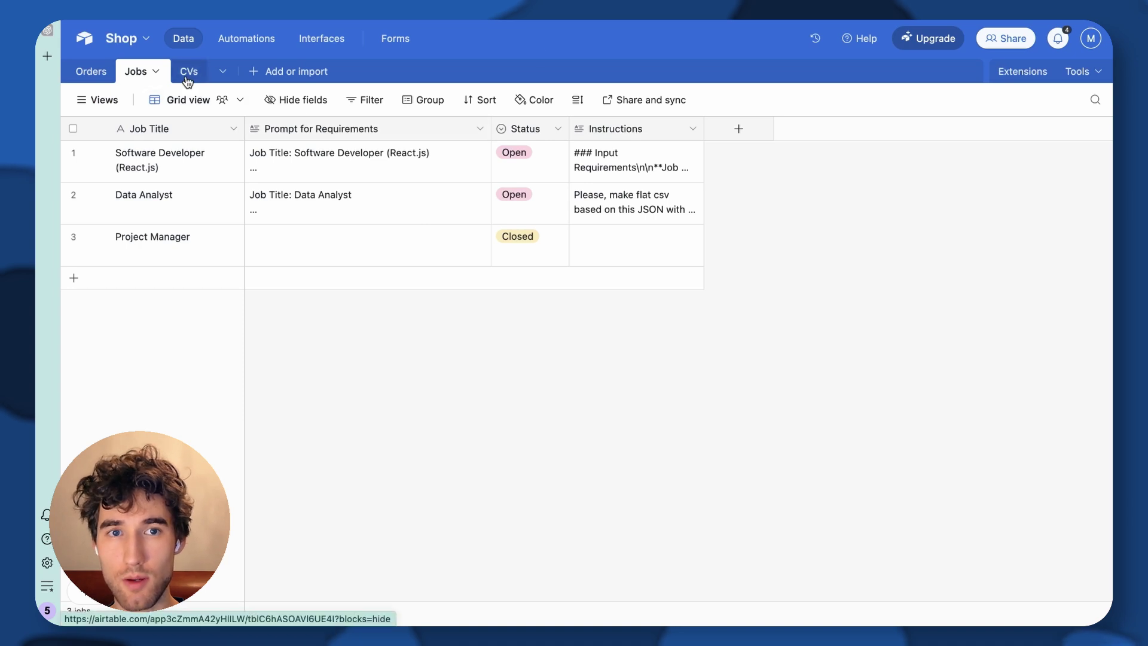
Switch to the CVs table and preview the candidate's attached CV PDF
click(187, 77)
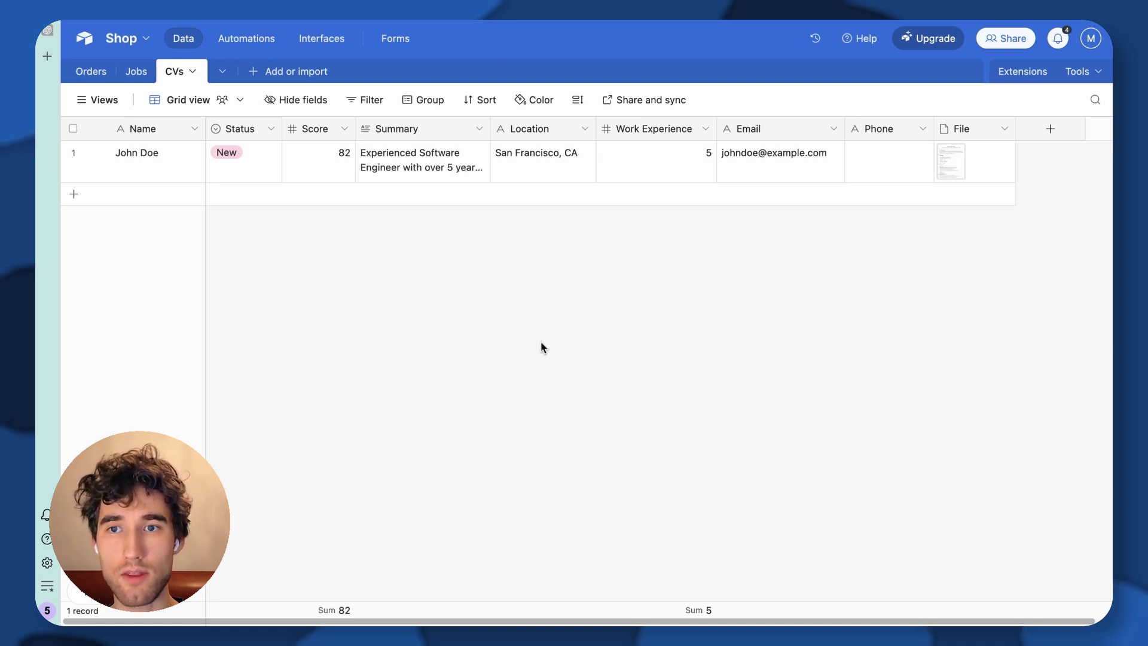
click(942, 157)
click(945, 162)
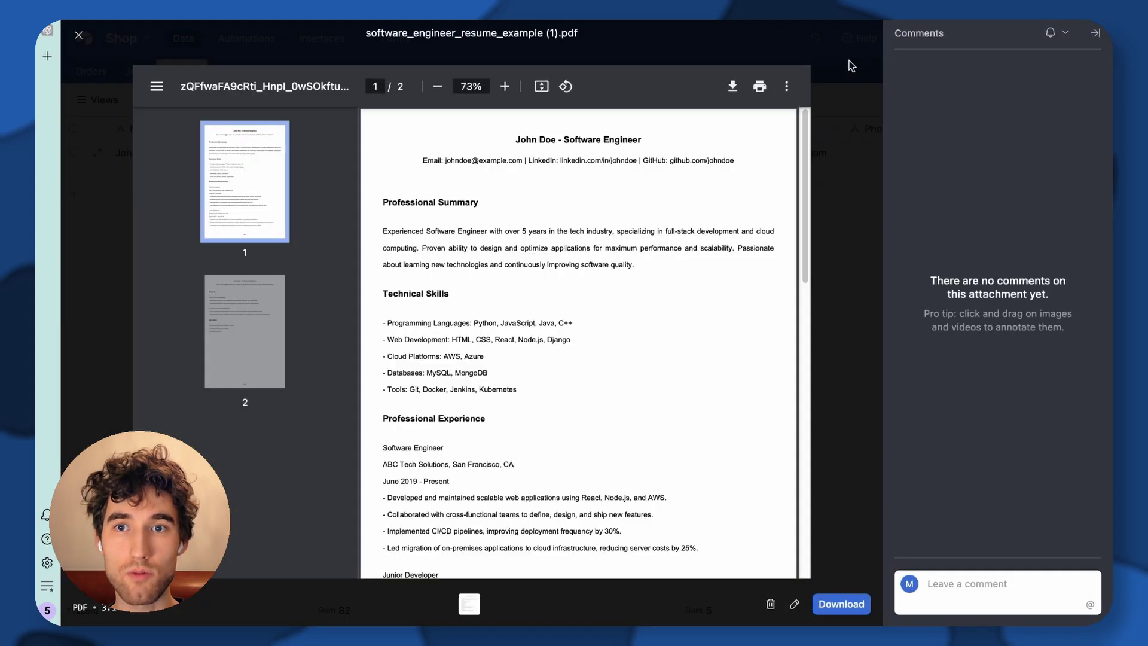
click(850, 63)
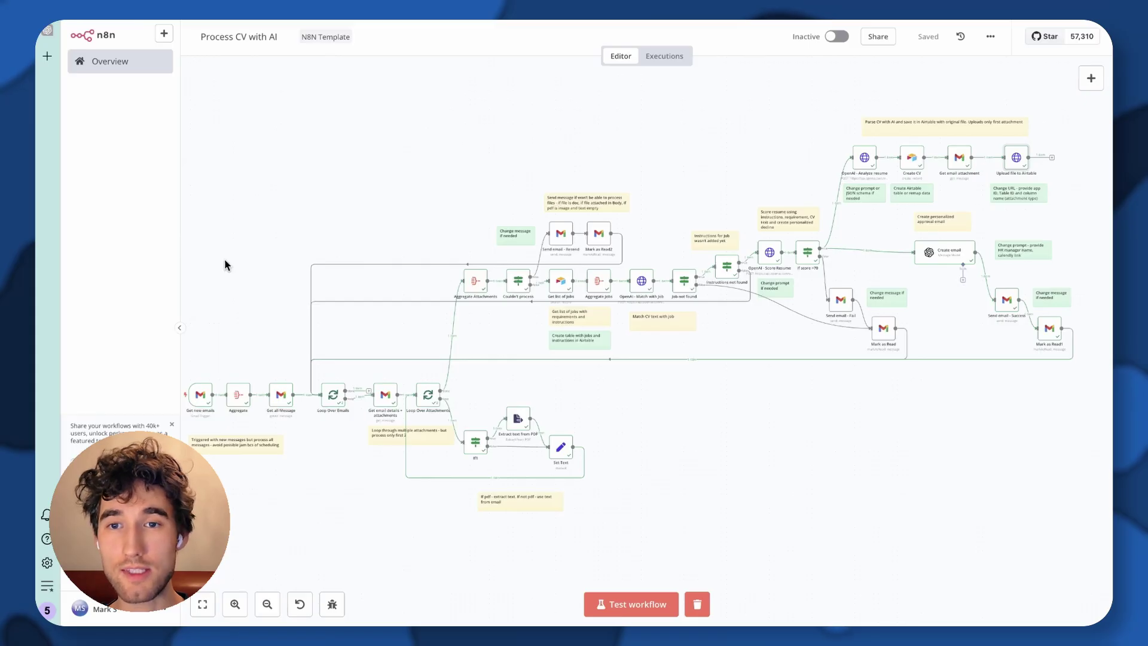
Pan the Process CV with AI workflow canvas slightly
drag(224, 258, 234, 250)
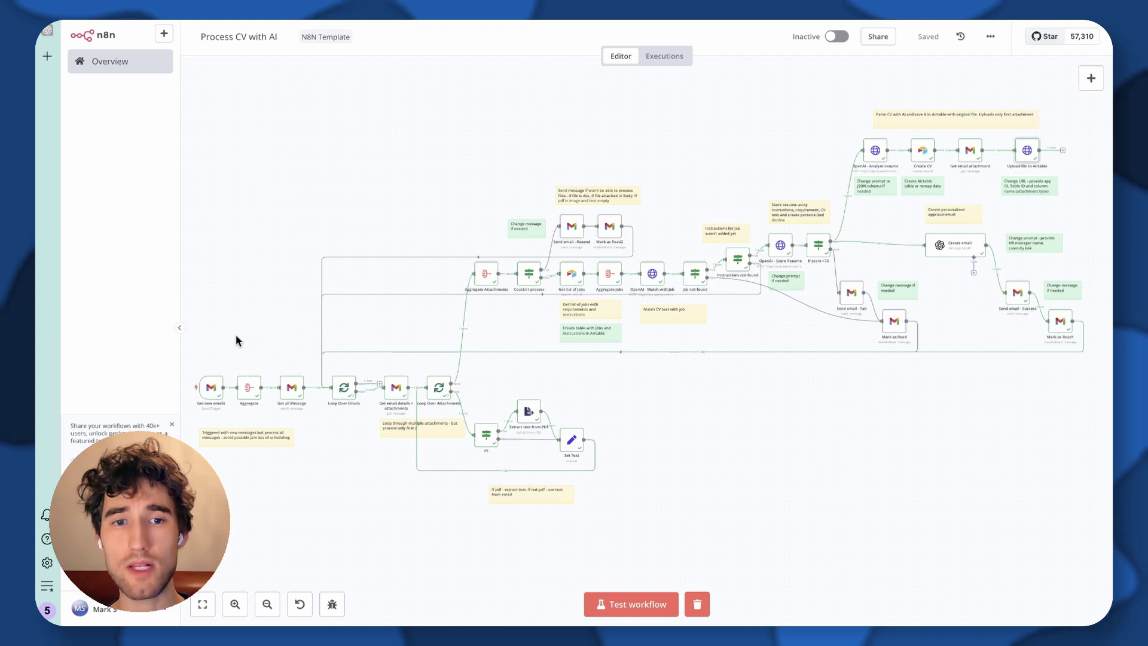
scroll(202, 430, up, 5)
scroll(449, 124, down, 3)
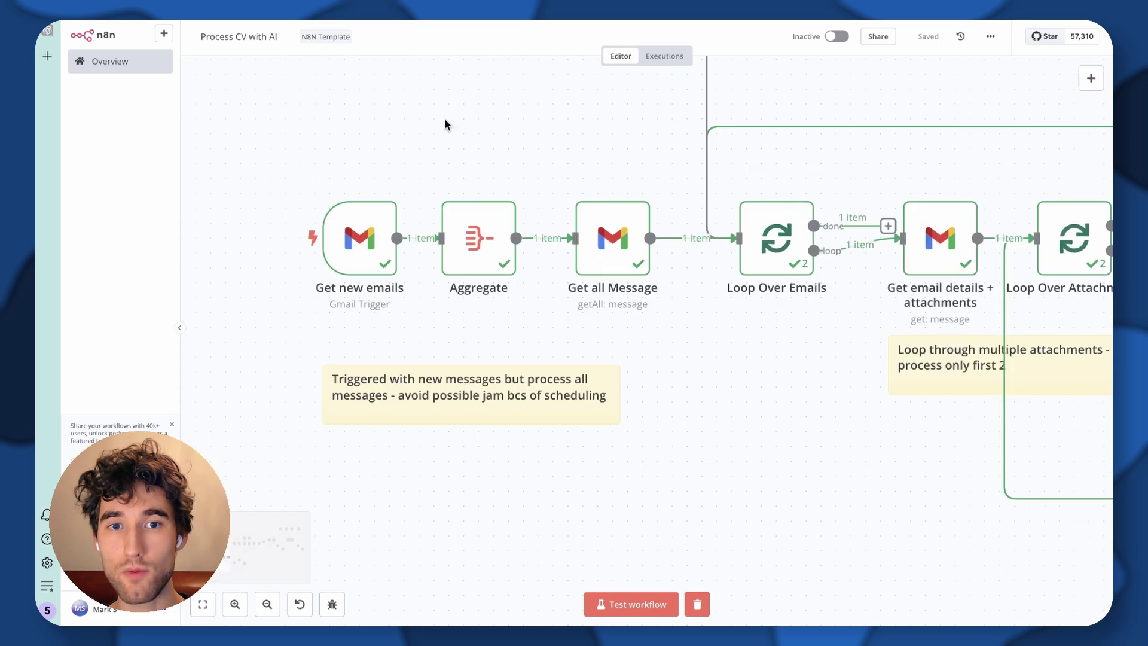
double_click(340, 288)
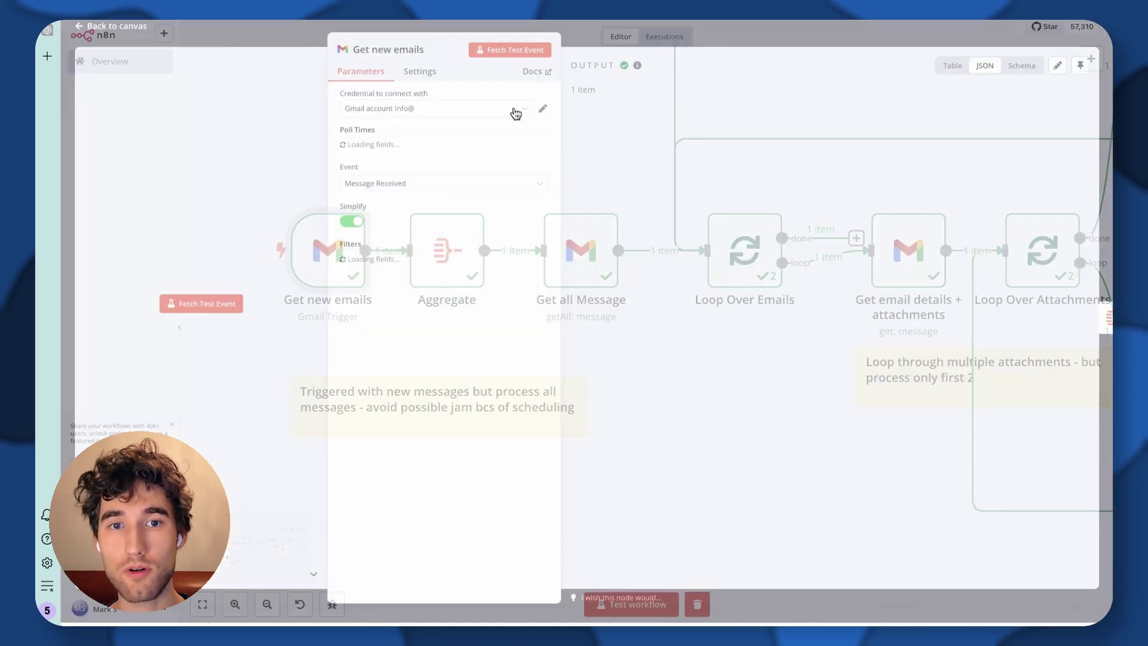
click(621, 39)
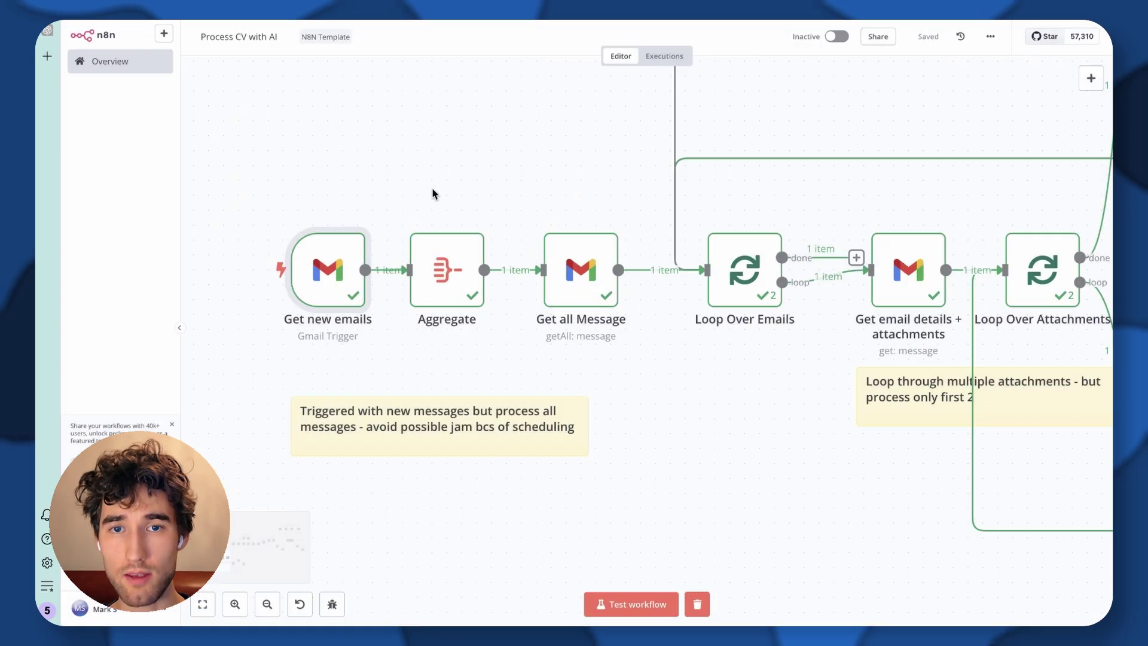
double_click(329, 275)
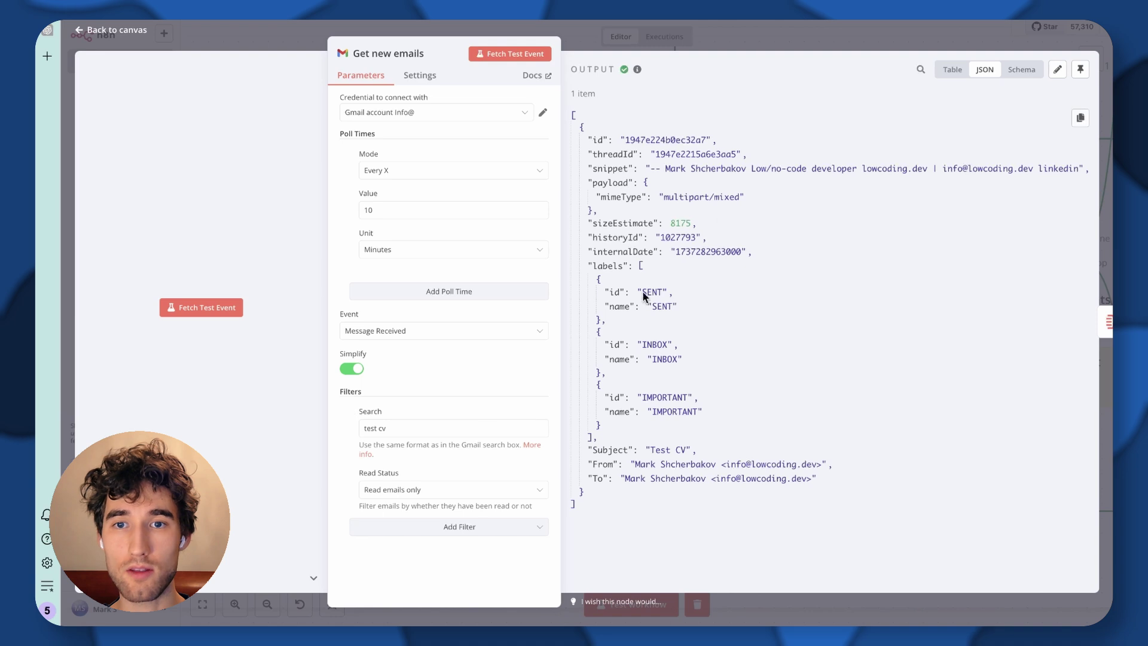
click(405, 330)
click(374, 338)
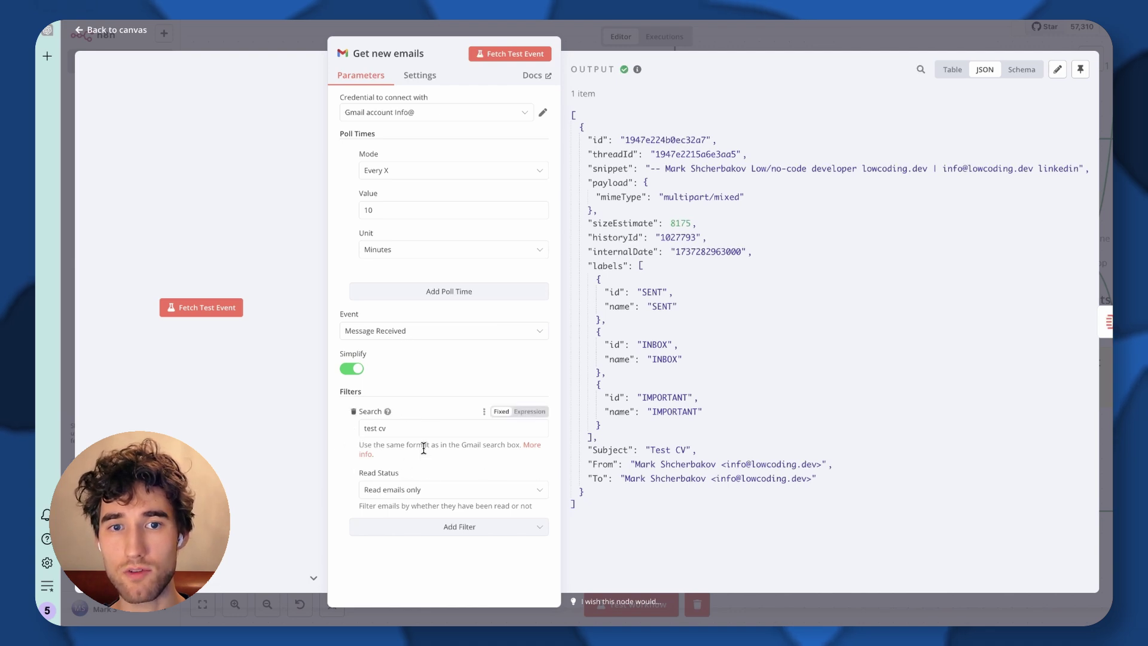
click(769, 30)
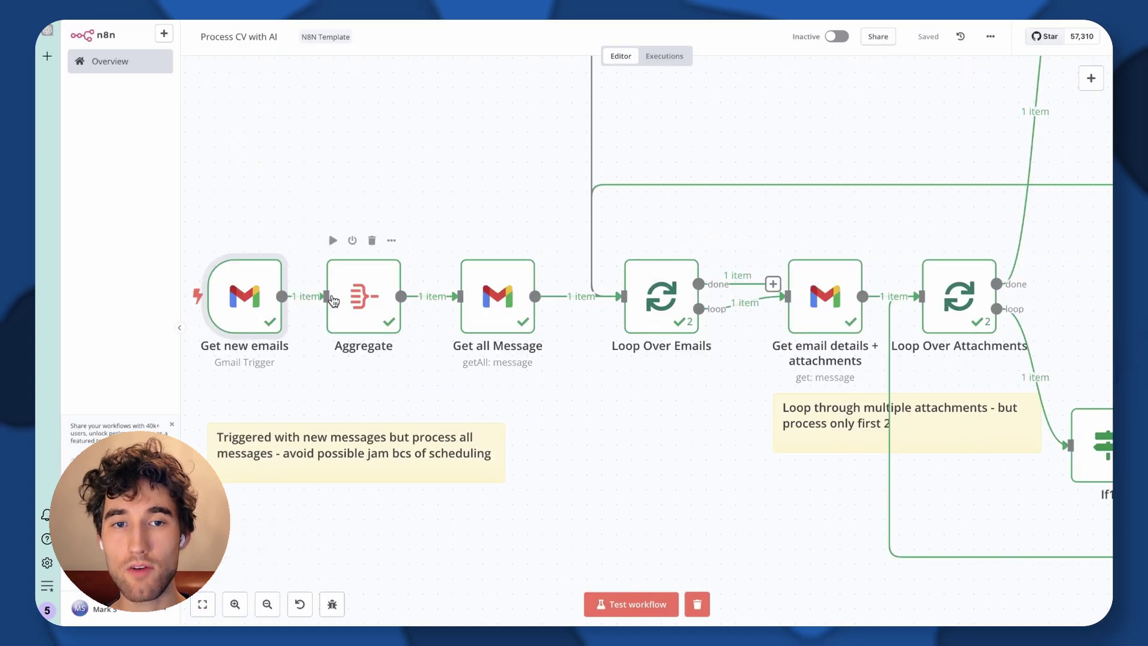
mouse_move(232, 316)
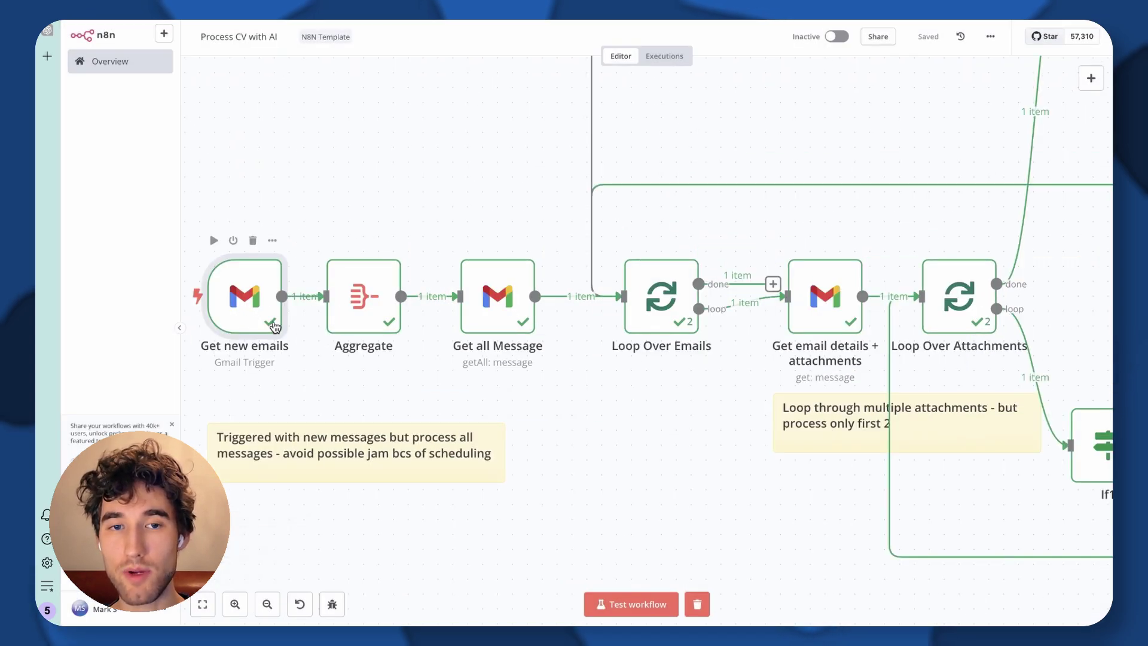
mouse_move(502, 316)
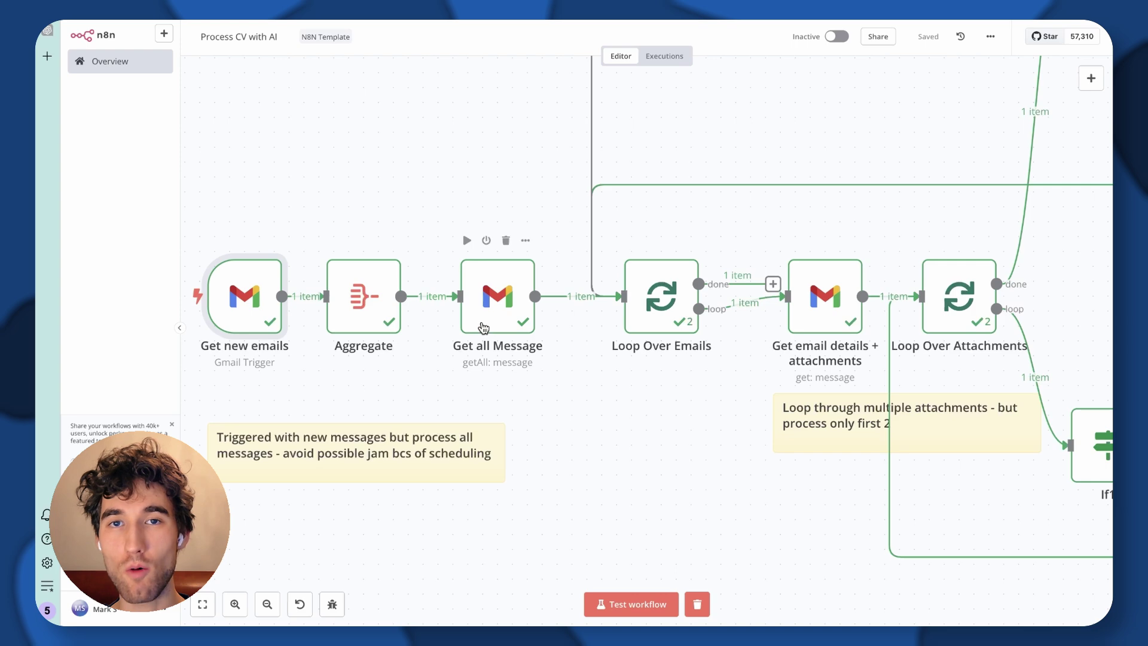
double_click(496, 291)
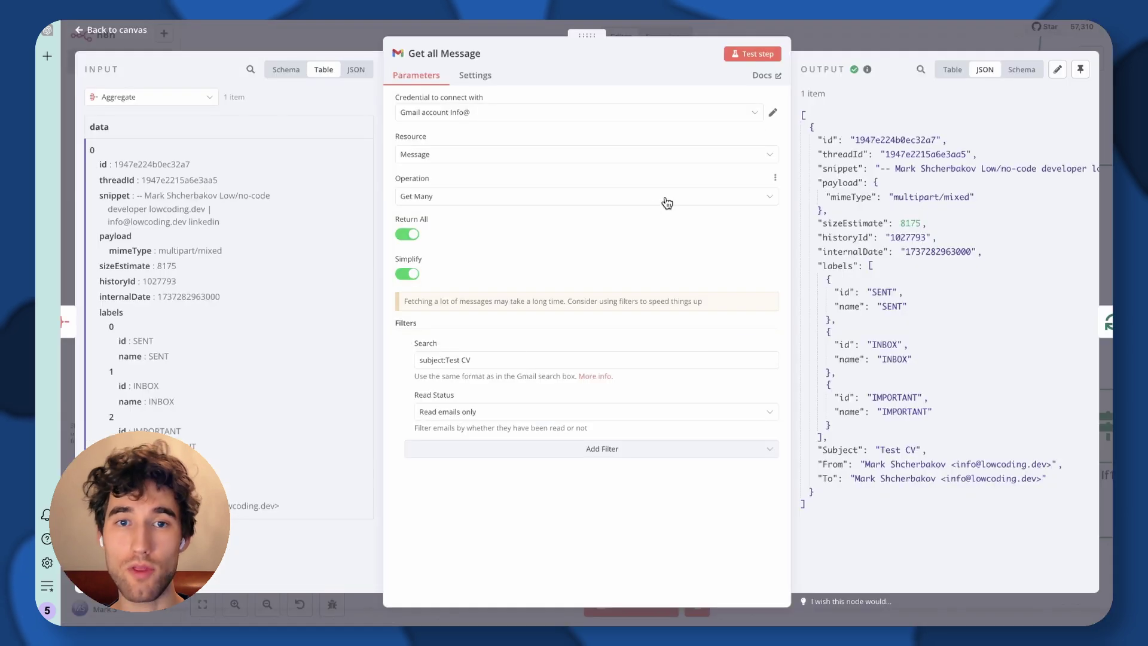
key(Escape)
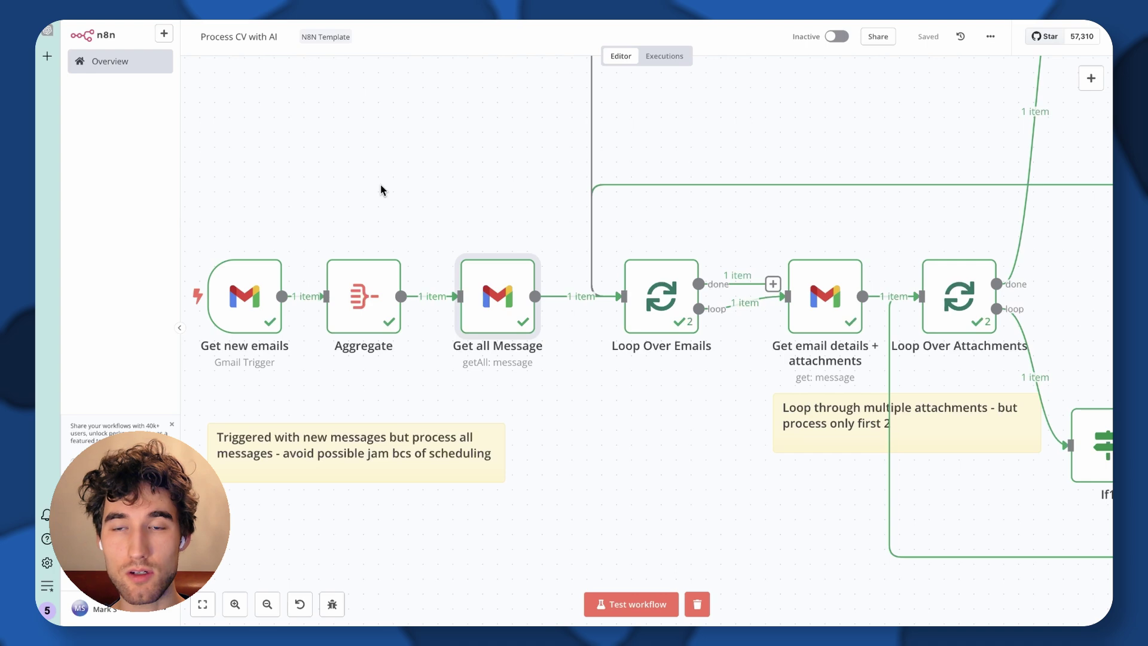
scroll(381, 190, down, 5)
scroll(328, 225, up, 3)
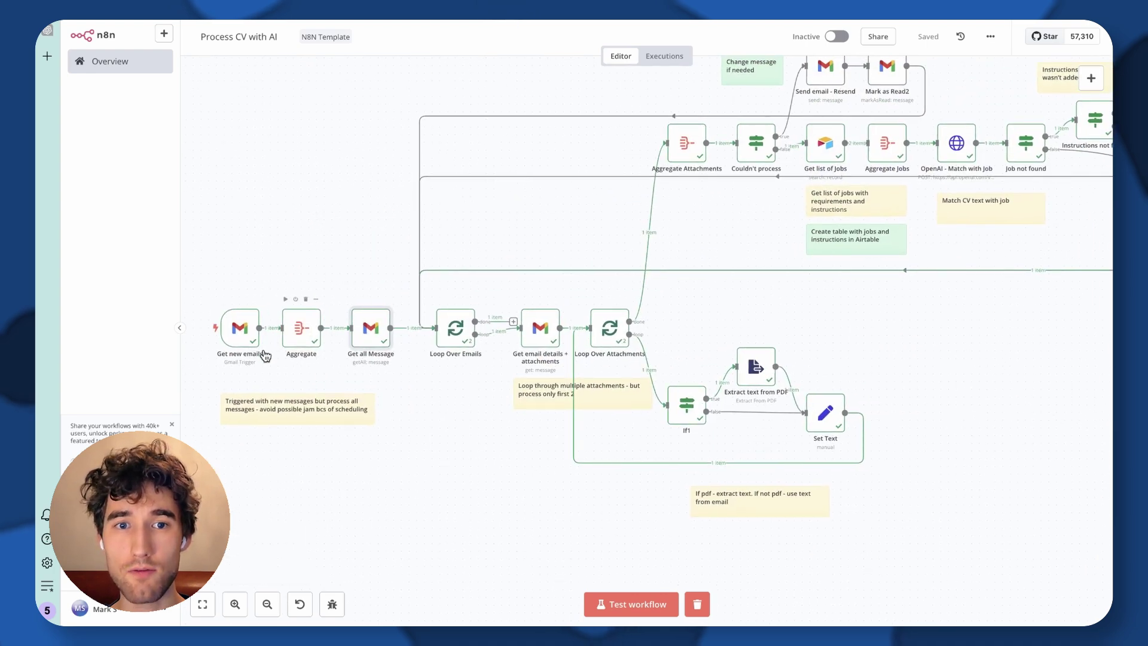
mouse_move(236, 339)
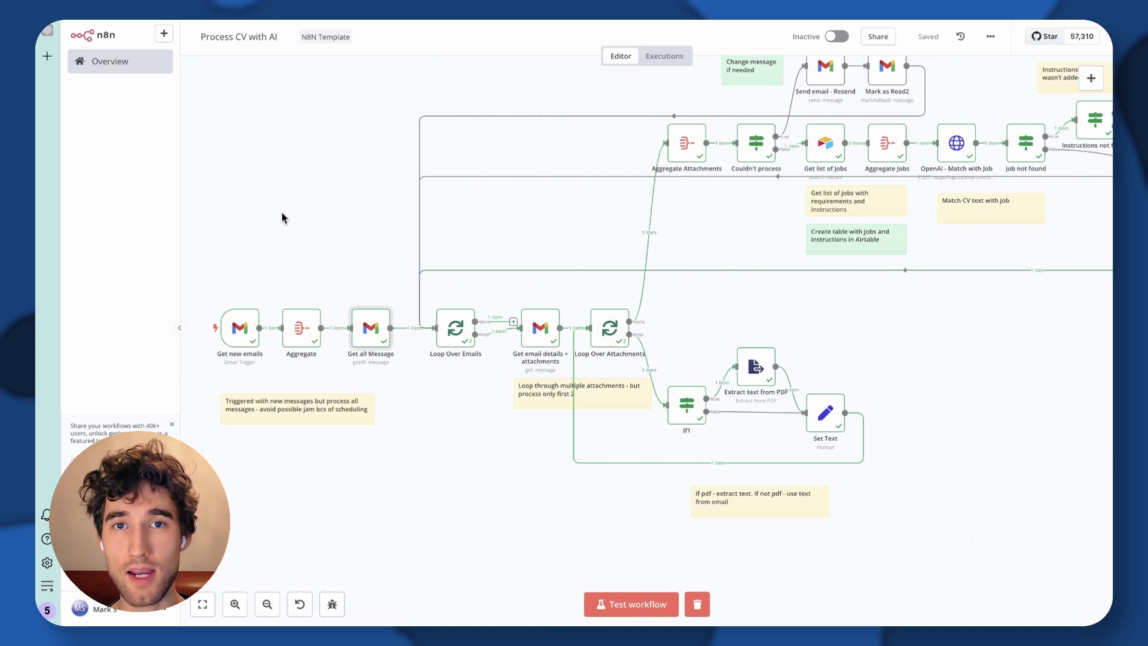
mouse_move(246, 347)
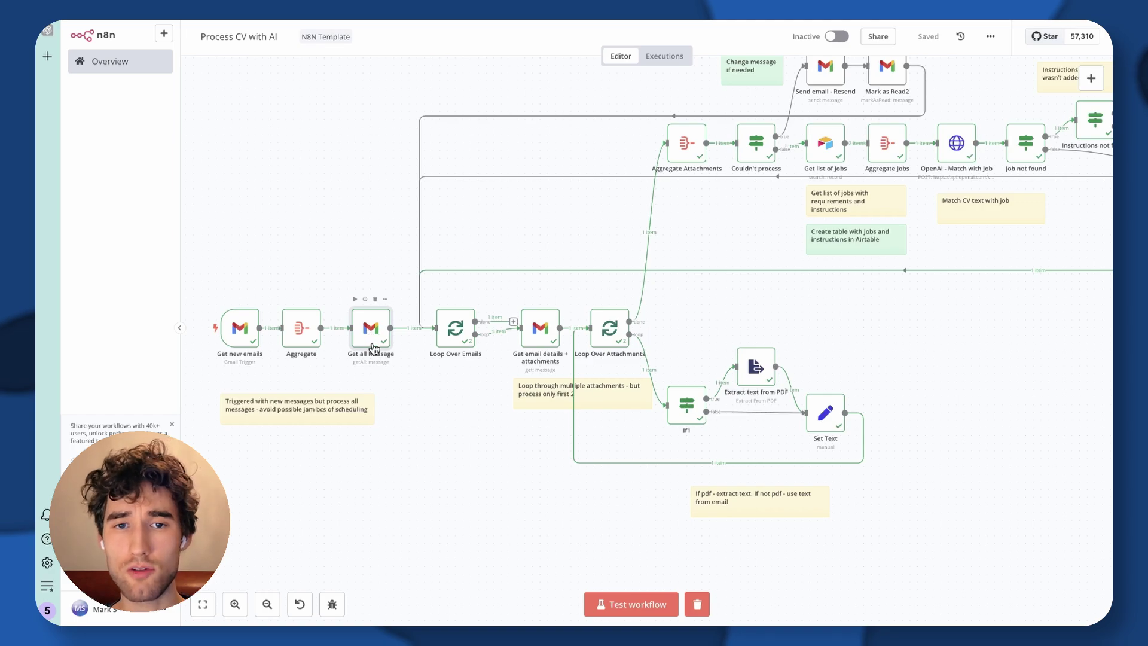
scroll(373, 348, up, 5)
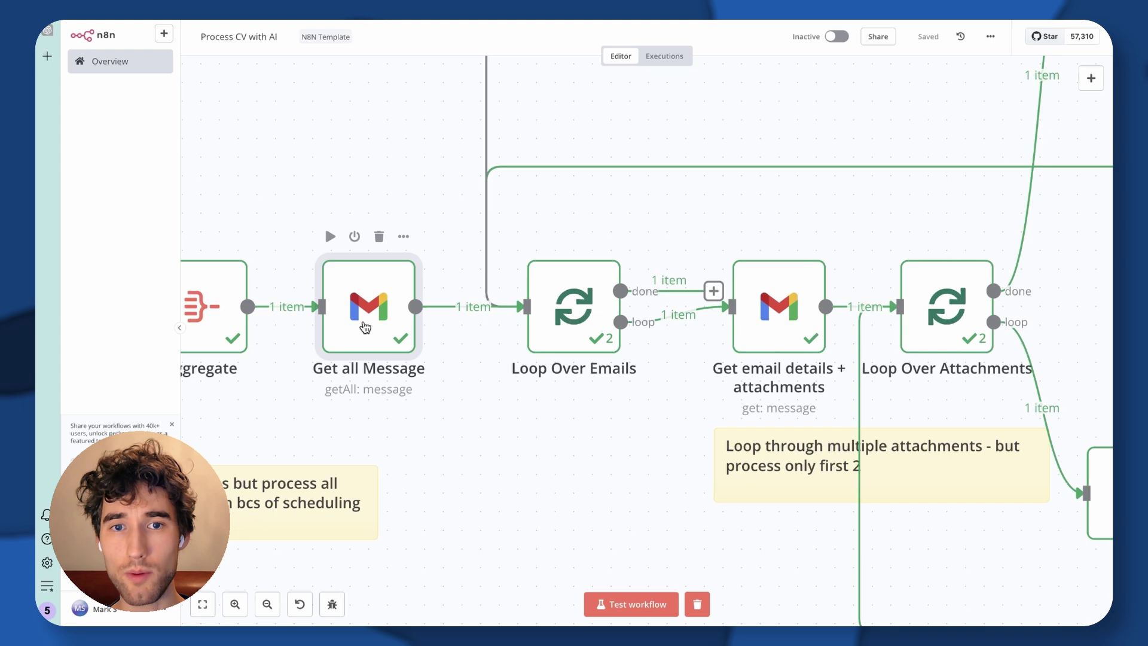
scroll(366, 327, down, 6)
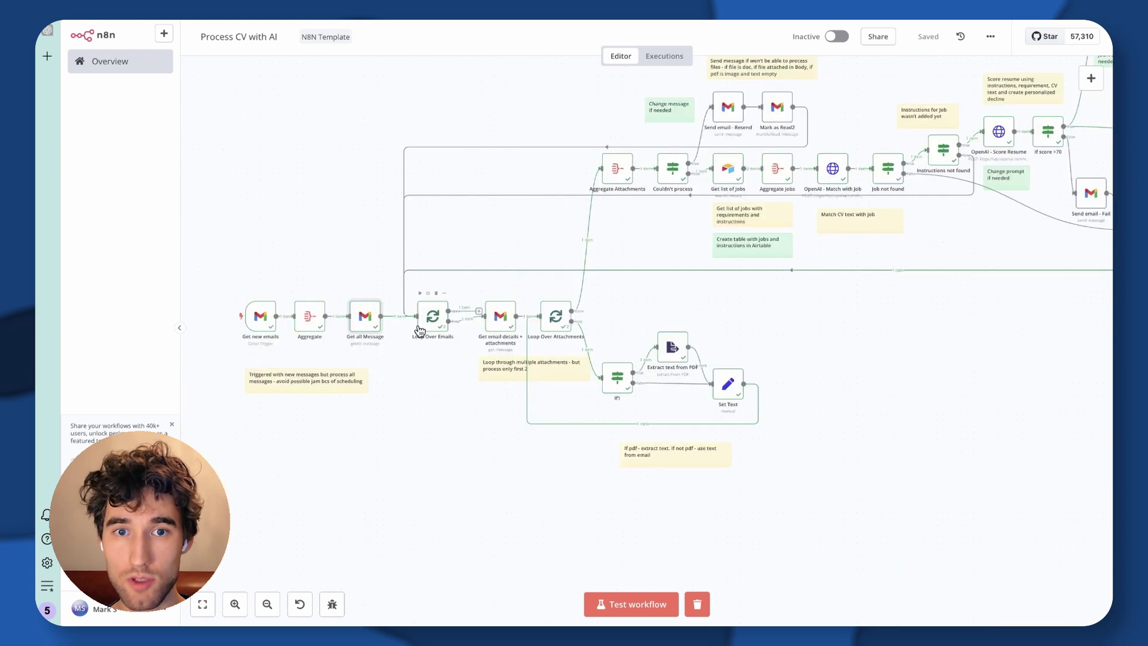
scroll(375, 341, right, 2)
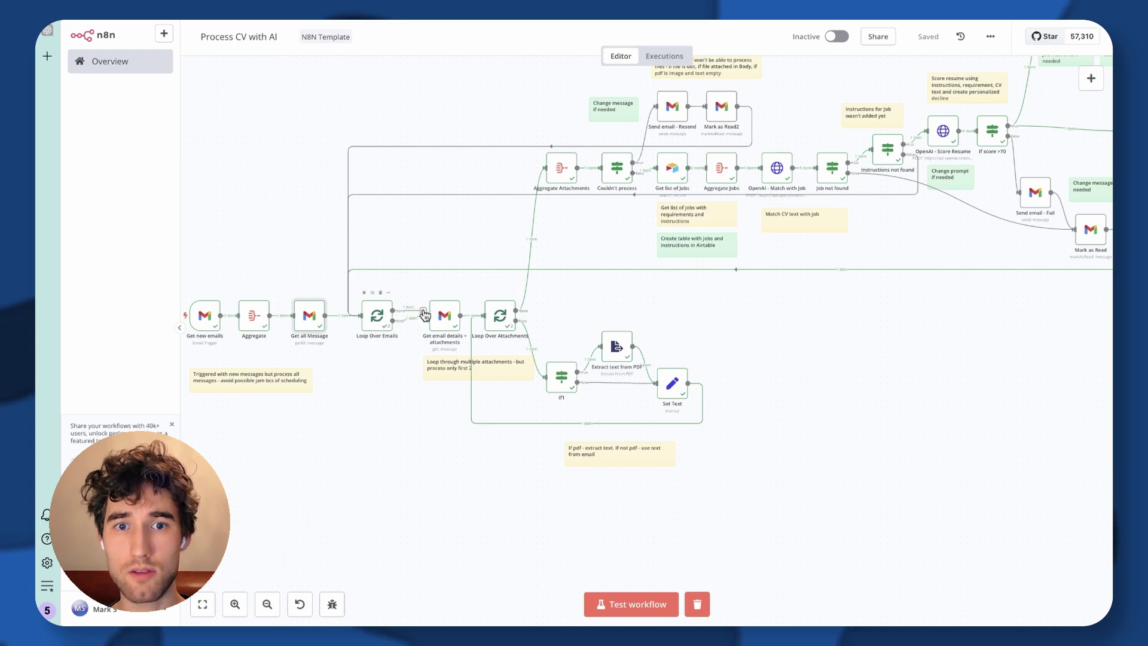
scroll(697, 296, right, 2)
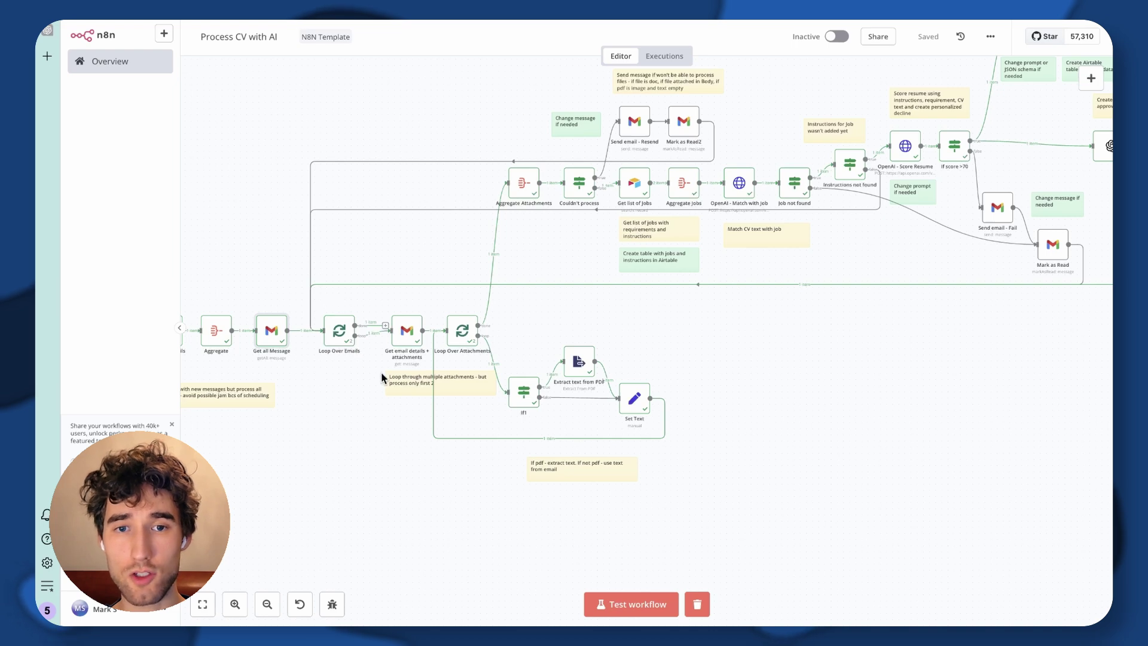
scroll(381, 377, up, 4)
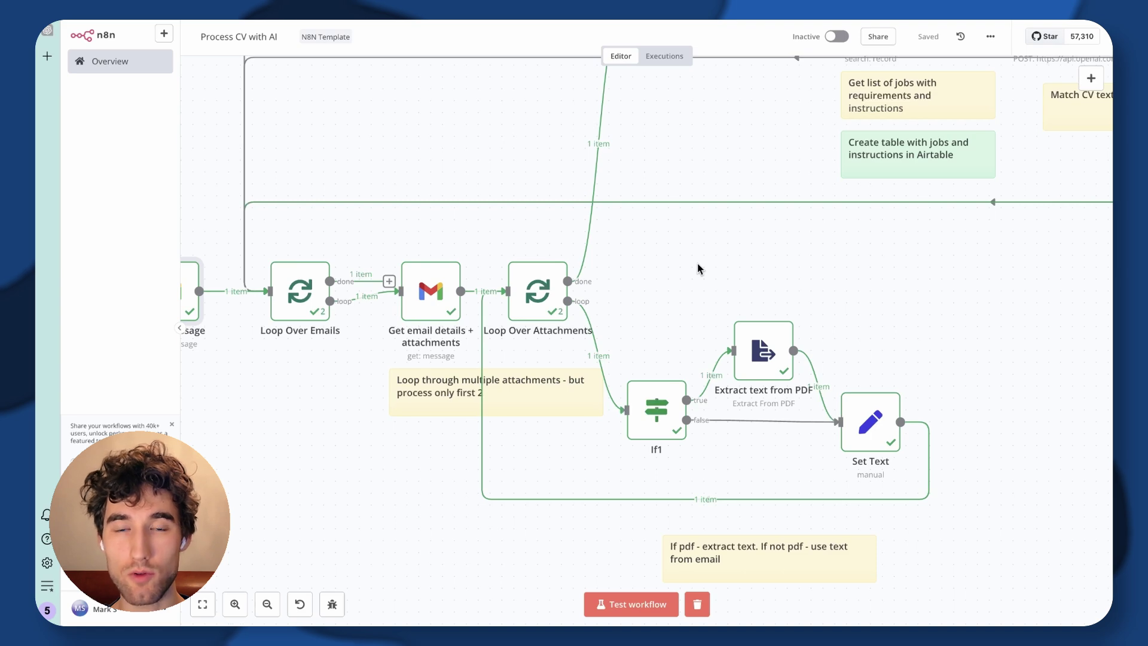
drag(698, 264, 646, 259)
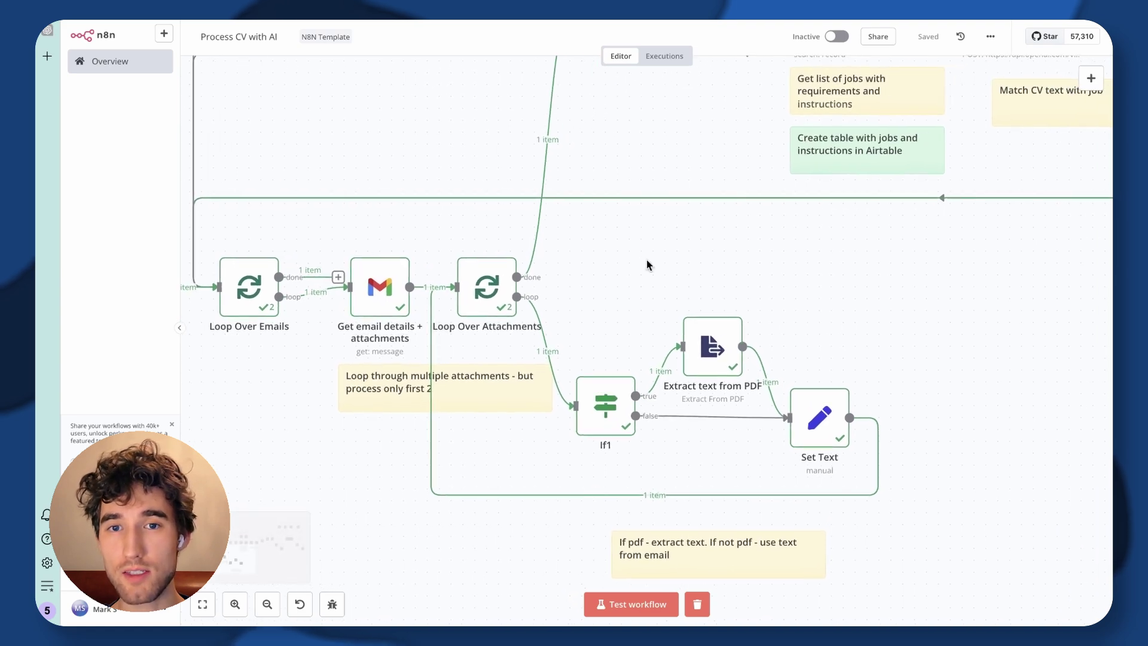
In Get email details + attachments, keep Simplify off and enable Download Attachments
double_click(377, 302)
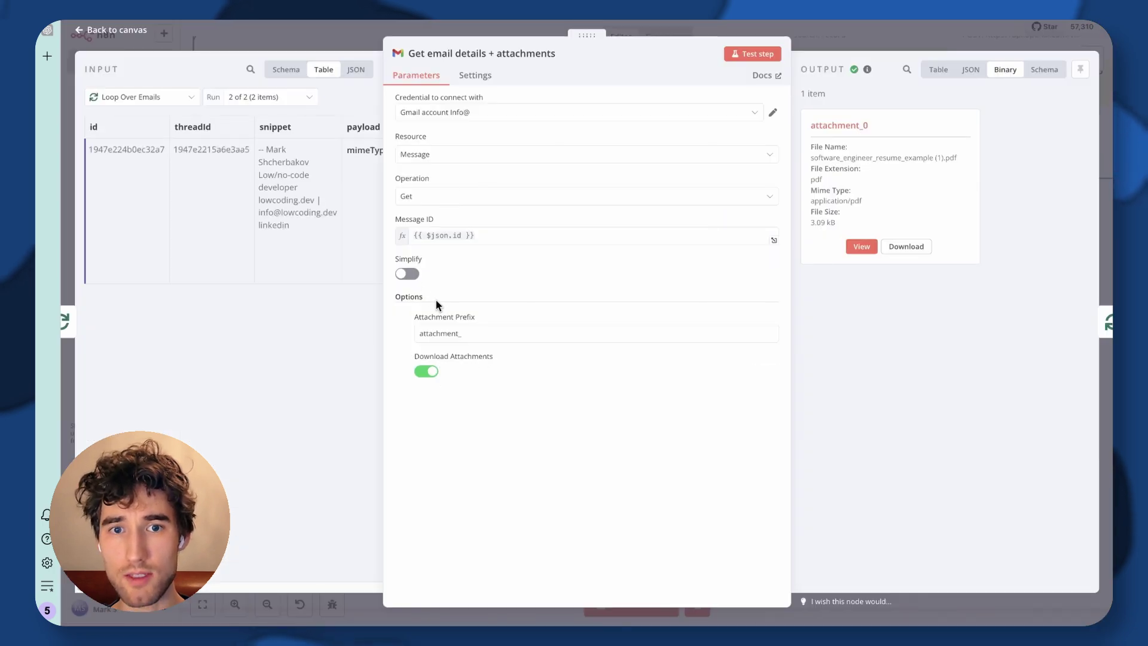
click(413, 277)
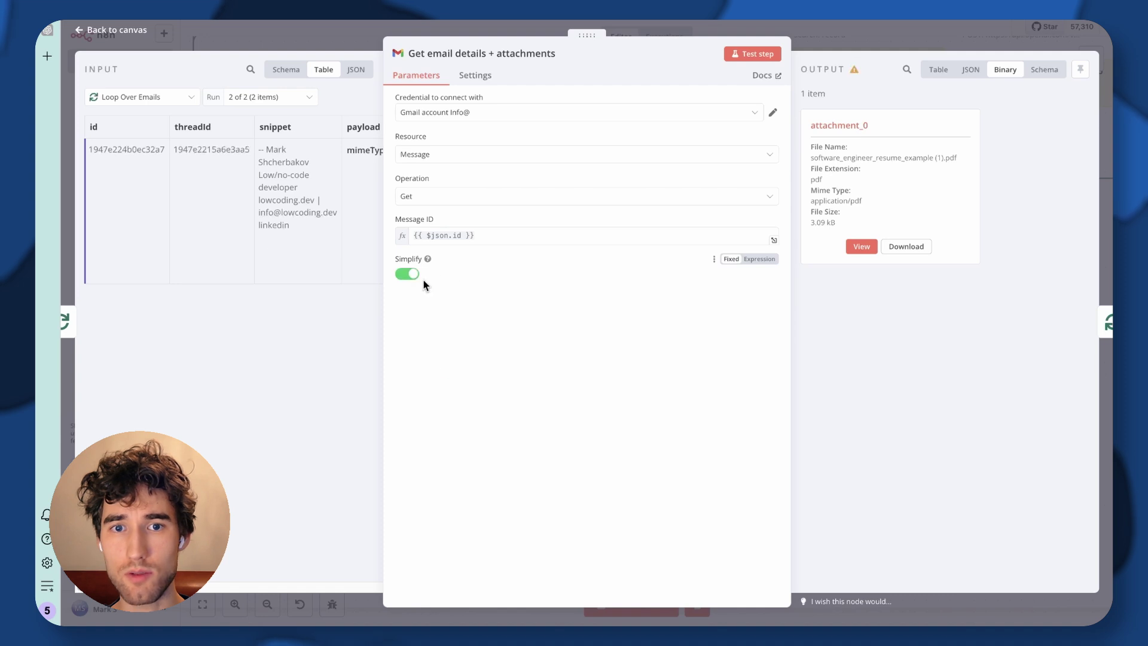
click(413, 276)
click(525, 337)
click(487, 389)
click(431, 371)
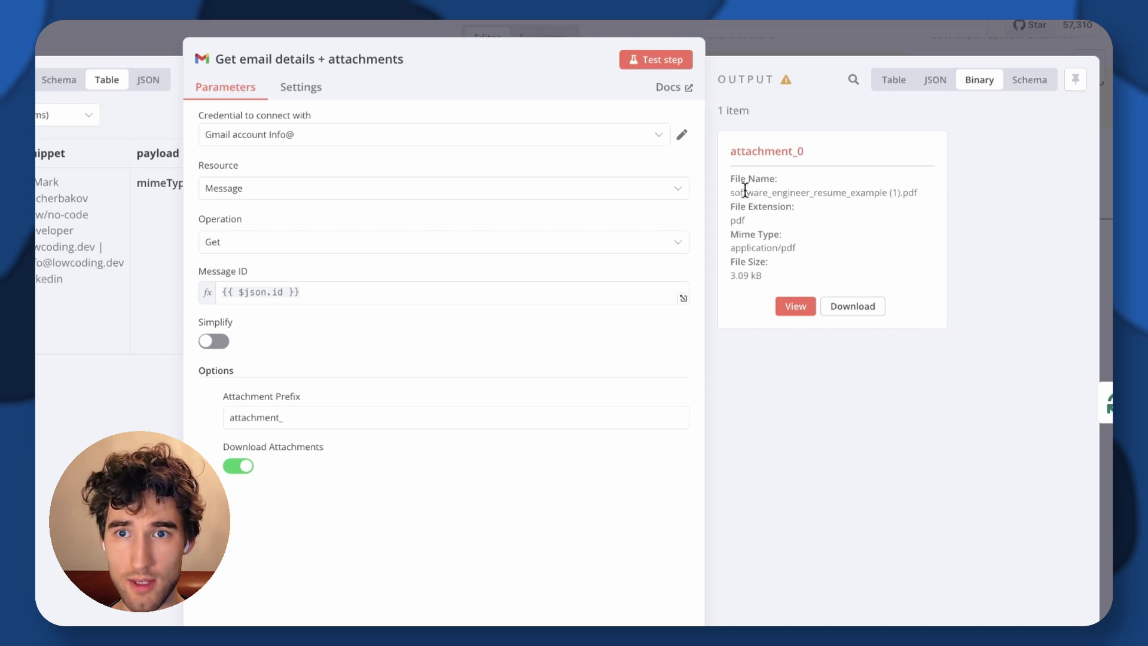
drag(731, 191, 919, 201)
drag(731, 220, 755, 220)
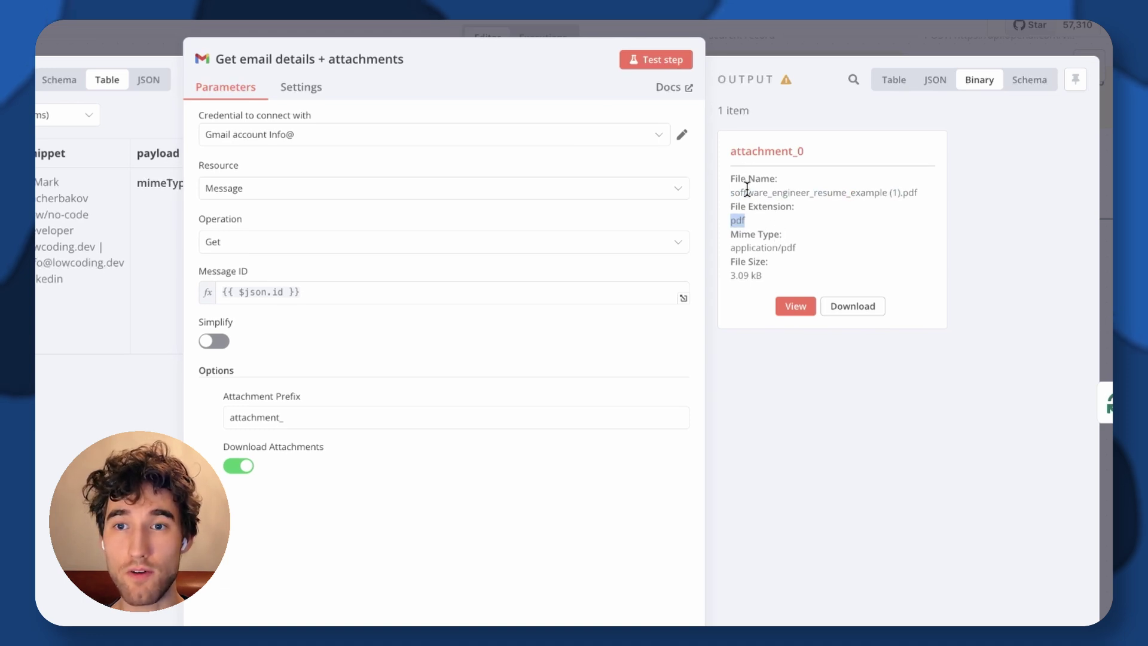
click(838, 42)
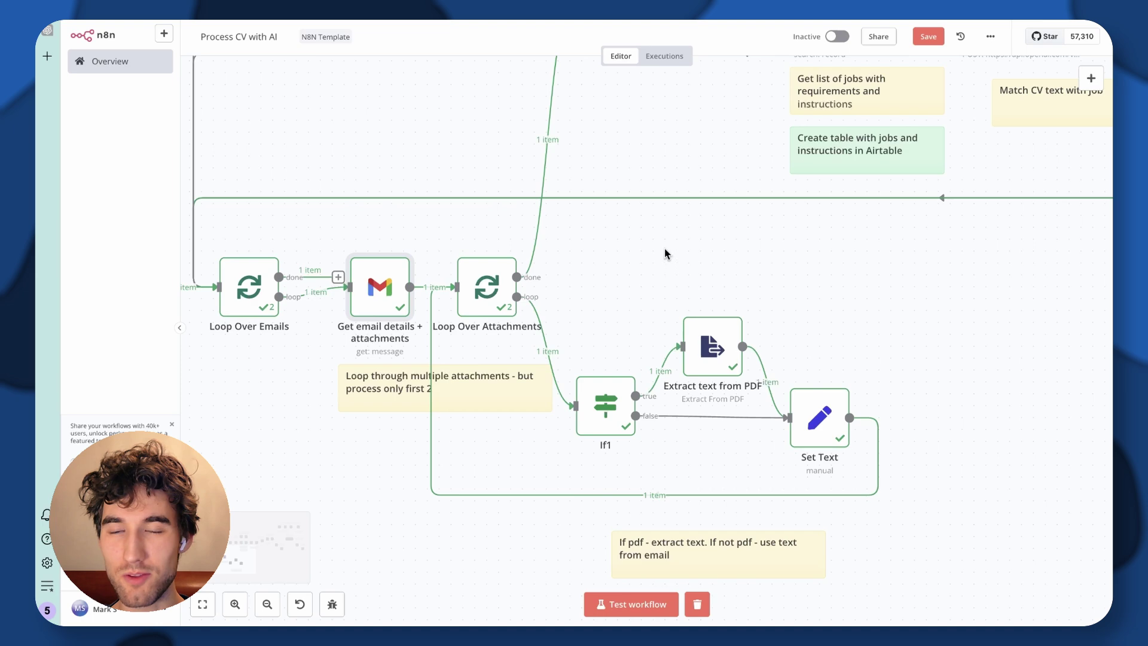
Inspect the Loop Over Attachments and Loop Over Emails node settings
scroll(665, 247, right, 2)
scroll(665, 246, down, 1)
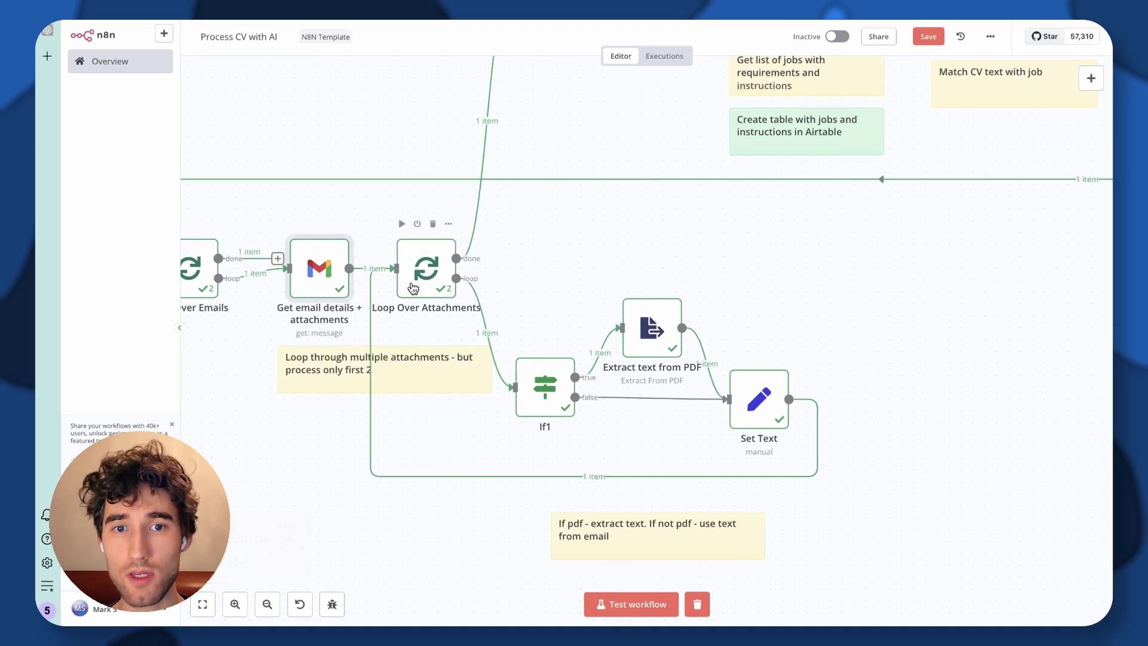
scroll(418, 282, down, 1)
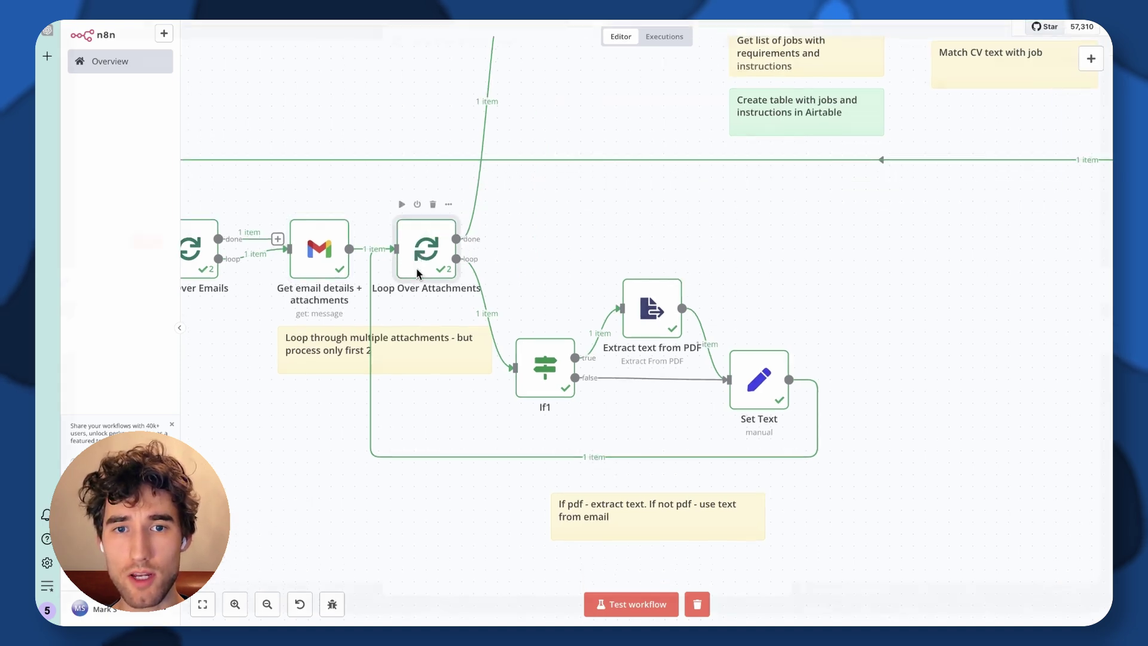
double_click(421, 263)
click(833, 52)
scroll(598, 252, left, 4)
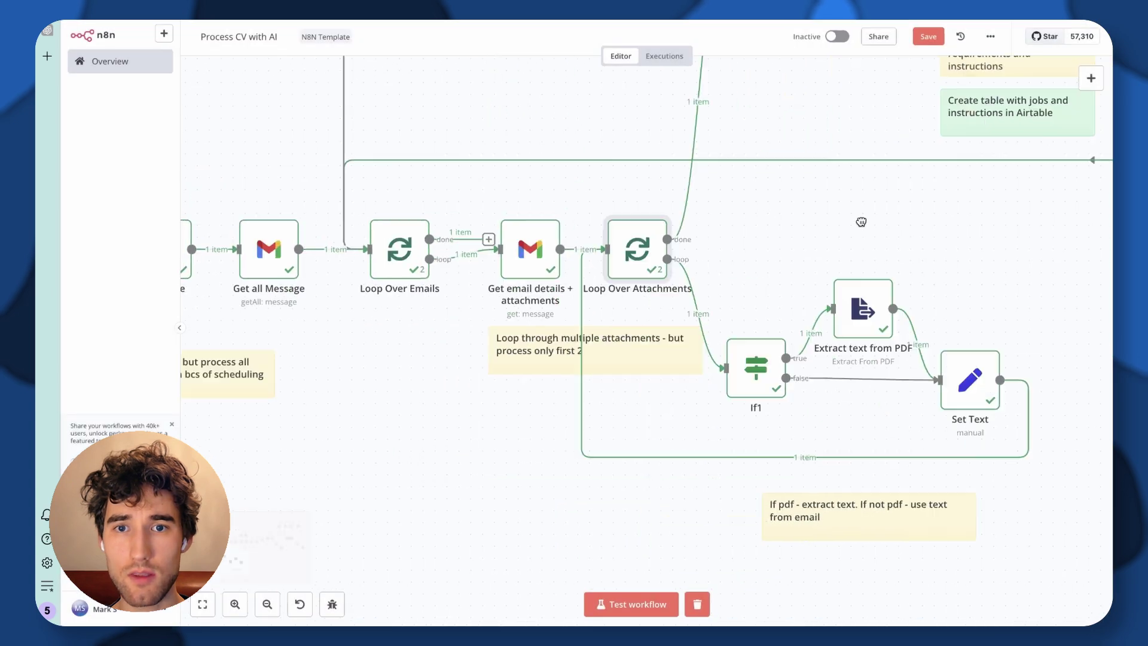
double_click(463, 252)
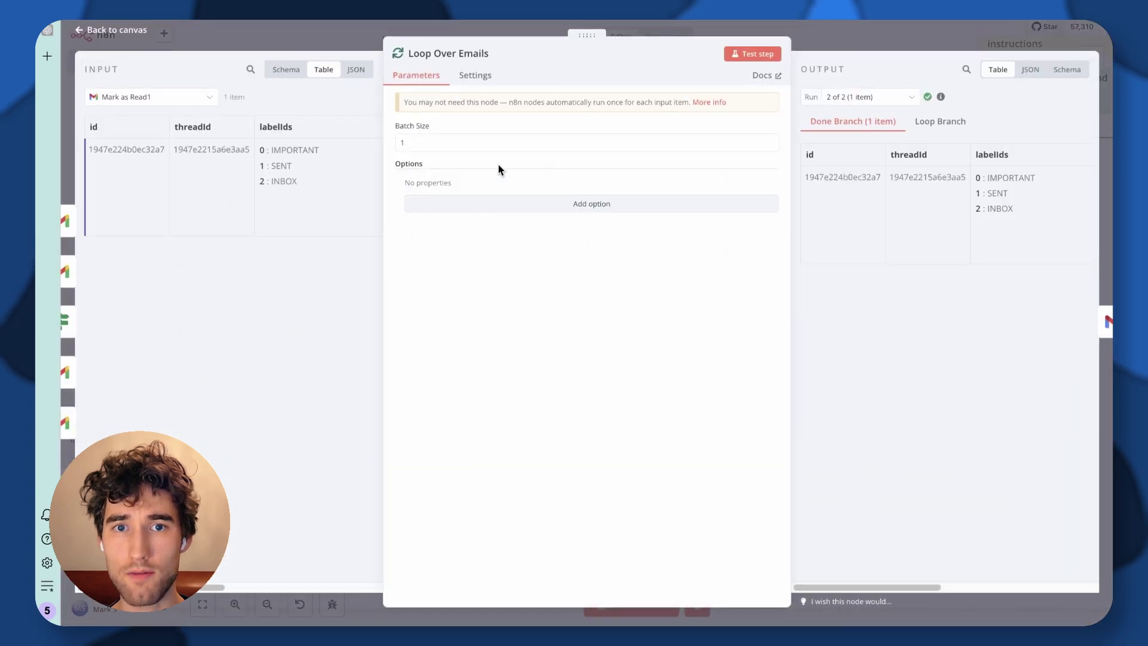
key(Escape)
Review the Loop Over Attachments node's Reset expression
double_click(664, 239)
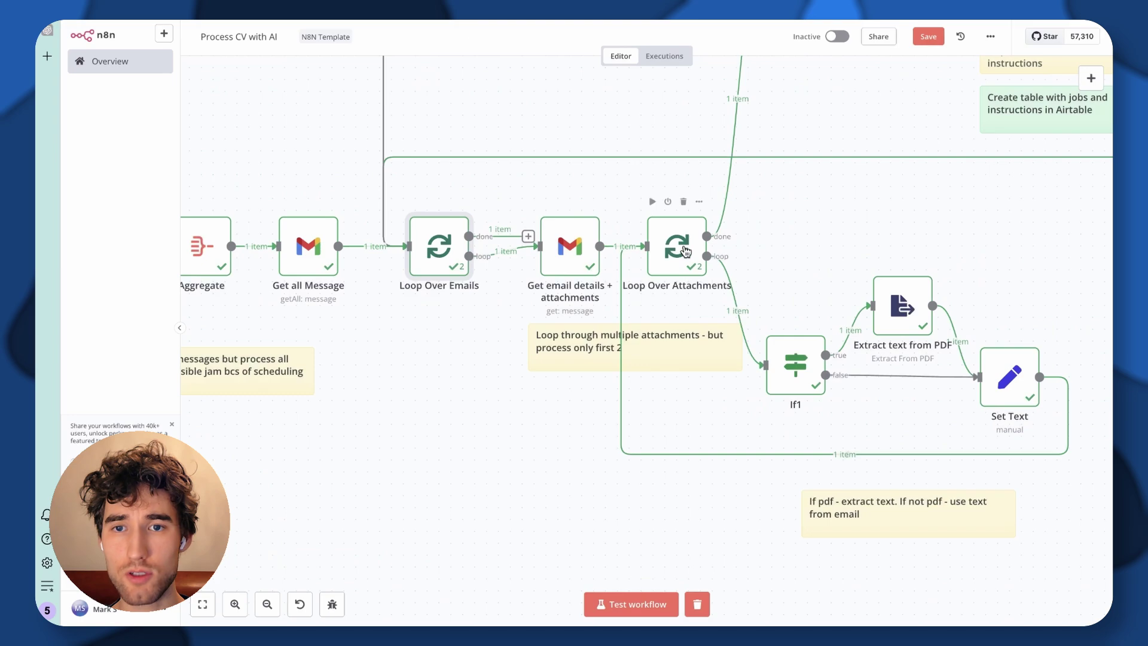
drag(673, 198, 399, 199)
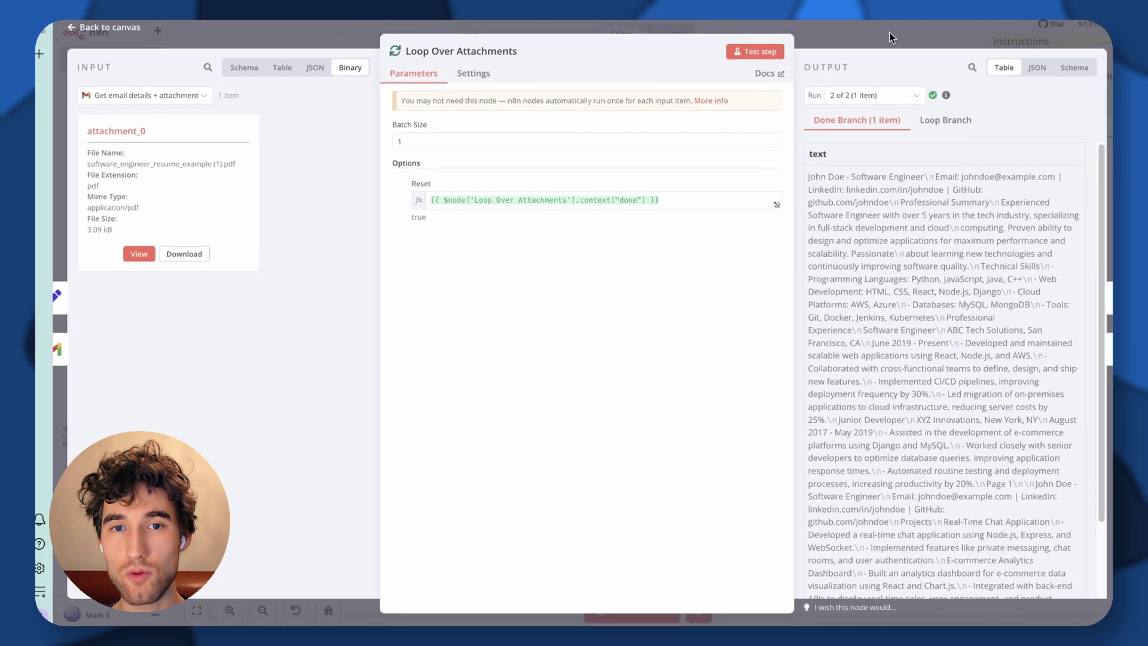
click(888, 33)
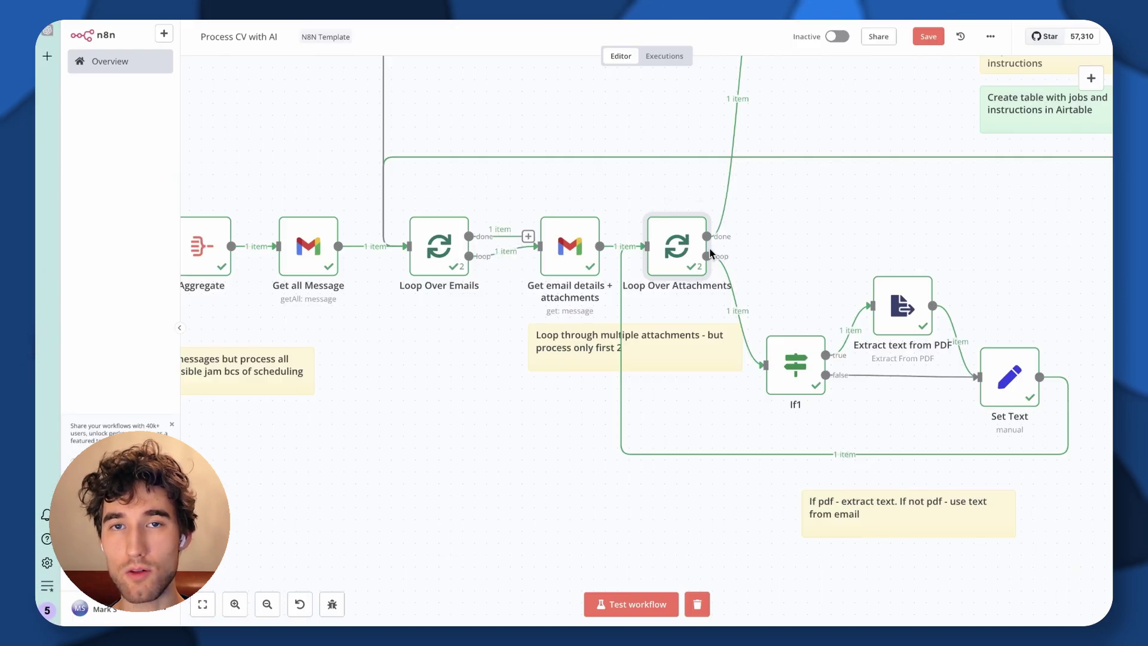
double_click(682, 246)
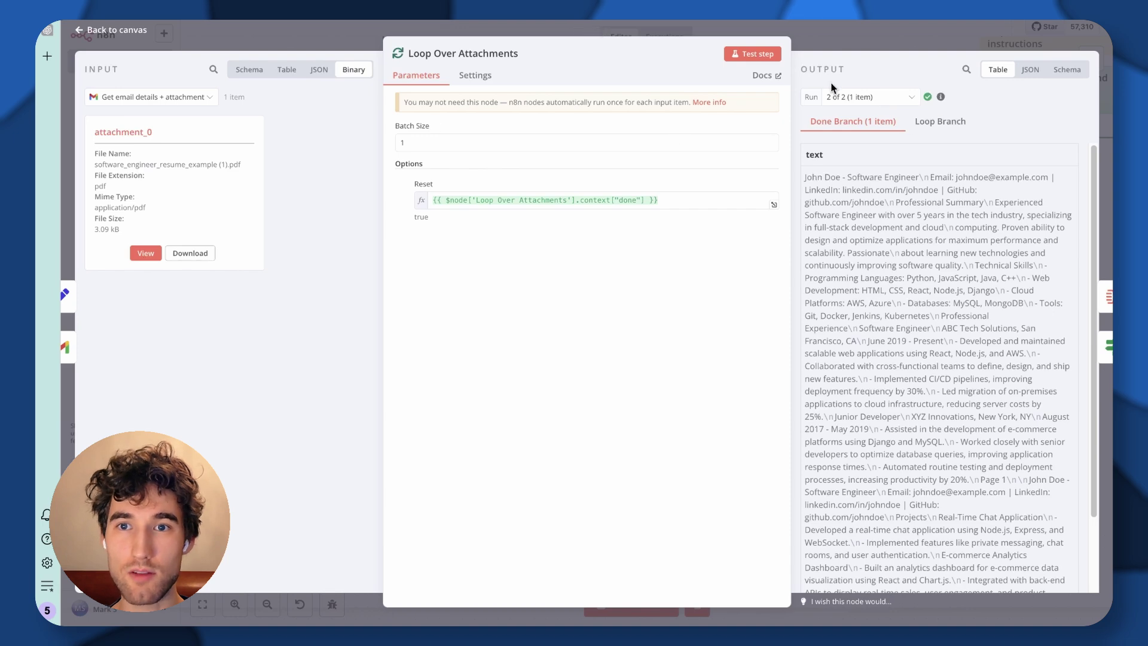
click(835, 33)
double_click(668, 261)
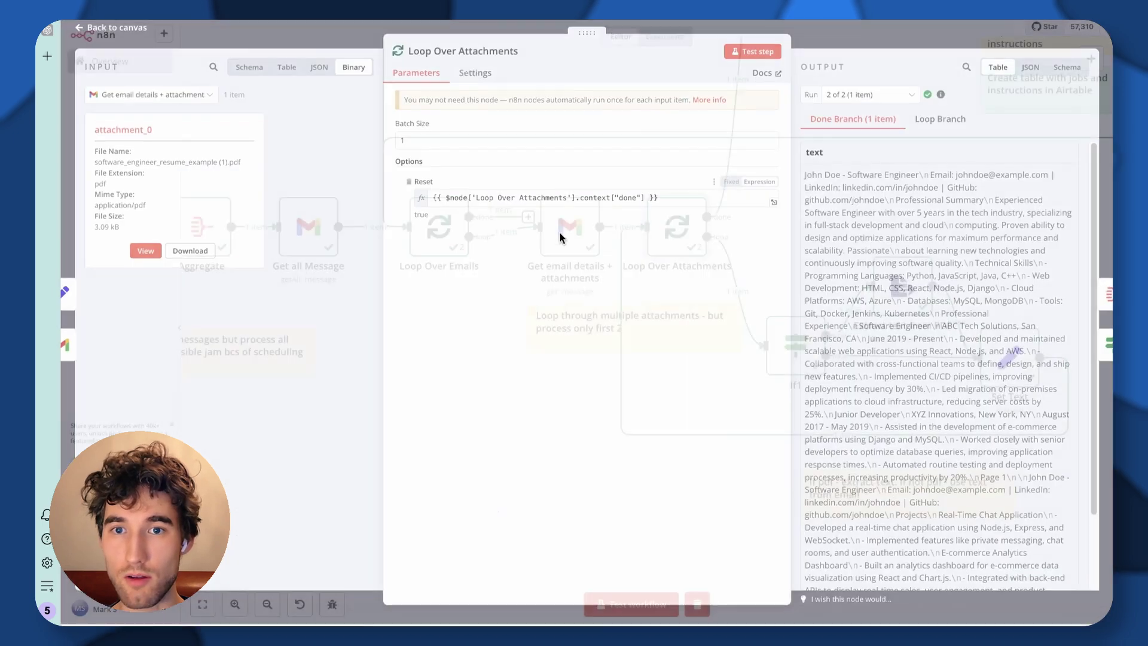
click(840, 37)
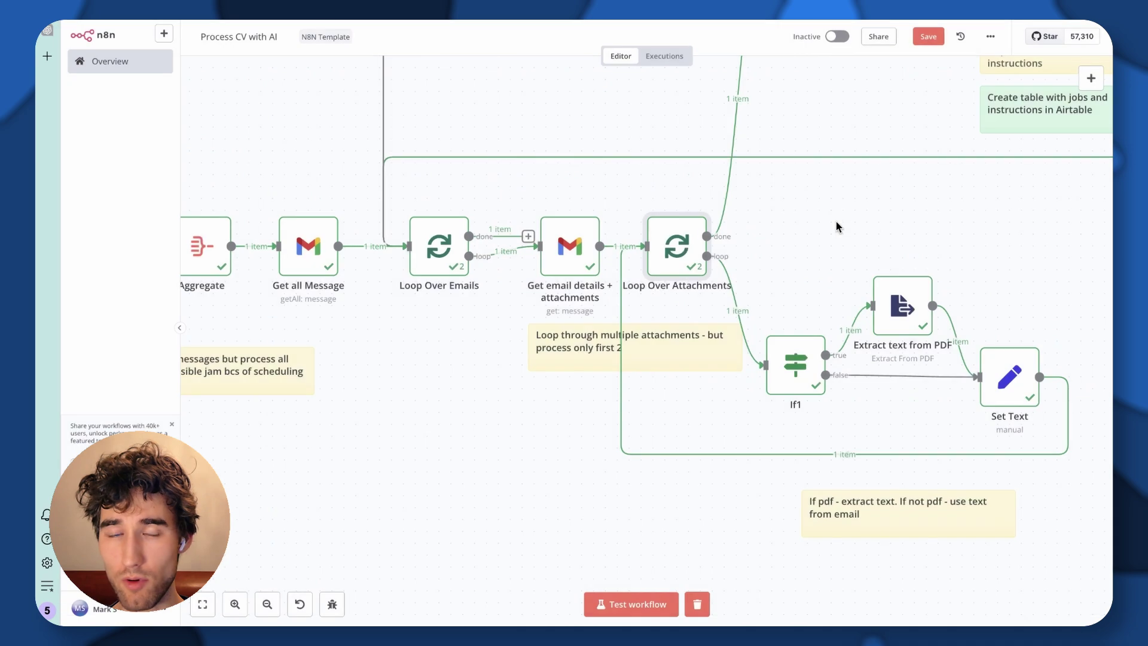
scroll(836, 222, right, 5)
double_click(507, 359)
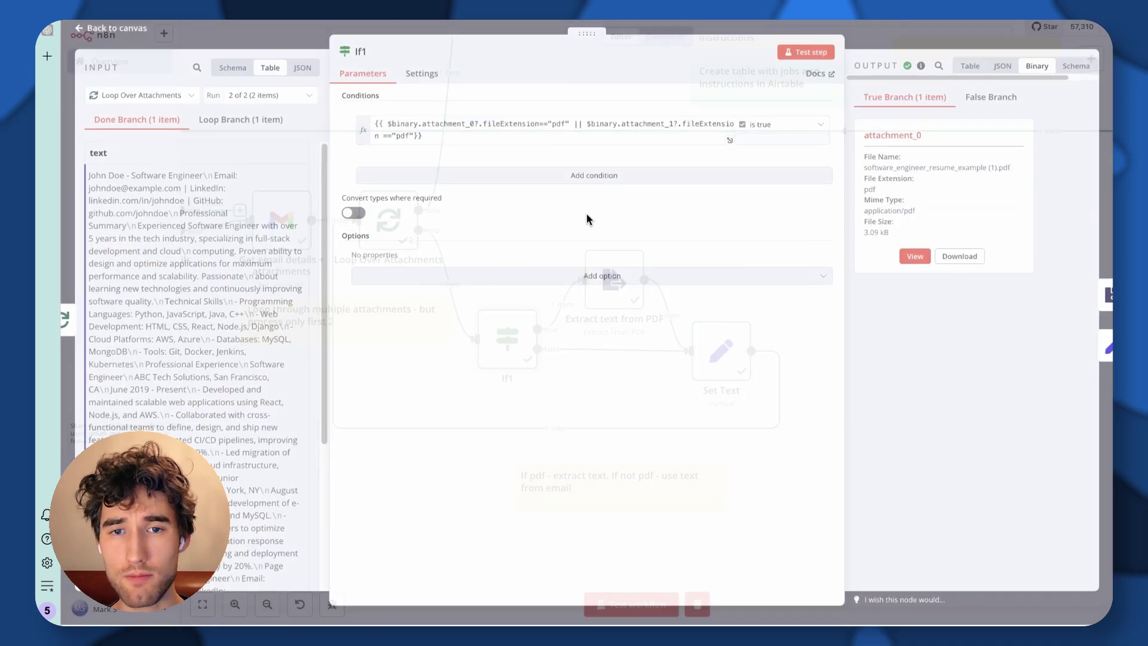
click(678, 127)
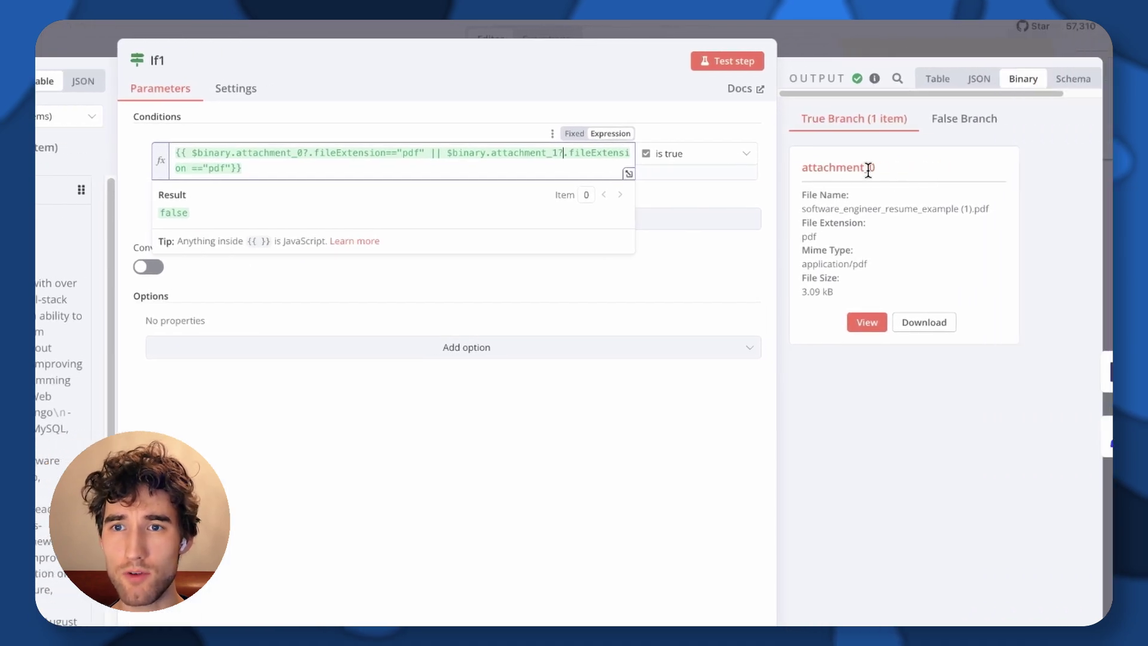
drag(866, 168, 875, 168)
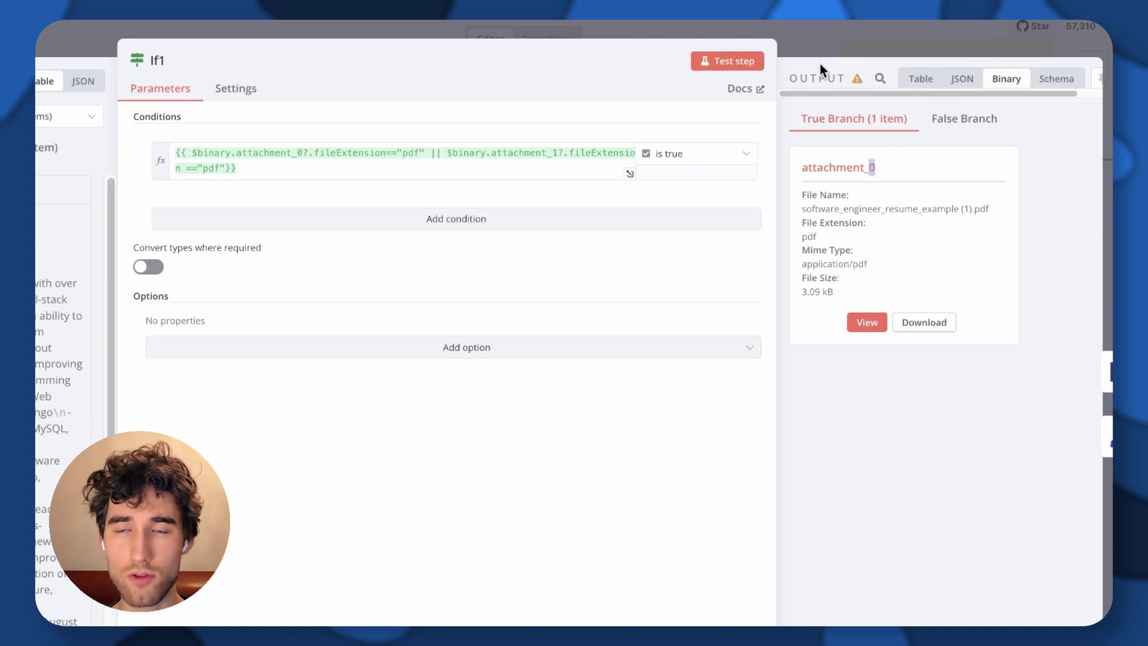
click(292, 168)
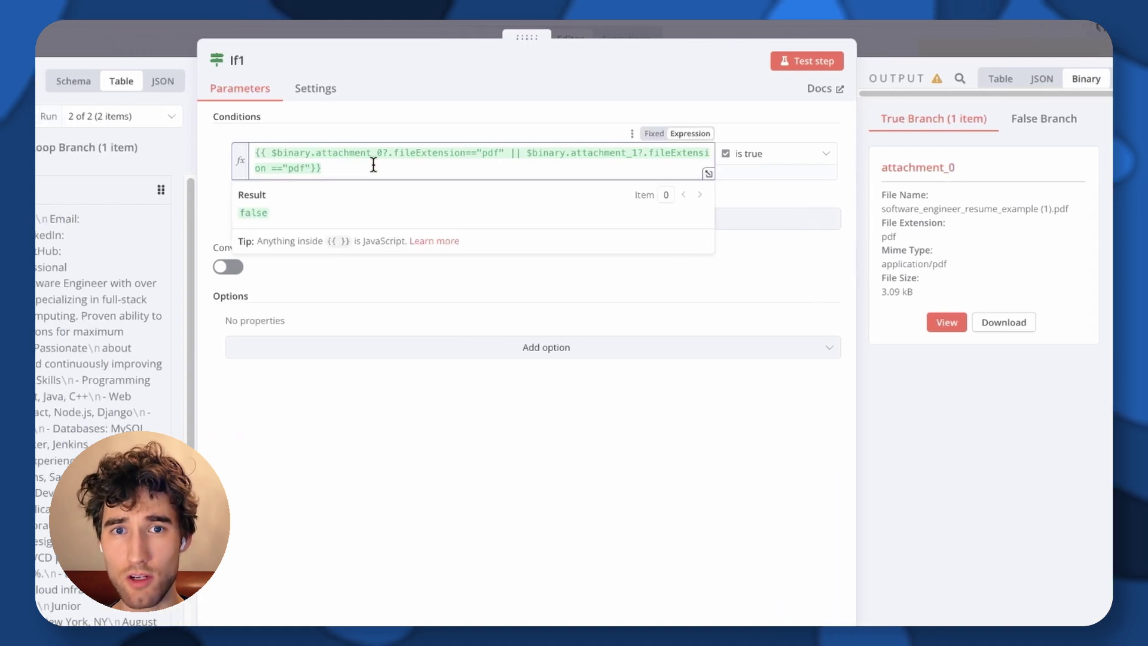
drag(292, 168, 171, 147)
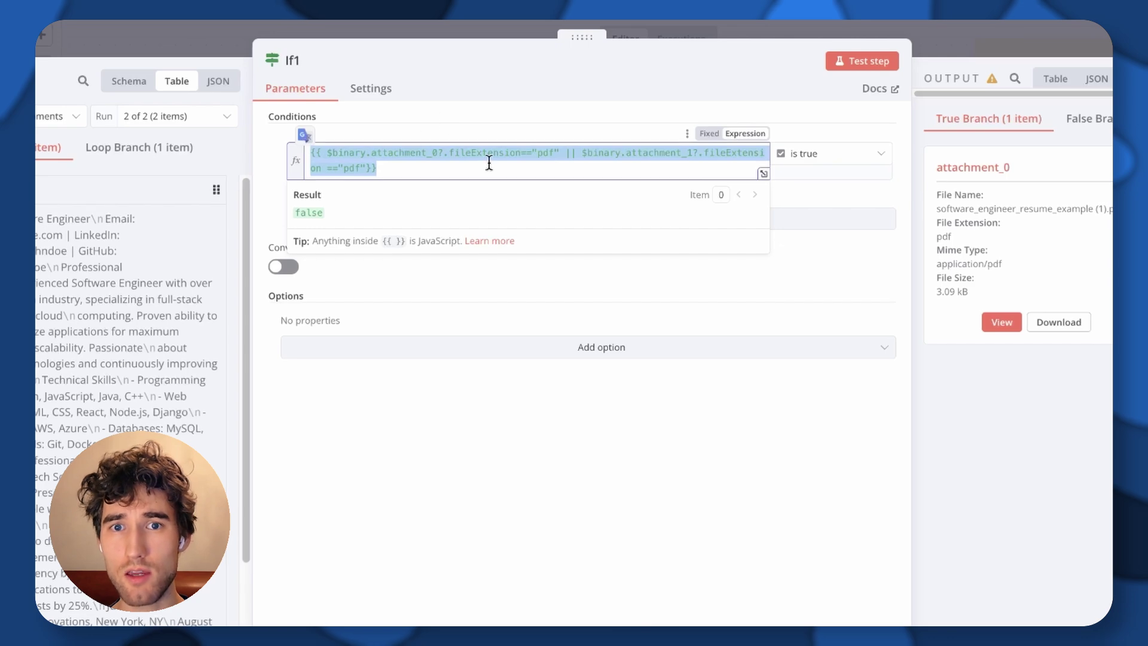
key(Escape)
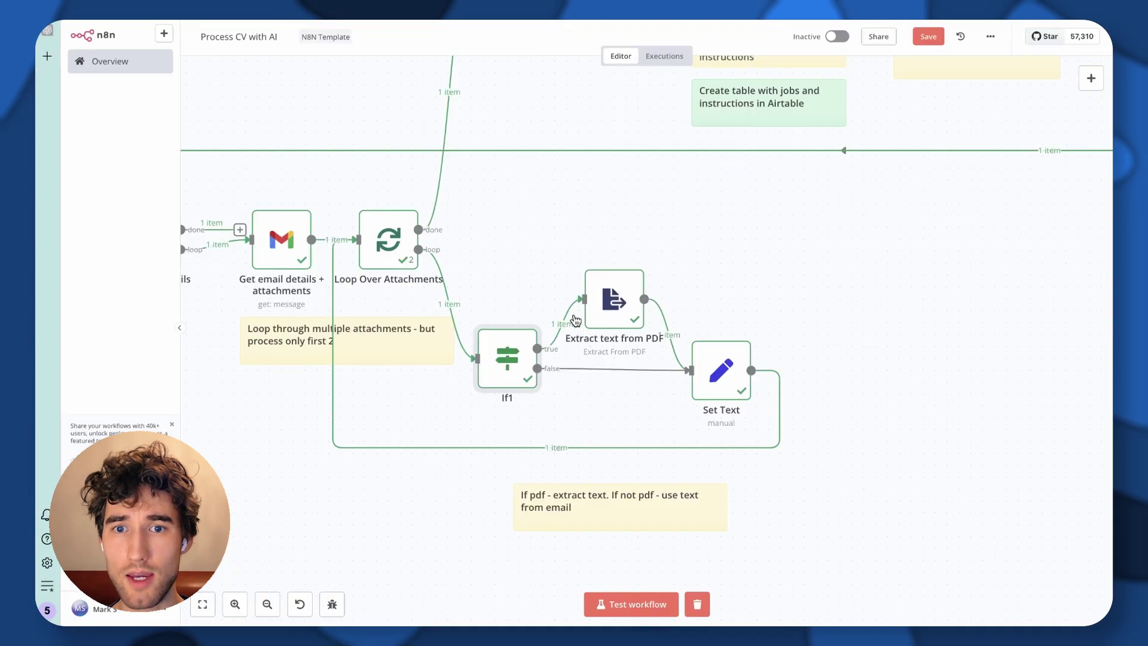
double_click(611, 304)
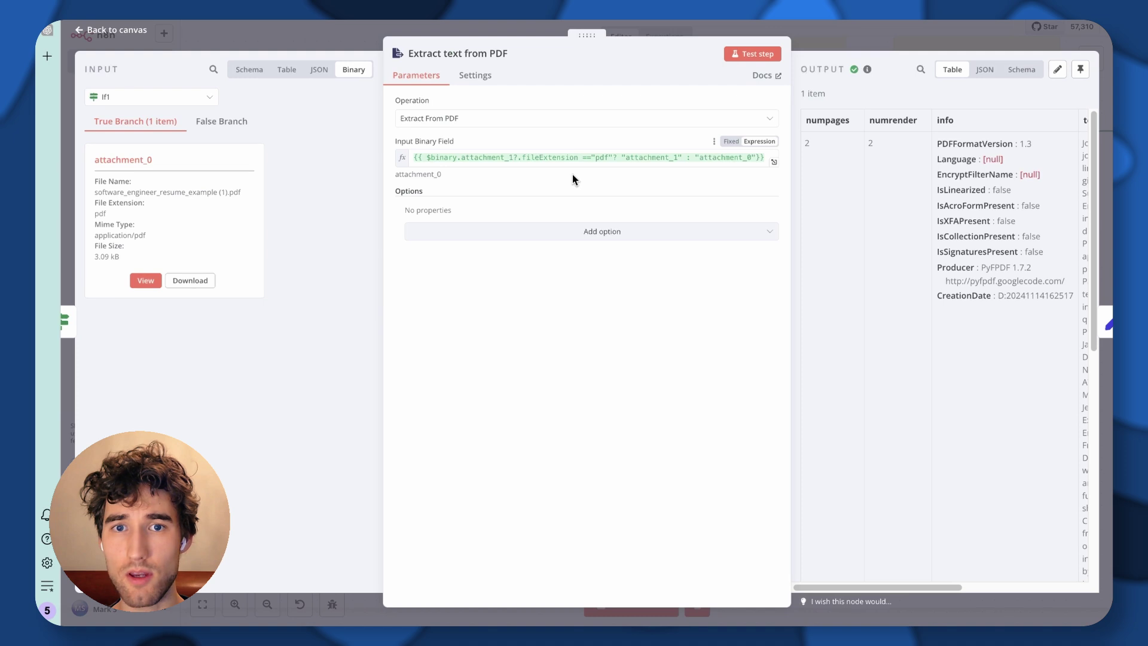
click(484, 157)
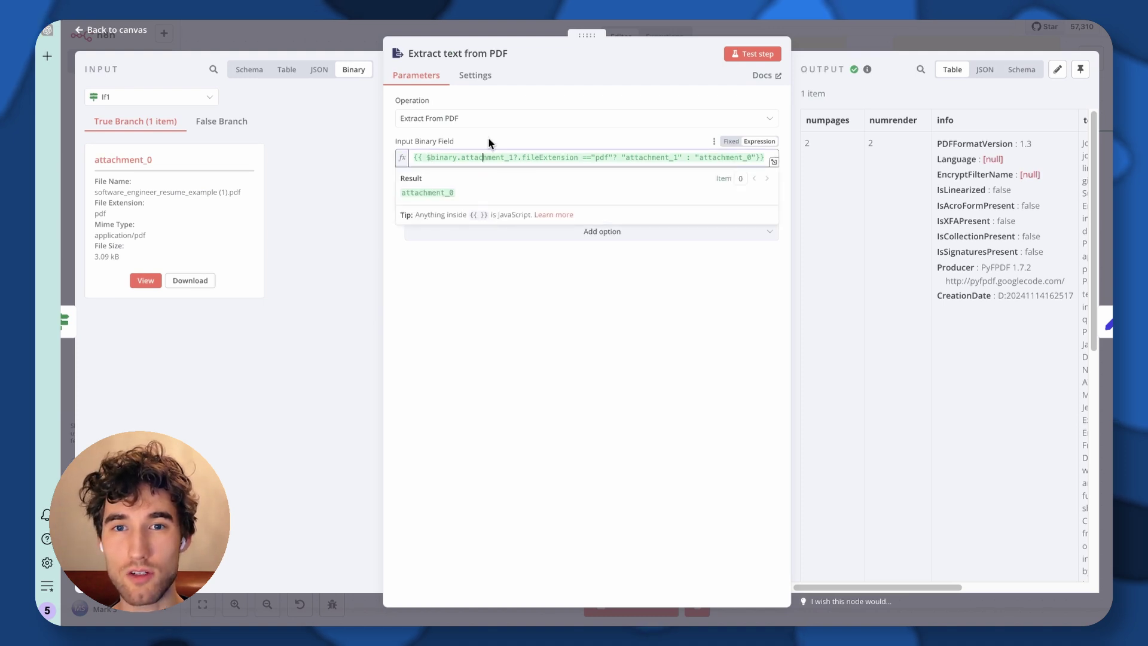
drag(153, 160, 104, 159)
double_click(652, 157)
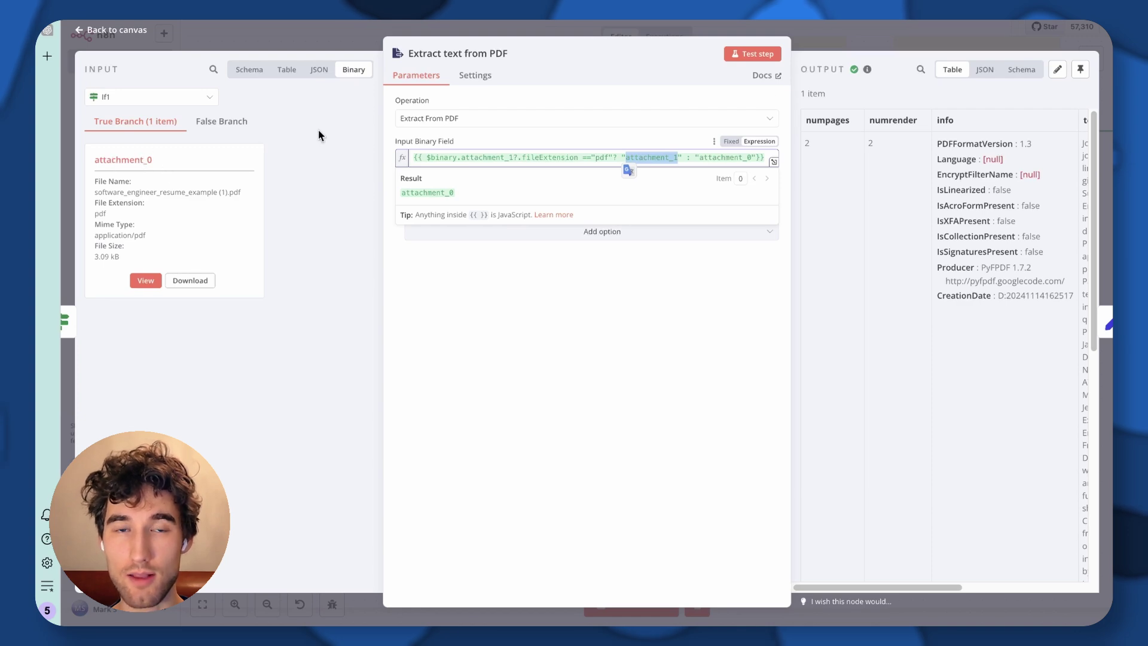
key(Escape)
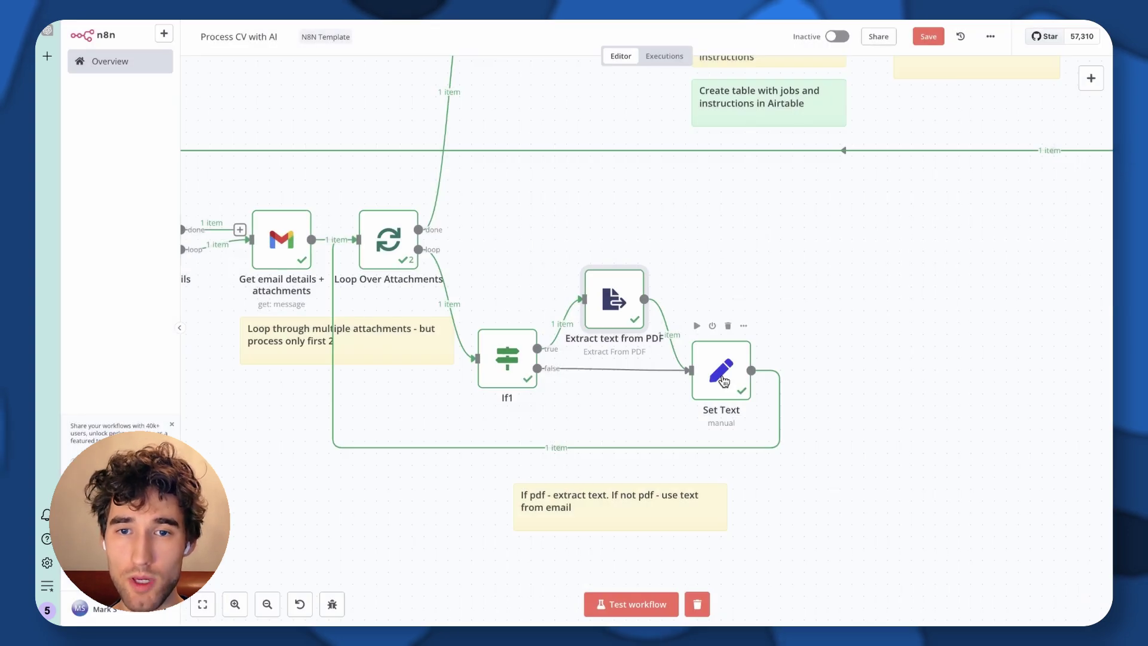
double_click(723, 377)
click(818, 41)
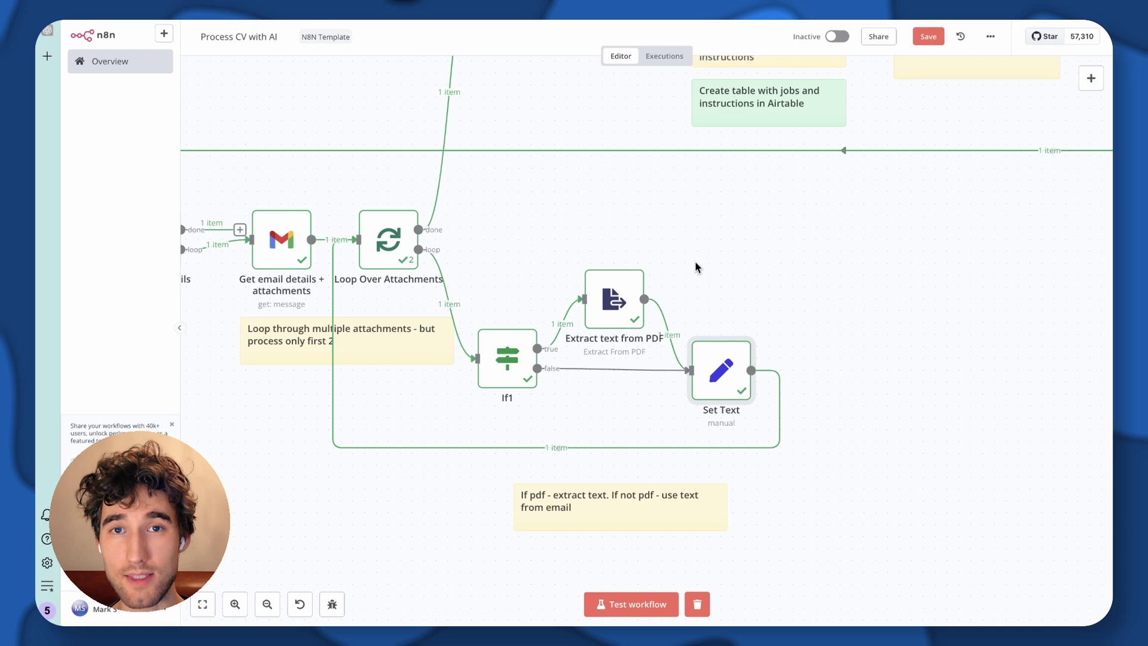
double_click(721, 366)
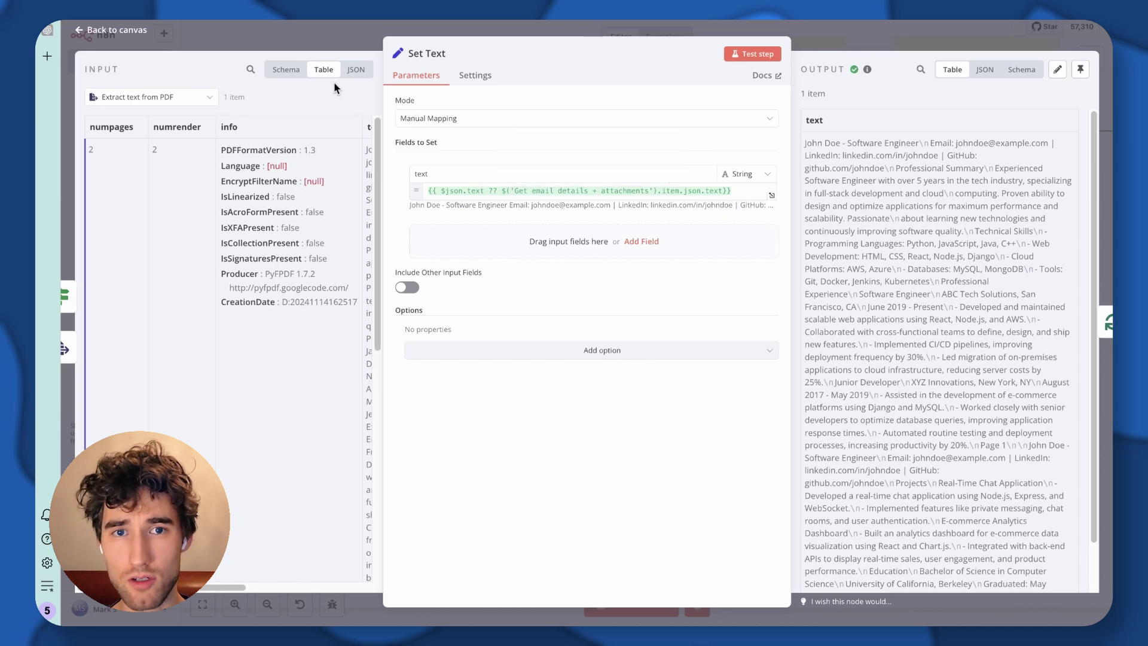
click(356, 70)
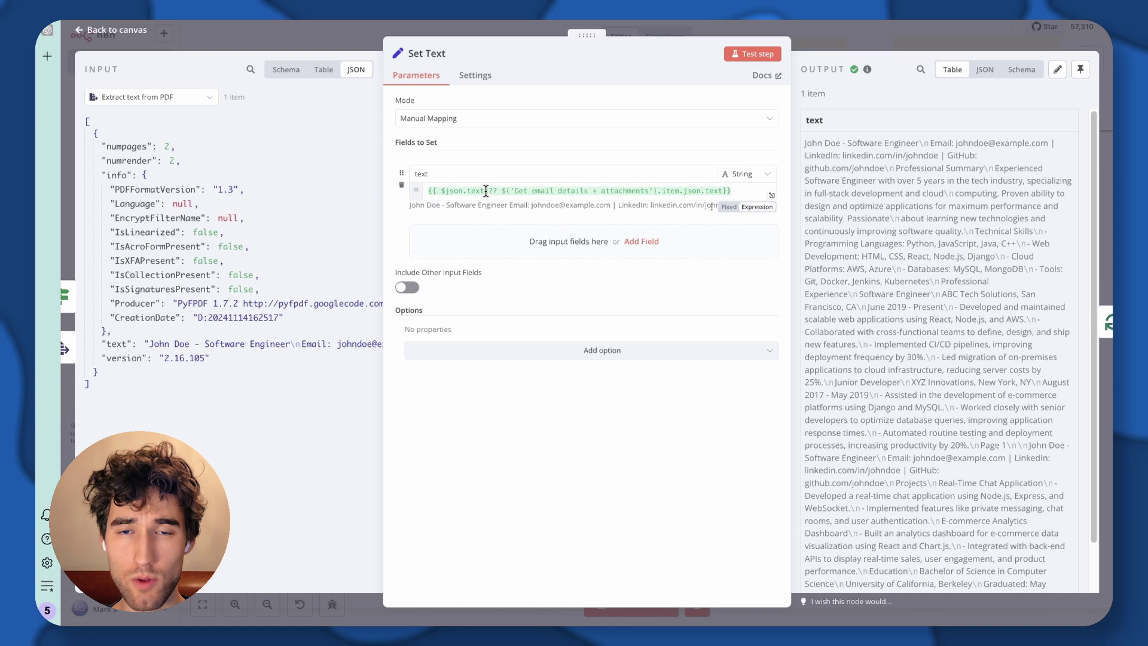
drag(485, 191, 445, 191)
key(Escape)
key(Escape)
double_click(614, 298)
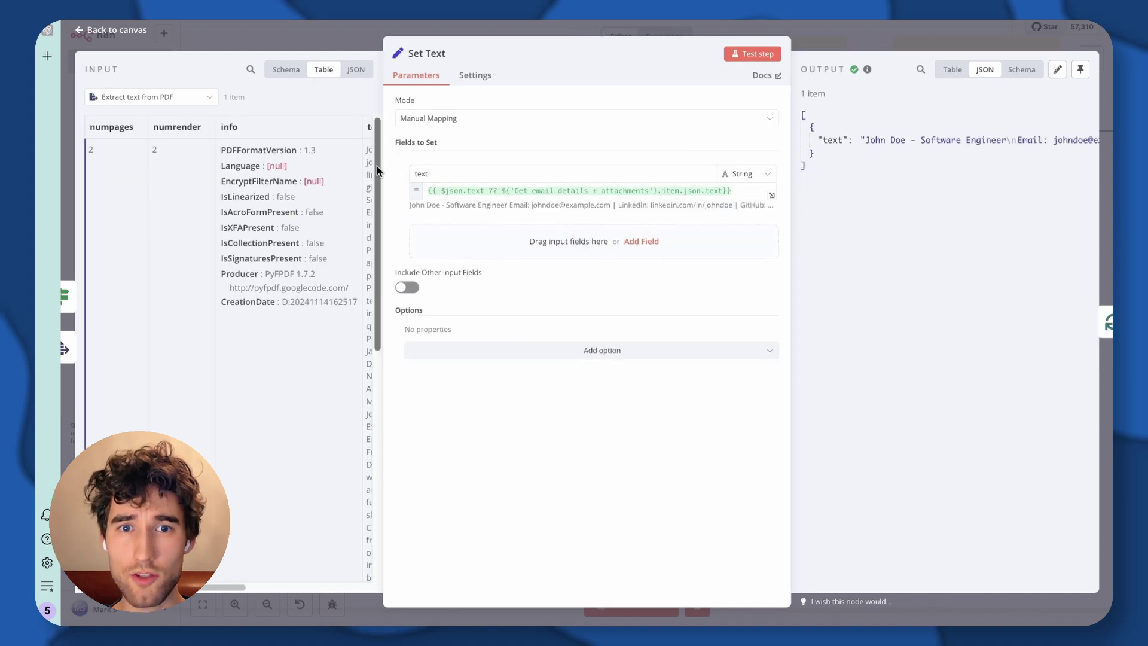
click(187, 100)
click(179, 168)
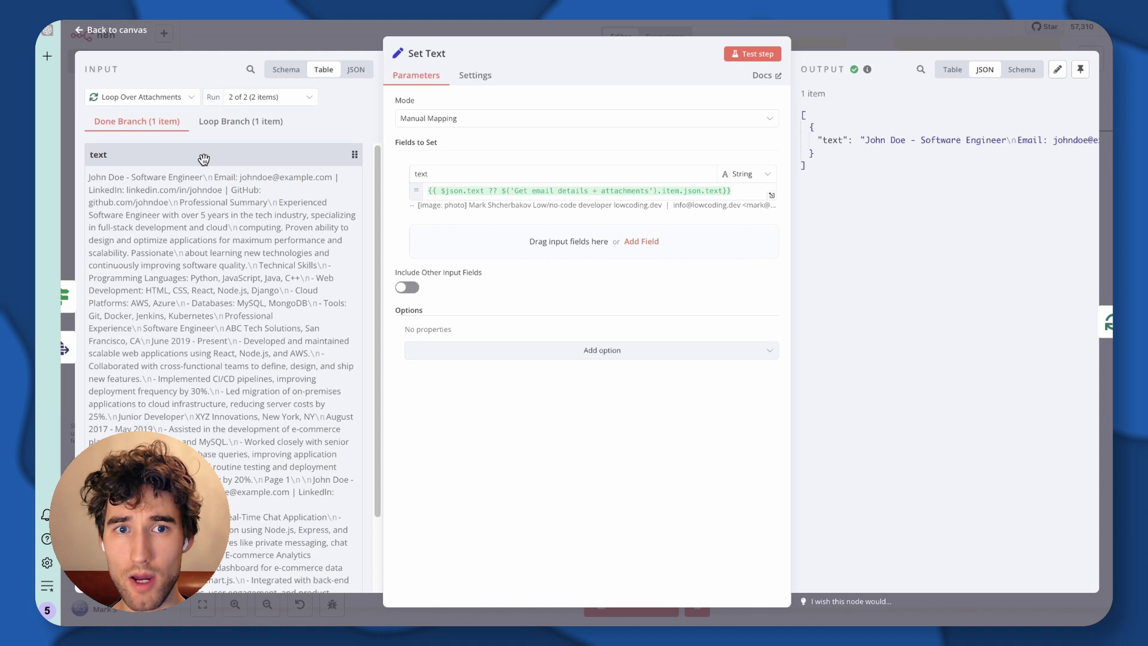
click(174, 97)
click(192, 209)
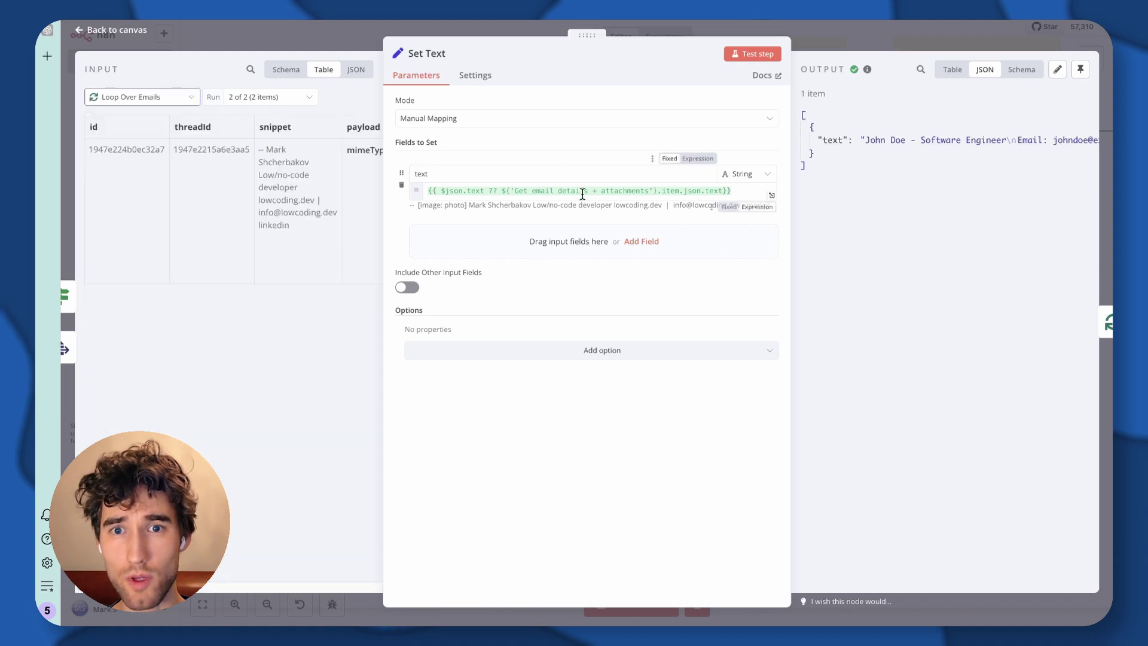
click(584, 190)
drag(648, 191, 519, 191)
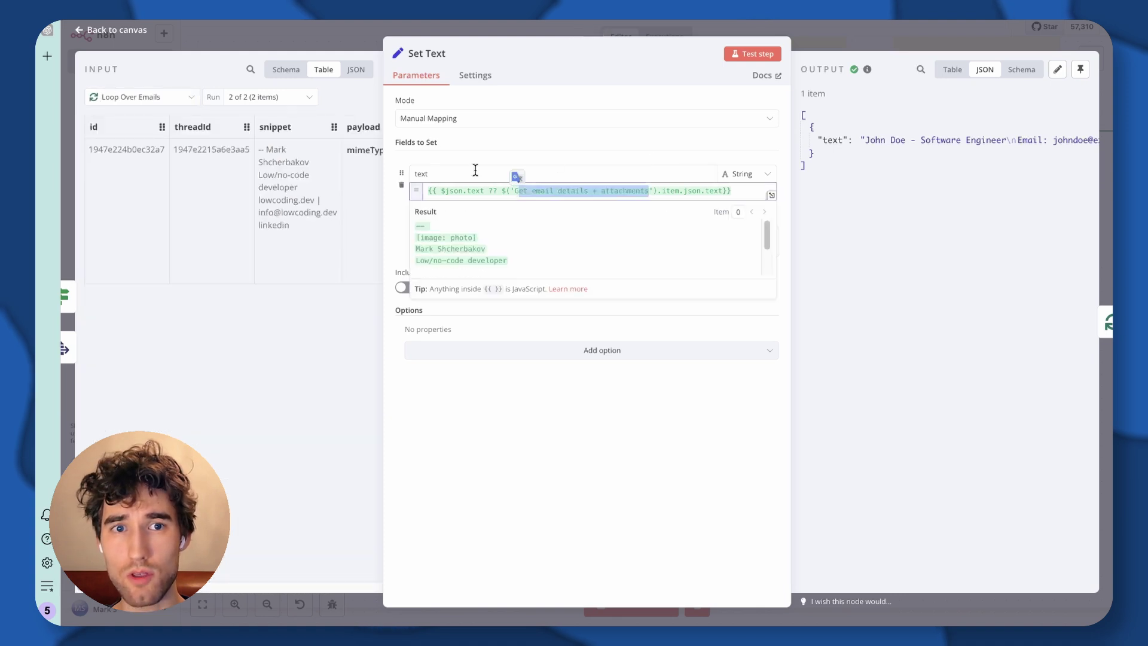
click(147, 100)
click(161, 188)
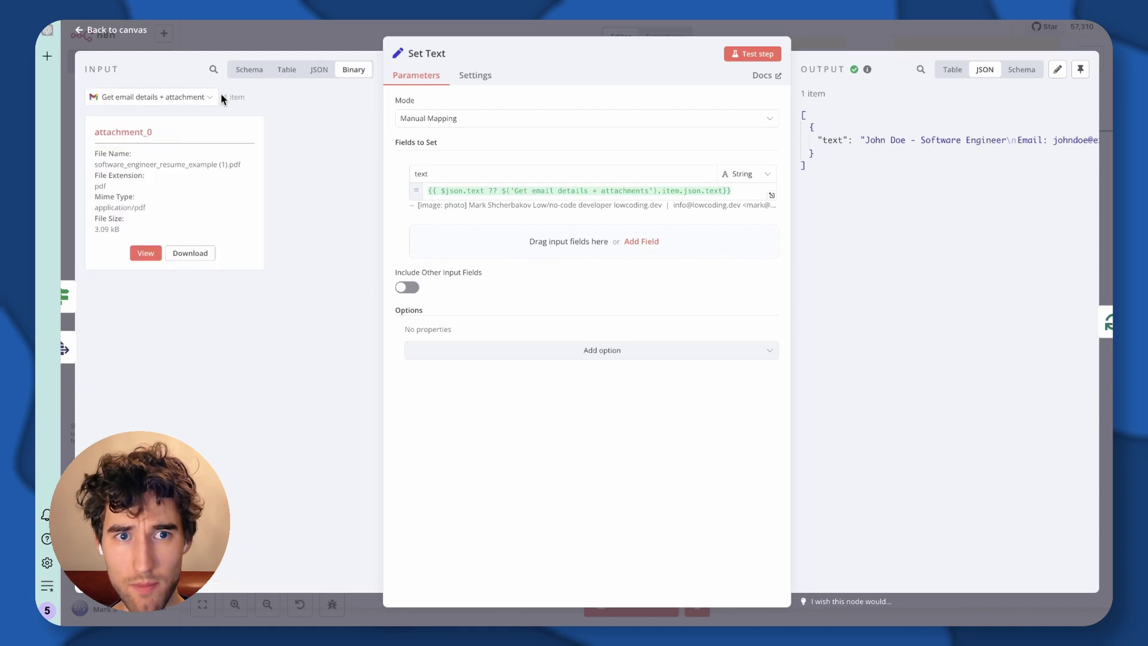
click(318, 69)
scroll(221, 265, down, 5)
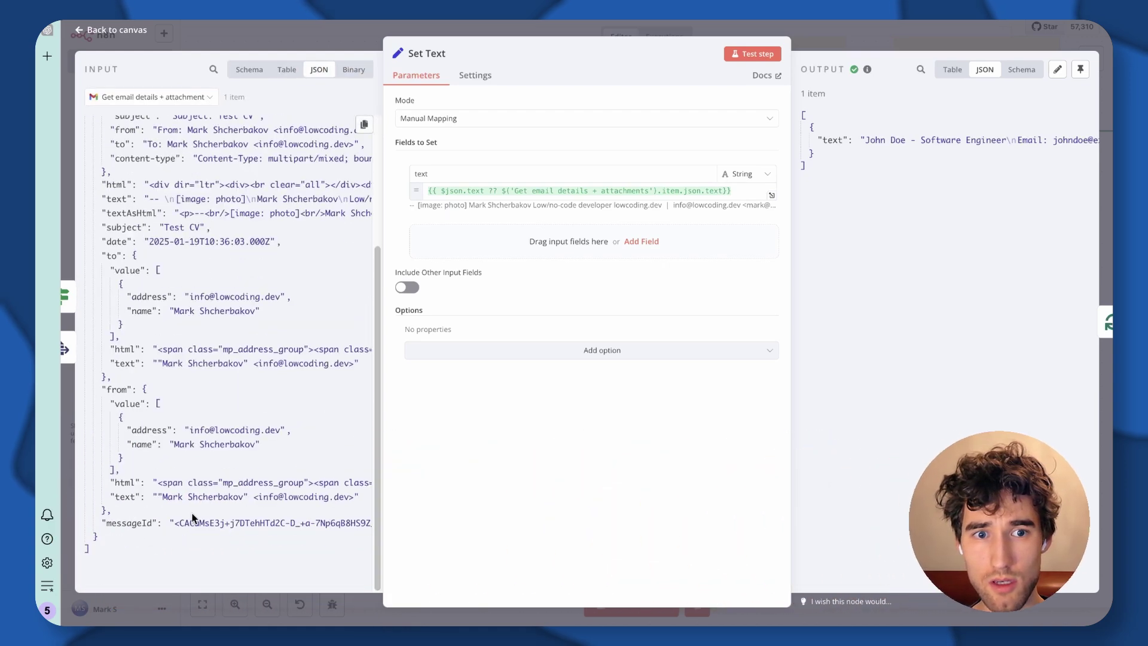
scroll(161, 466, up, 1)
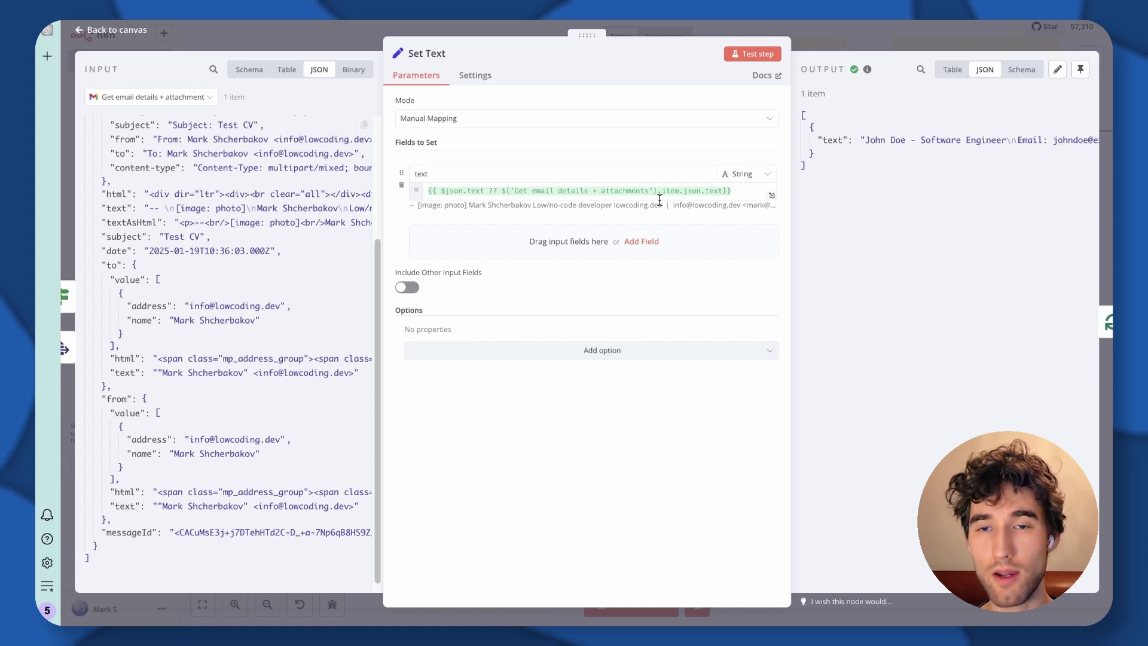
key(Escape)
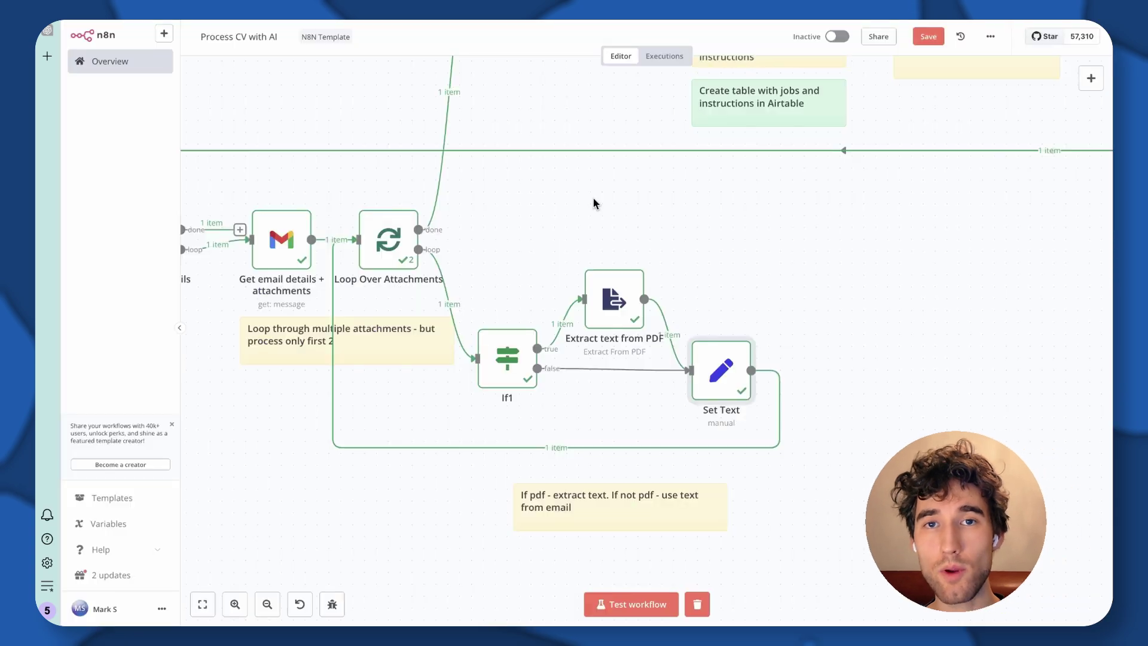
drag(592, 185, 606, 293)
scroll(582, 166, down, 3)
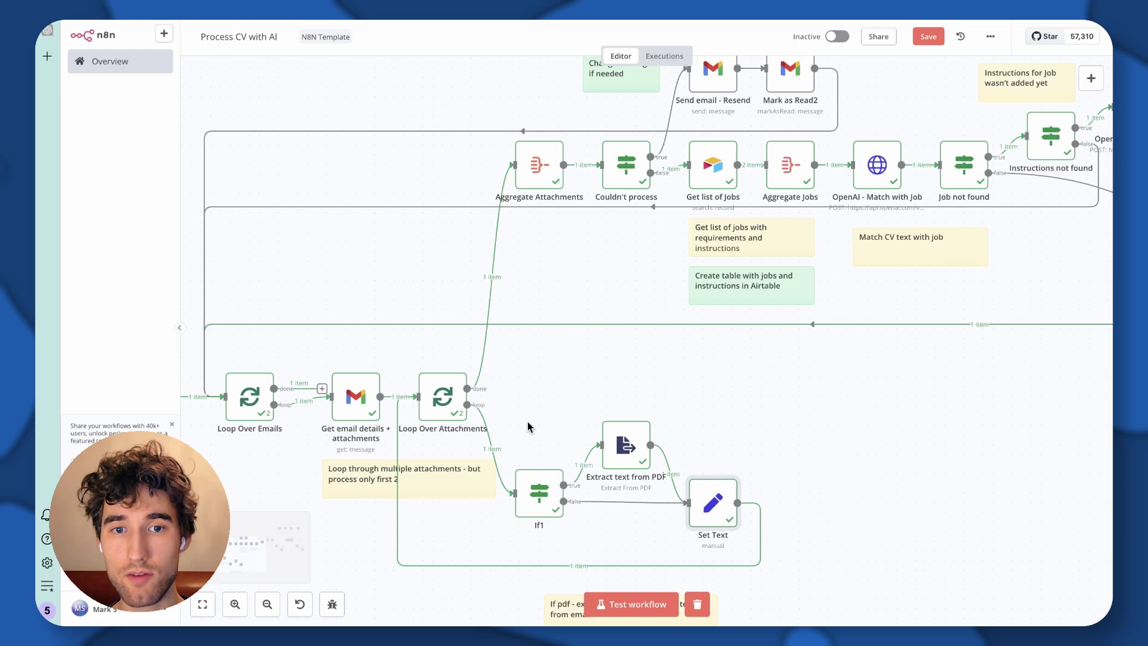
scroll(587, 353, up, 2)
double_click(477, 213)
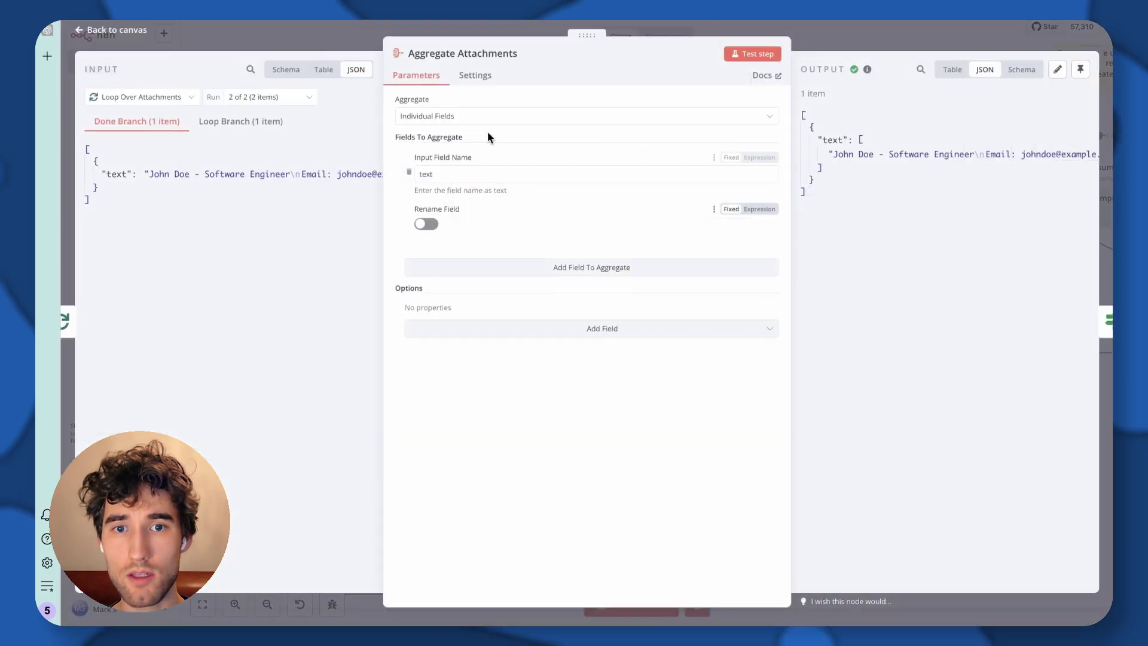
double_click(440, 175)
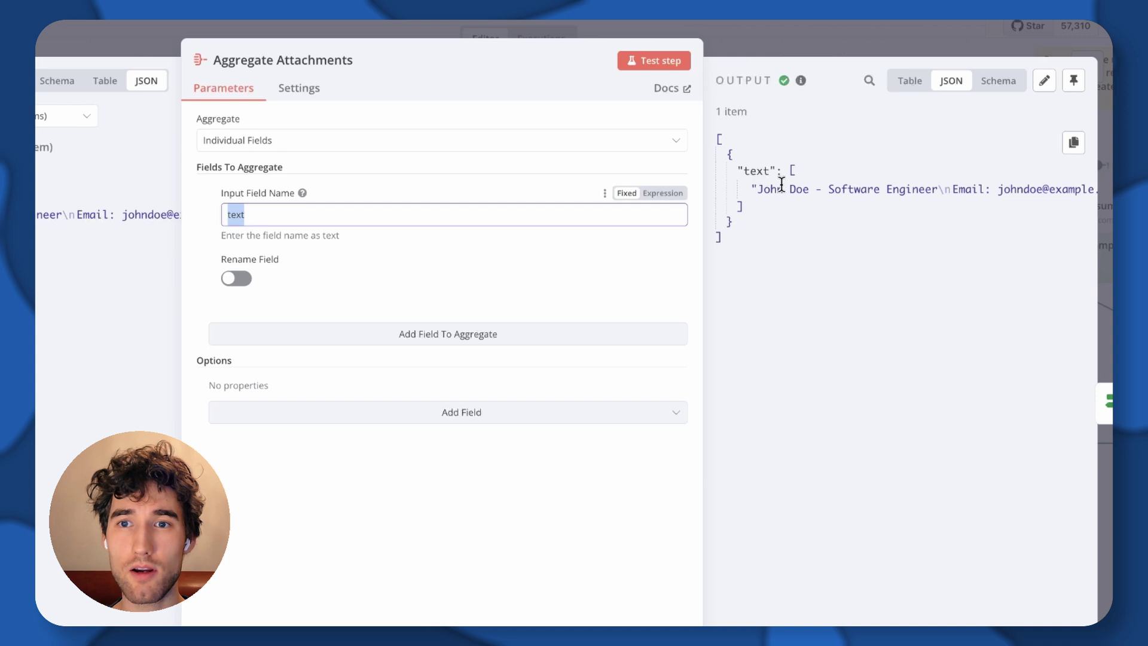
drag(752, 187, 937, 189)
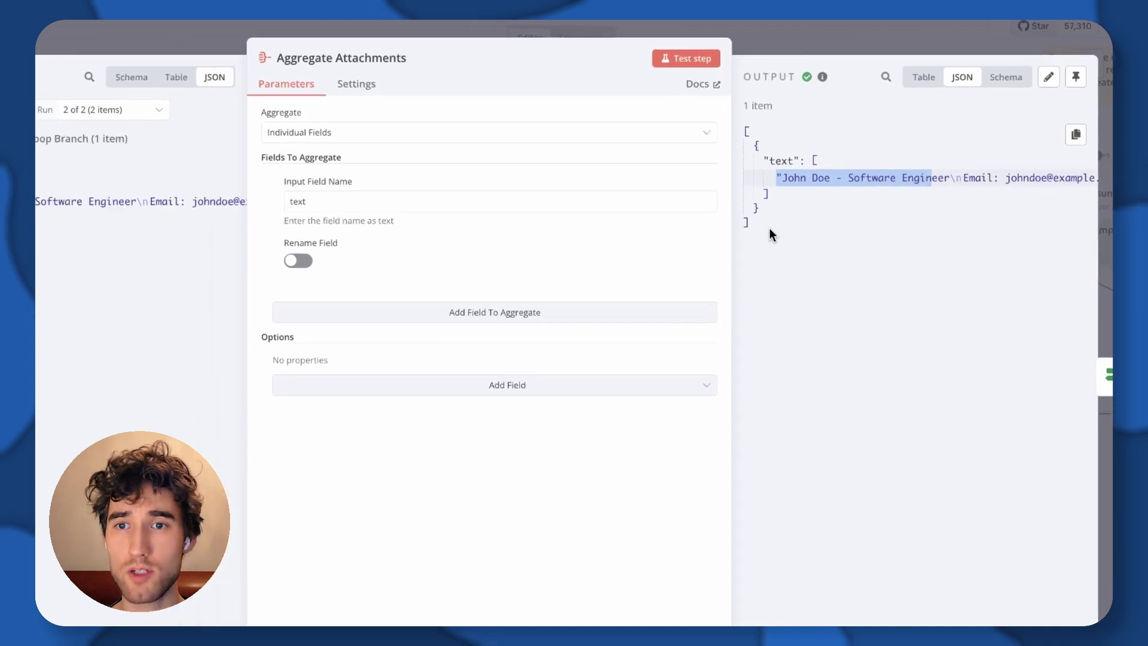
key(Escape)
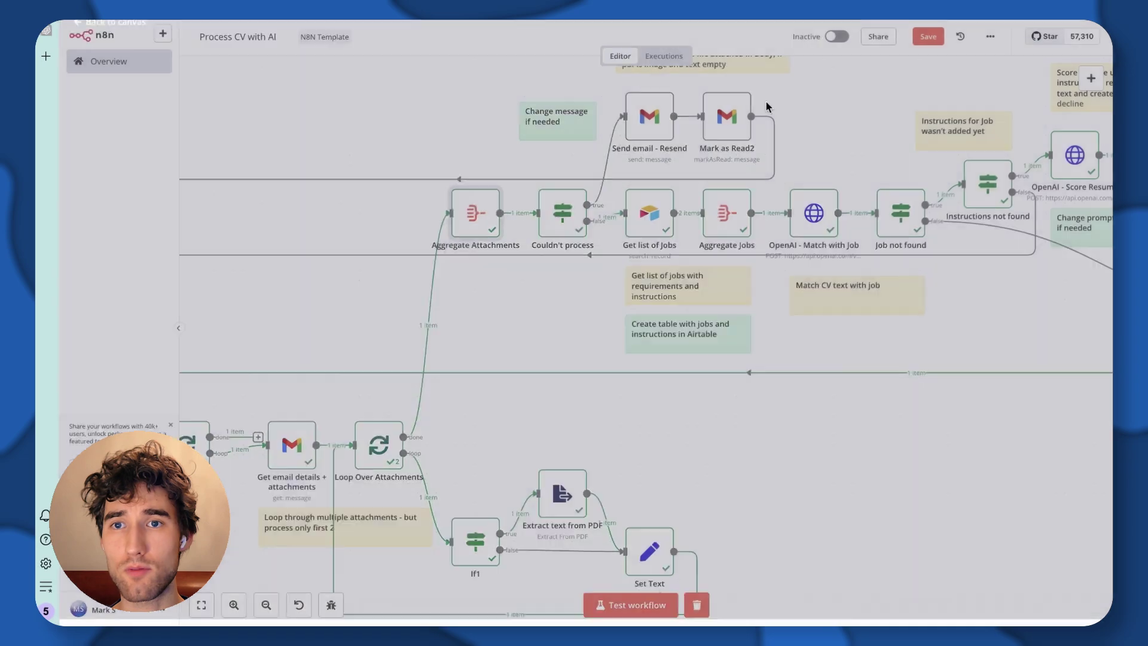
scroll(417, 272, right, 5)
scroll(417, 272, up, 2)
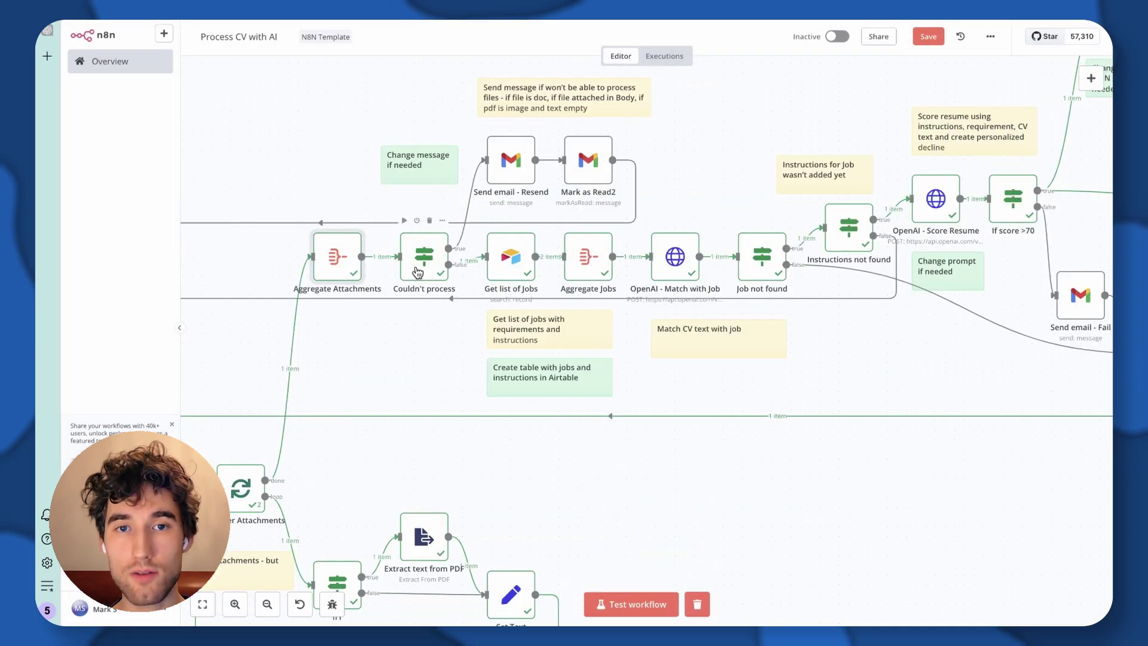
double_click(417, 272)
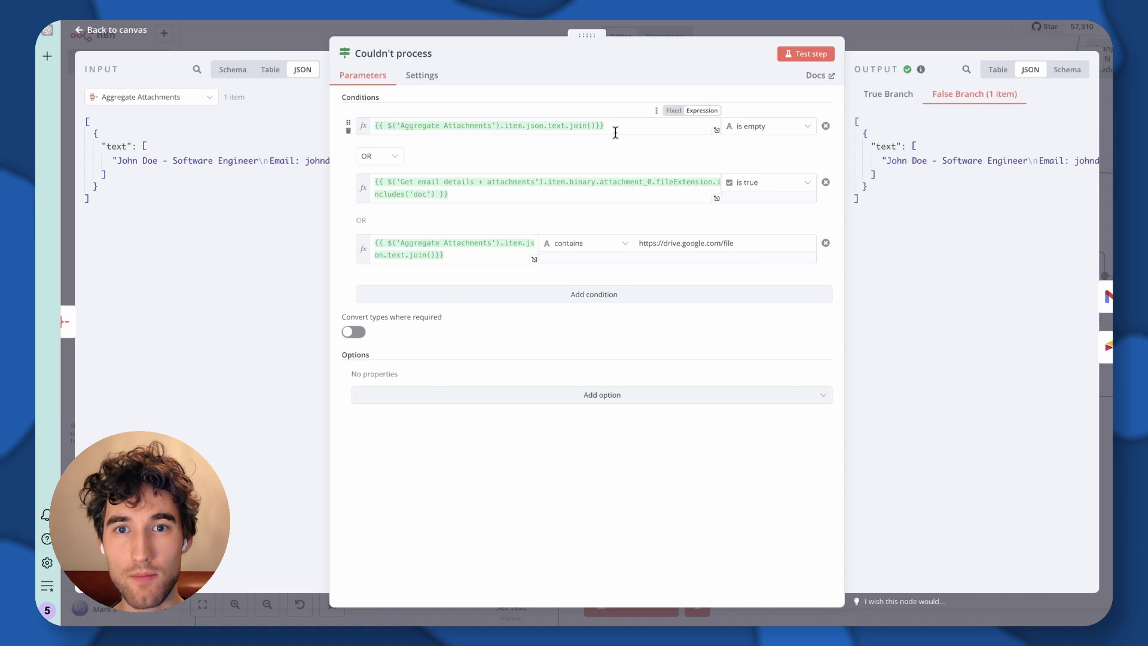
drag(615, 127, 369, 132)
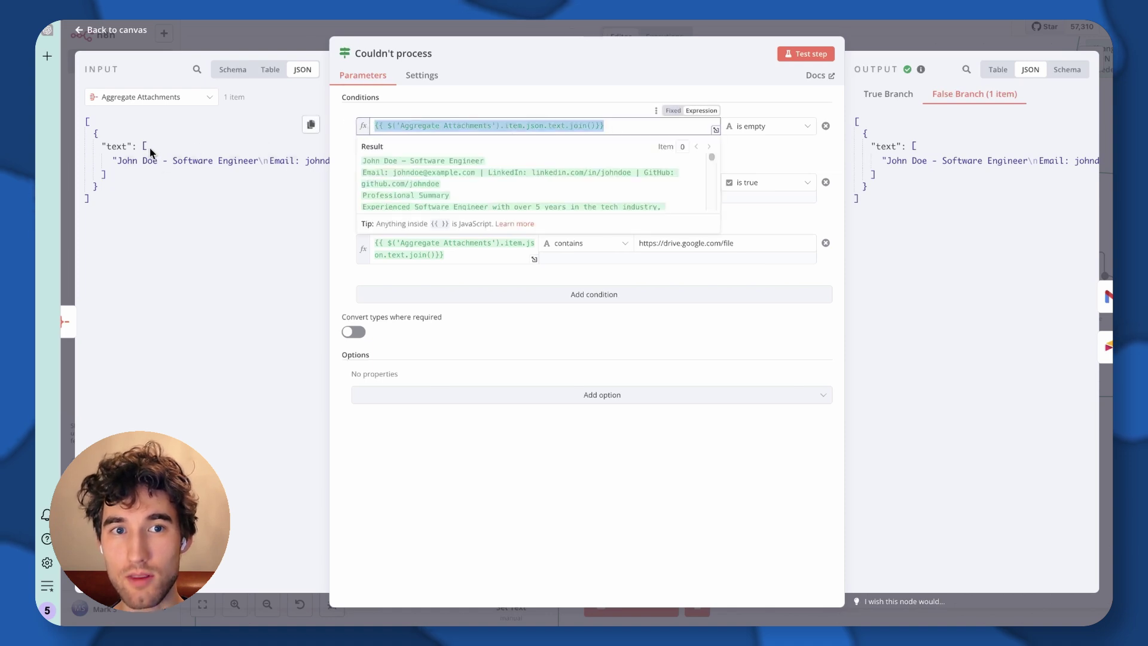
click(784, 104)
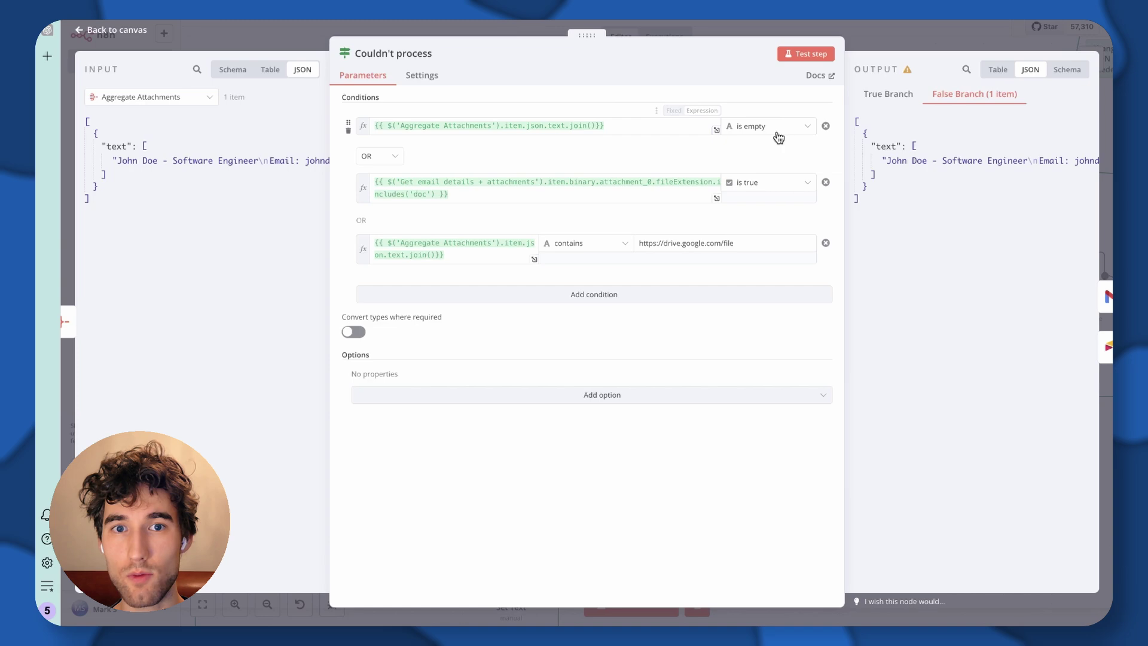
click(892, 41)
scroll(478, 203, up, 1)
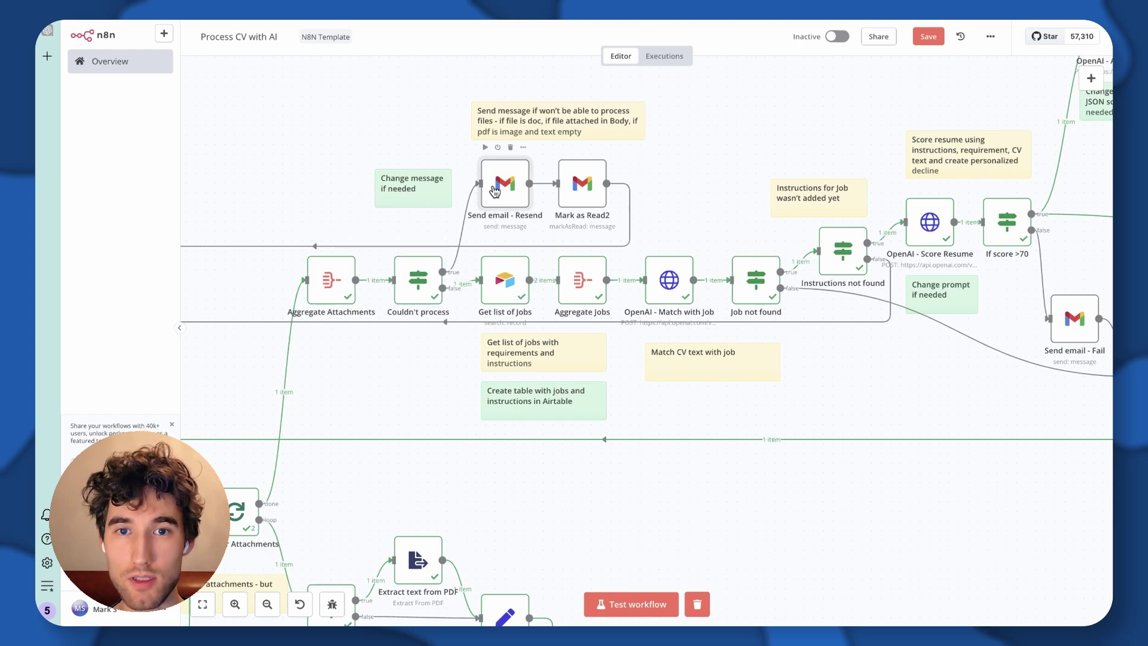
double_click(495, 192)
scroll(624, 385, down, 1)
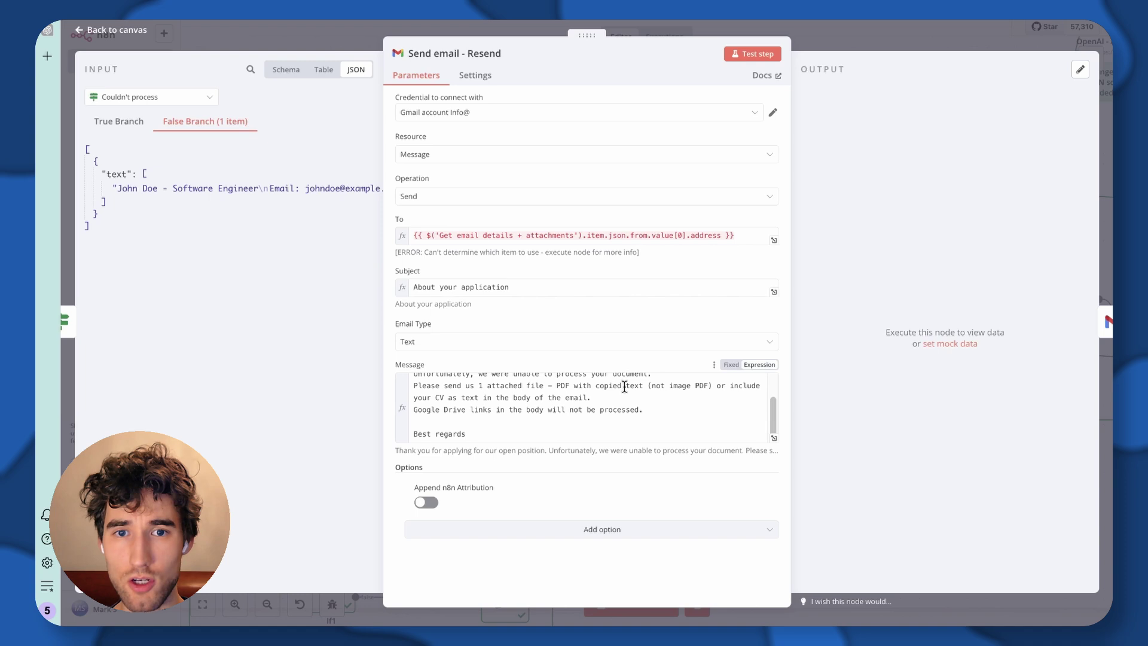
scroll(642, 424, up, 2)
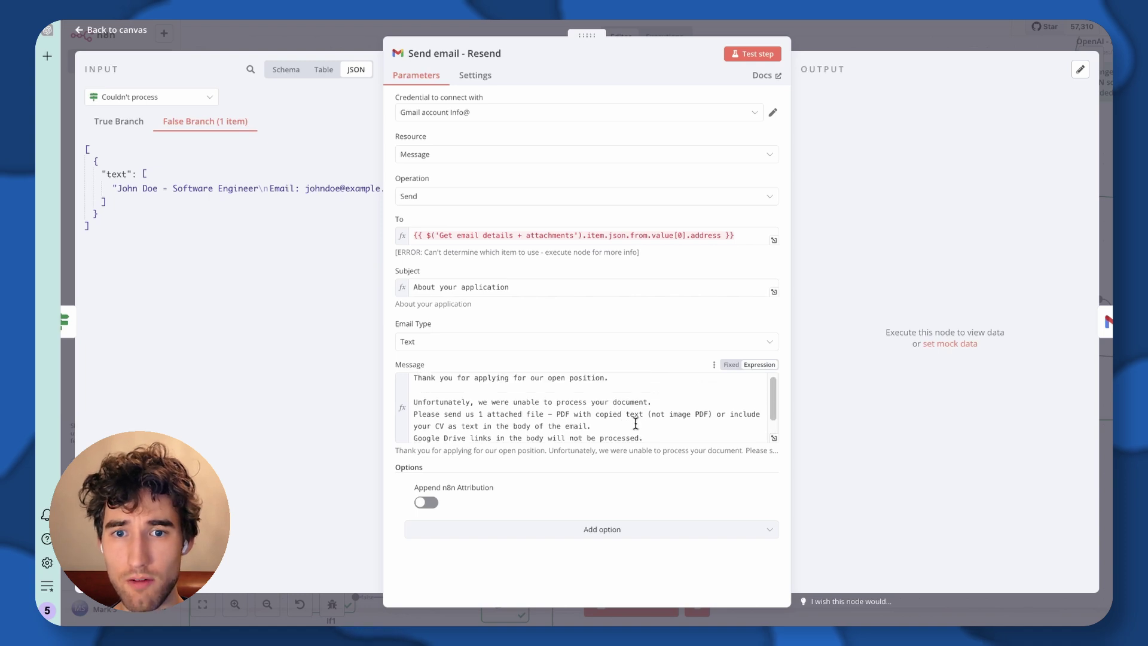
scroll(580, 397, down, 1)
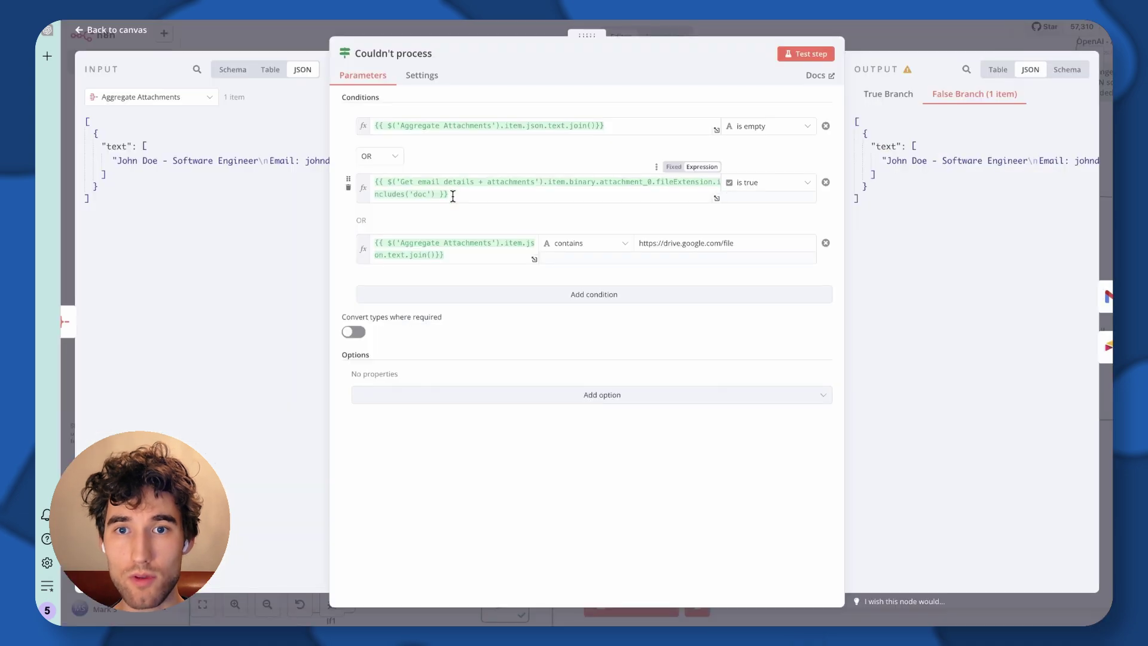
mouse_move(453, 194)
mouse_down()
mouse_move(652, 183)
mouse_move(455, 182)
mouse_up()
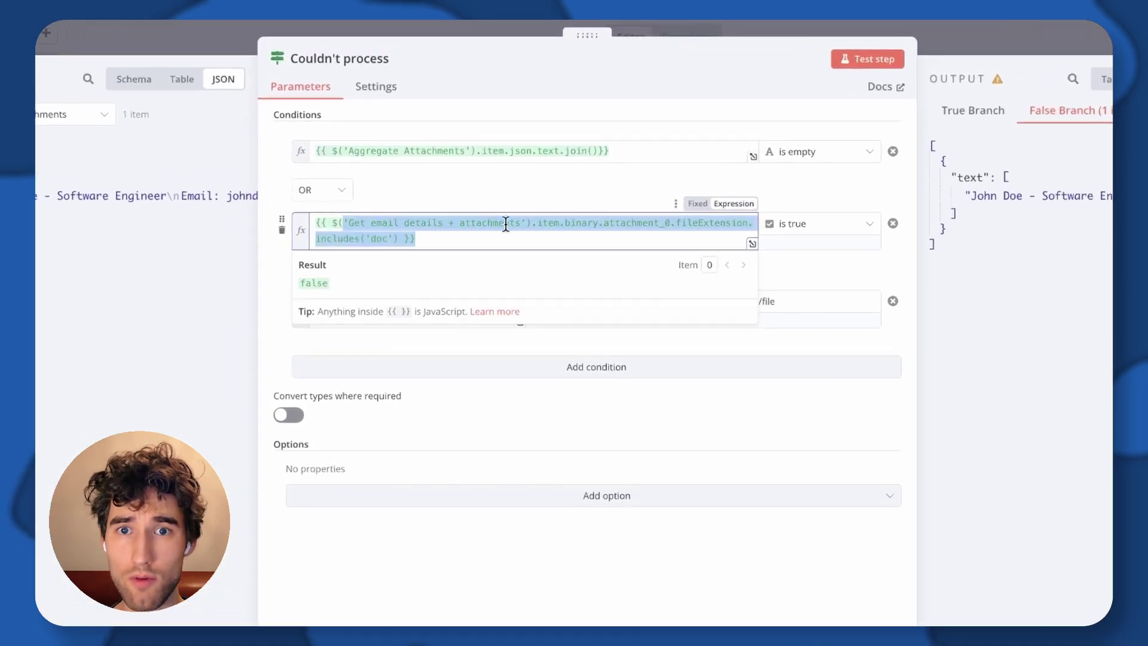
click(546, 223)
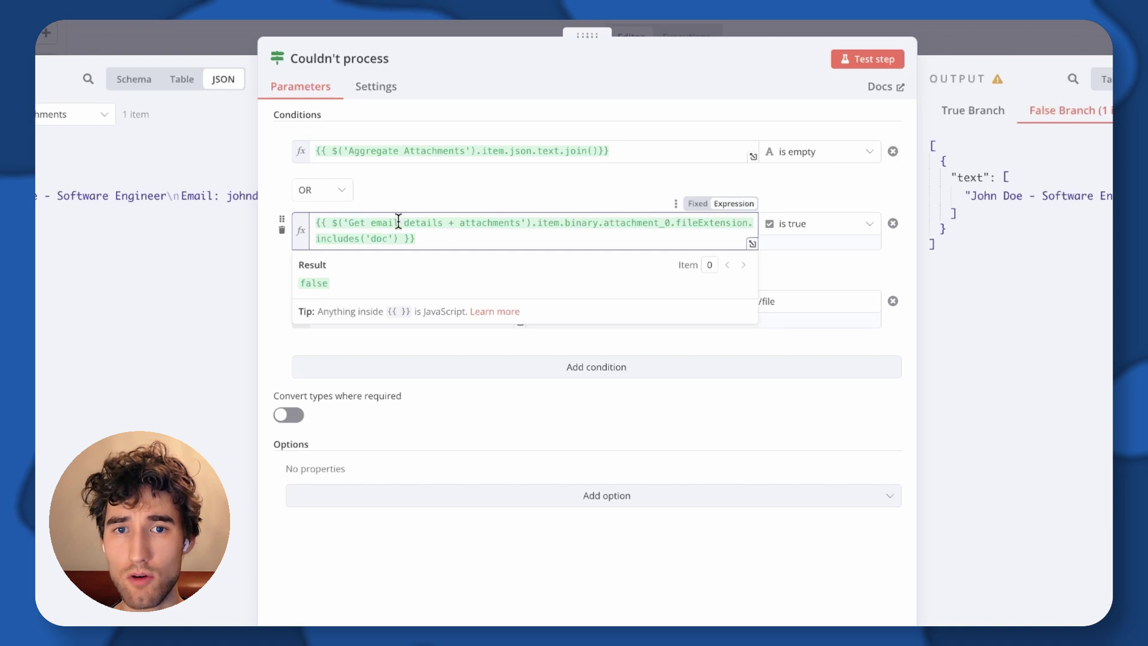
click(404, 322)
drag(404, 323, 318, 291)
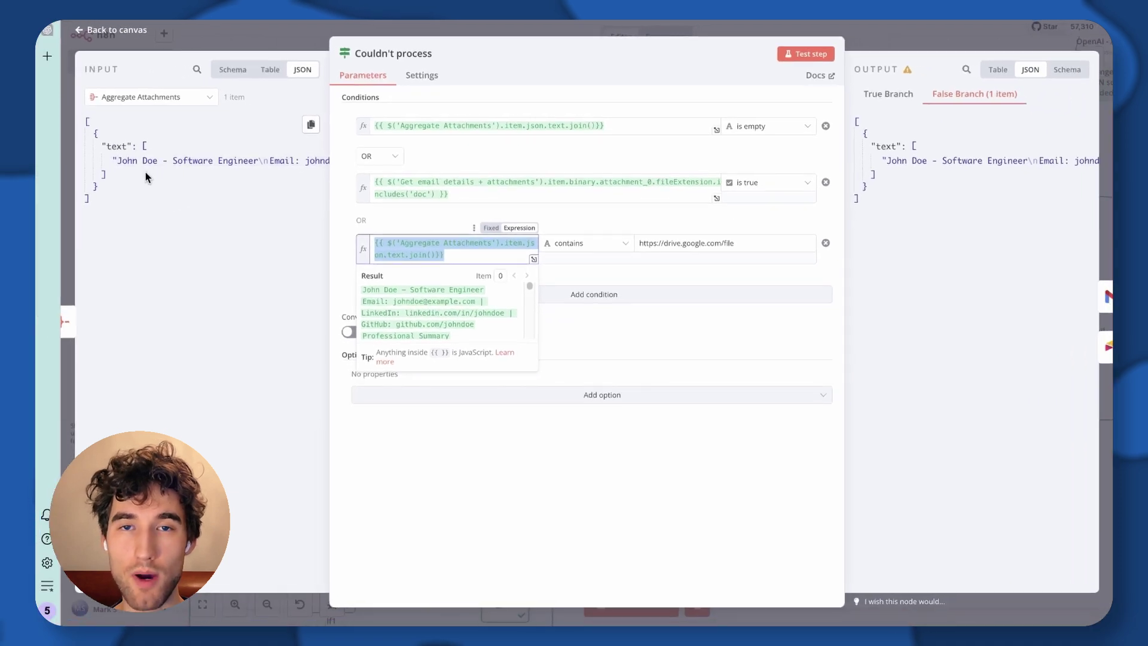
mouse_move(639, 243)
mouse_down()
mouse_move(742, 247)
mouse_move(638, 243)
mouse_up()
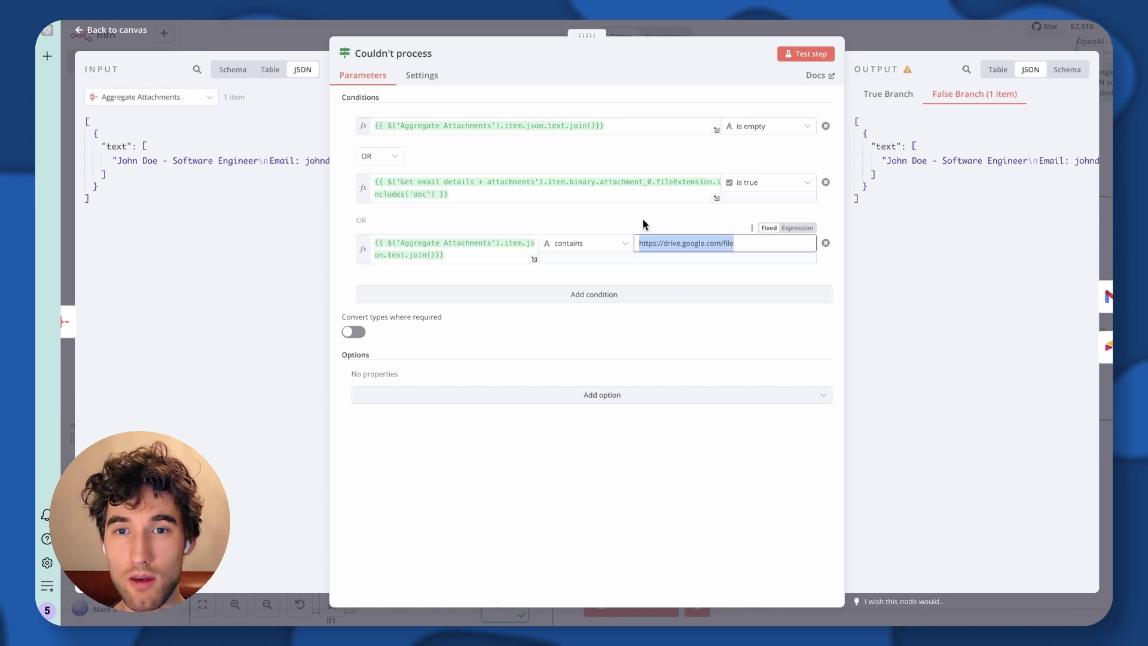
click(670, 242)
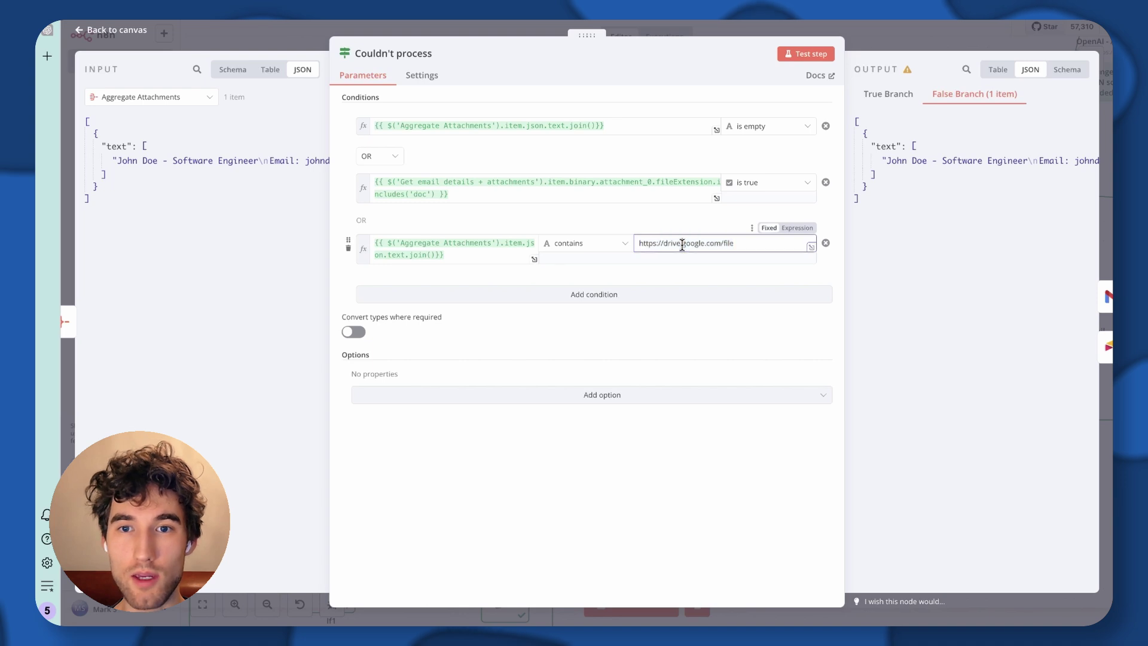
drag(742, 247, 633, 244)
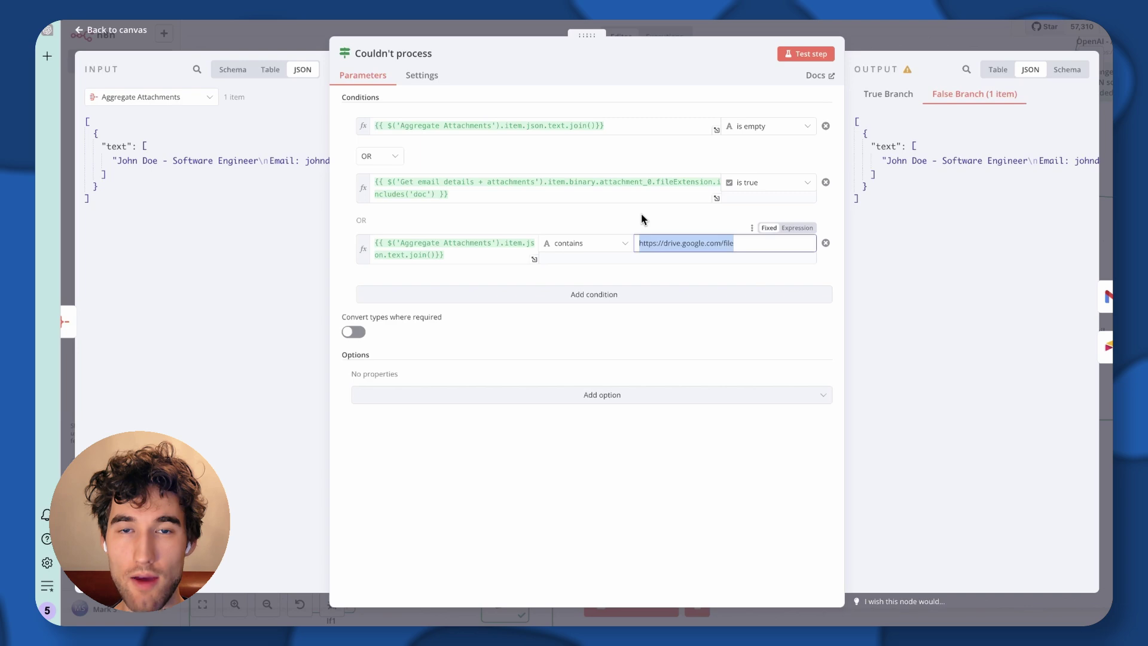
click(883, 38)
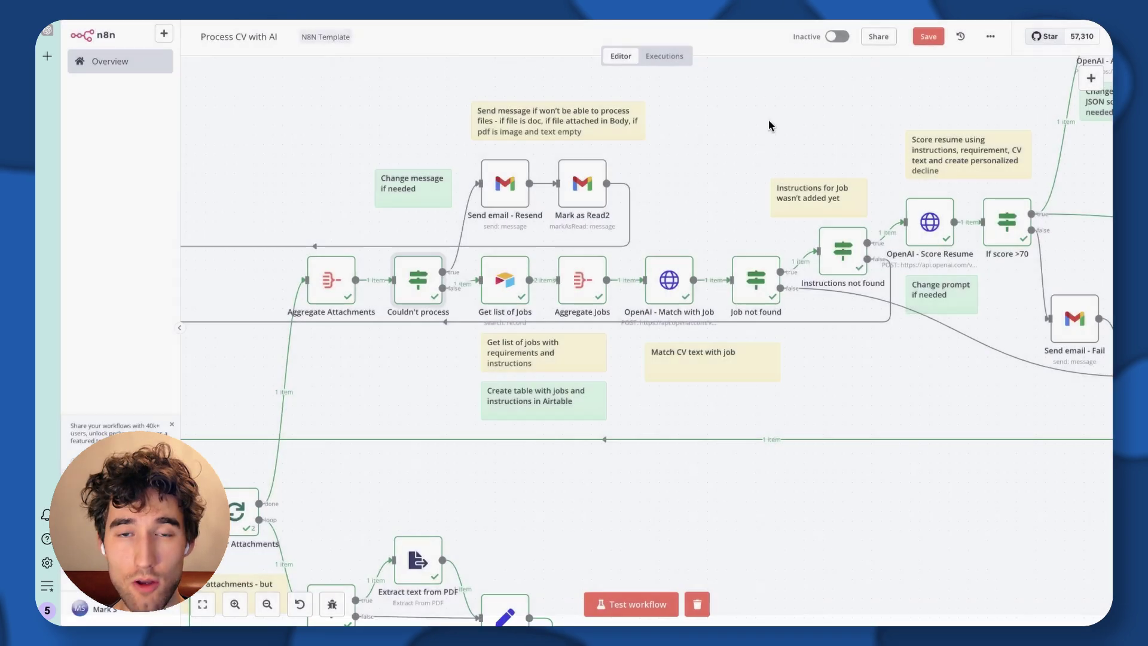
Check Mark as Read2's settings, then open the Get list of Jobs Airtable node
mouse_move(448, 192)
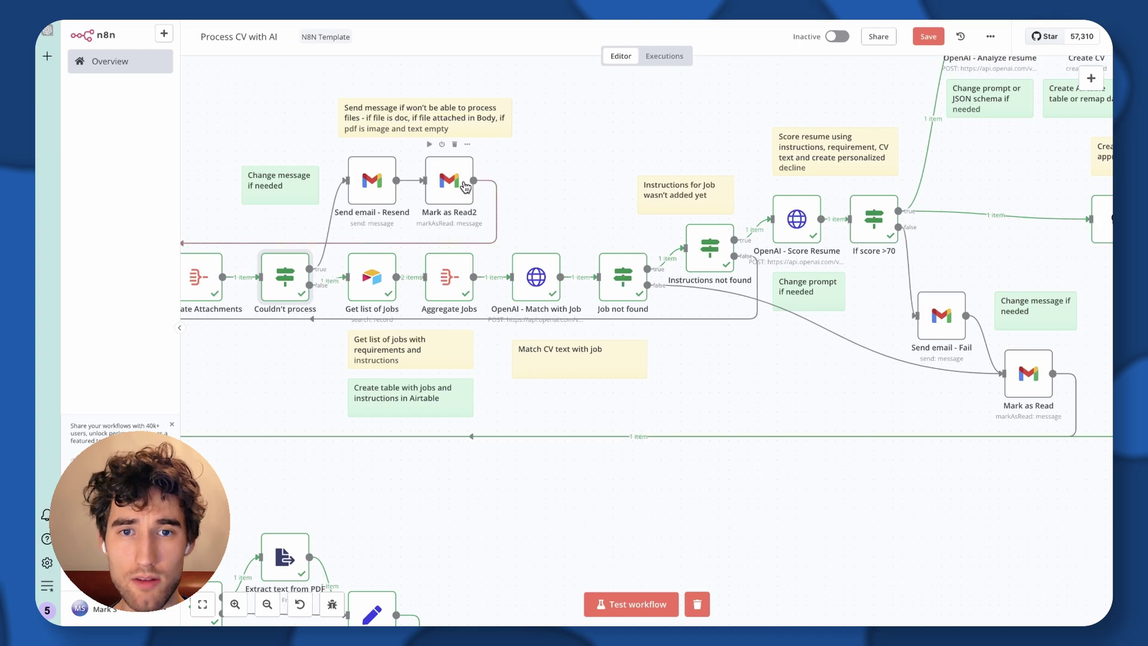
double_click(459, 185)
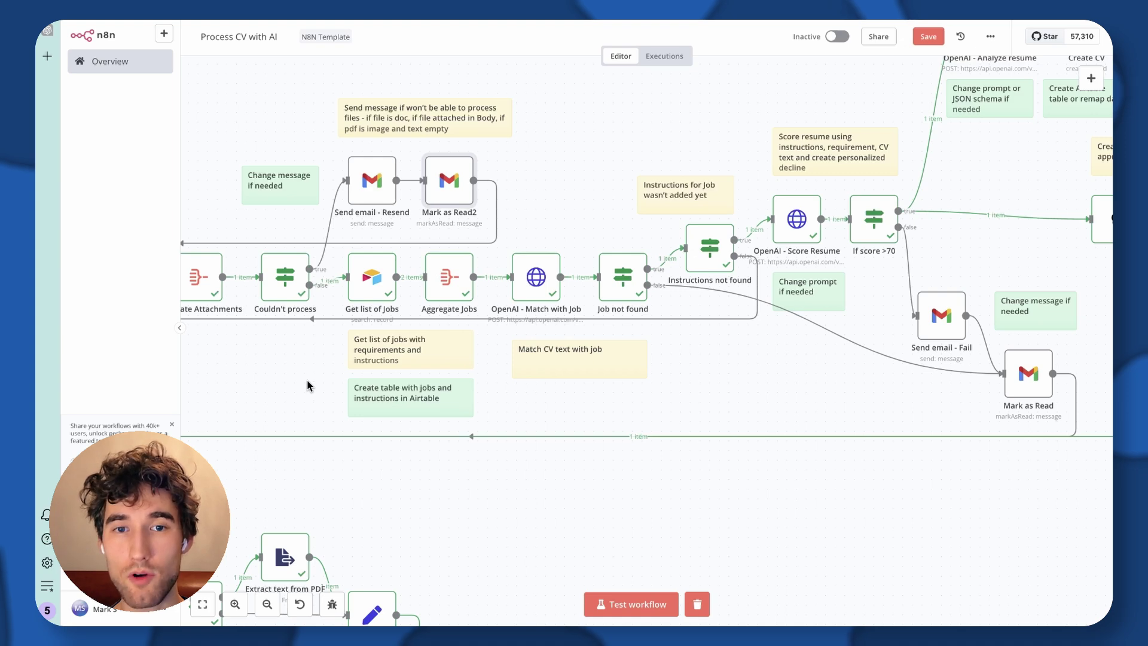
double_click(372, 277)
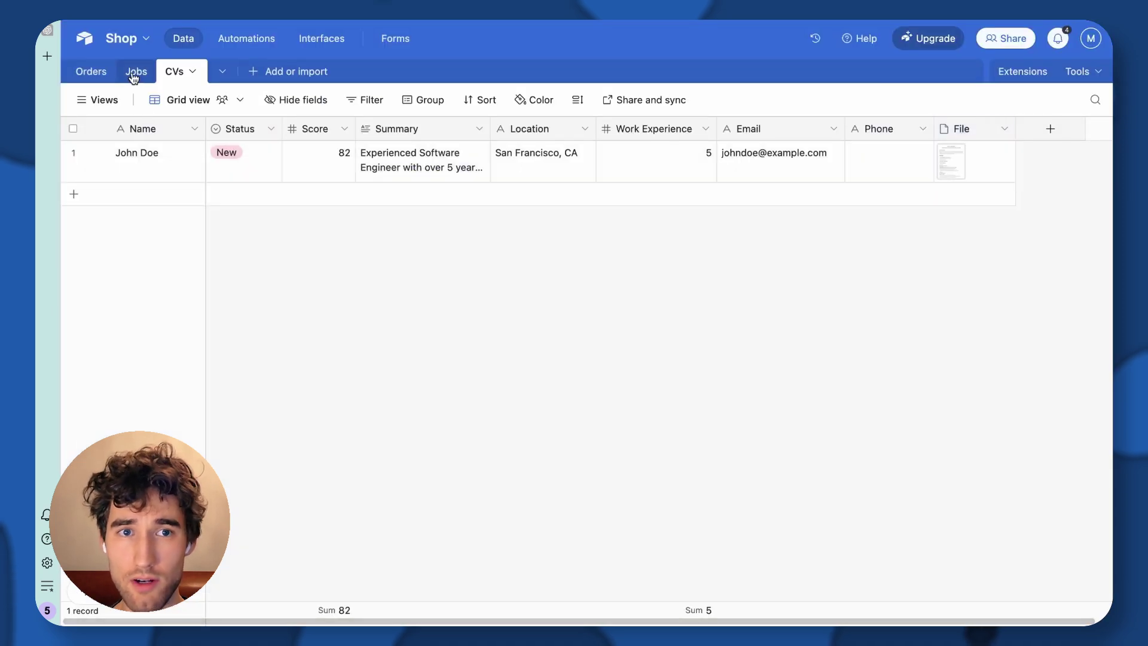
Review the first job's requirements prompt in Jobs, then the Status='Open' filter
click(135, 72)
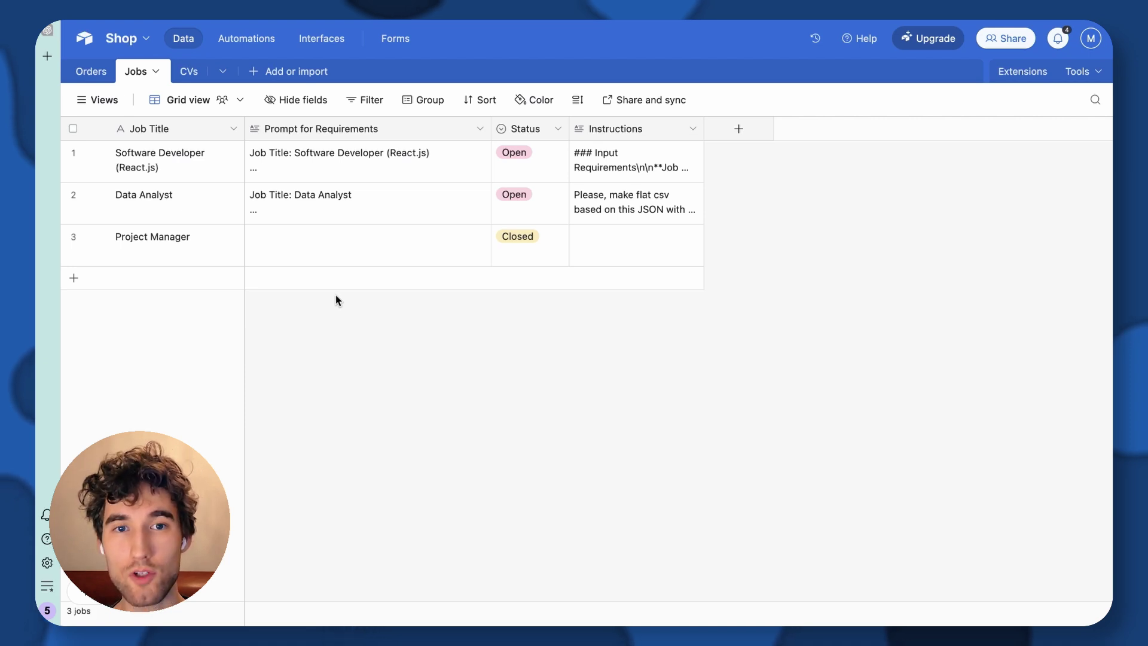
click(307, 159)
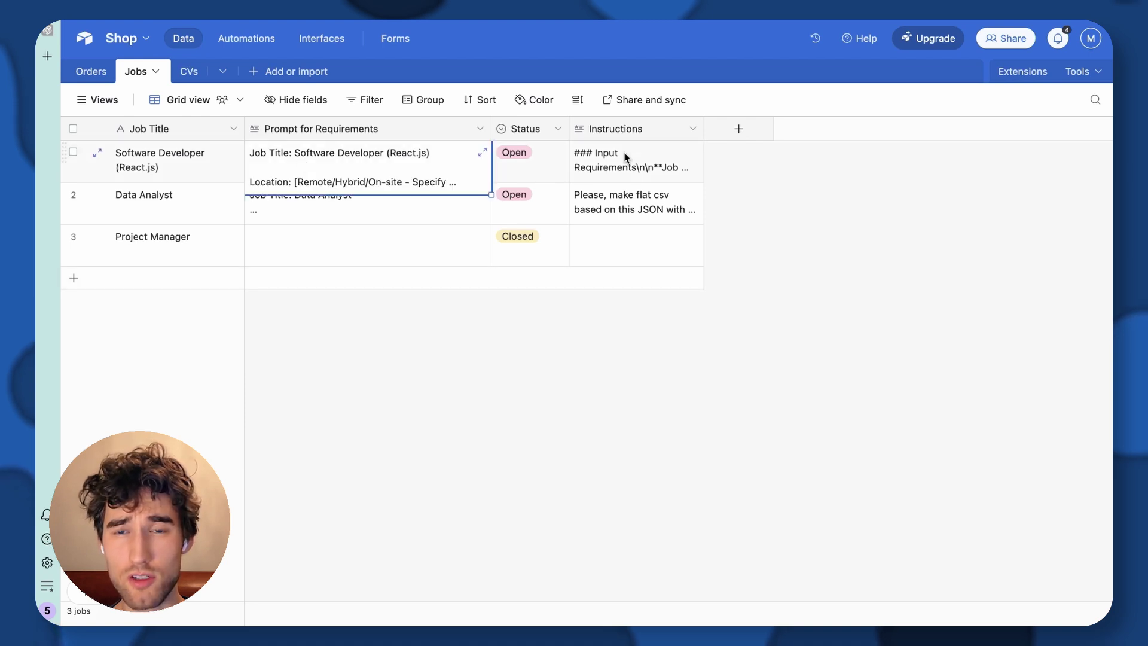
click(741, 160)
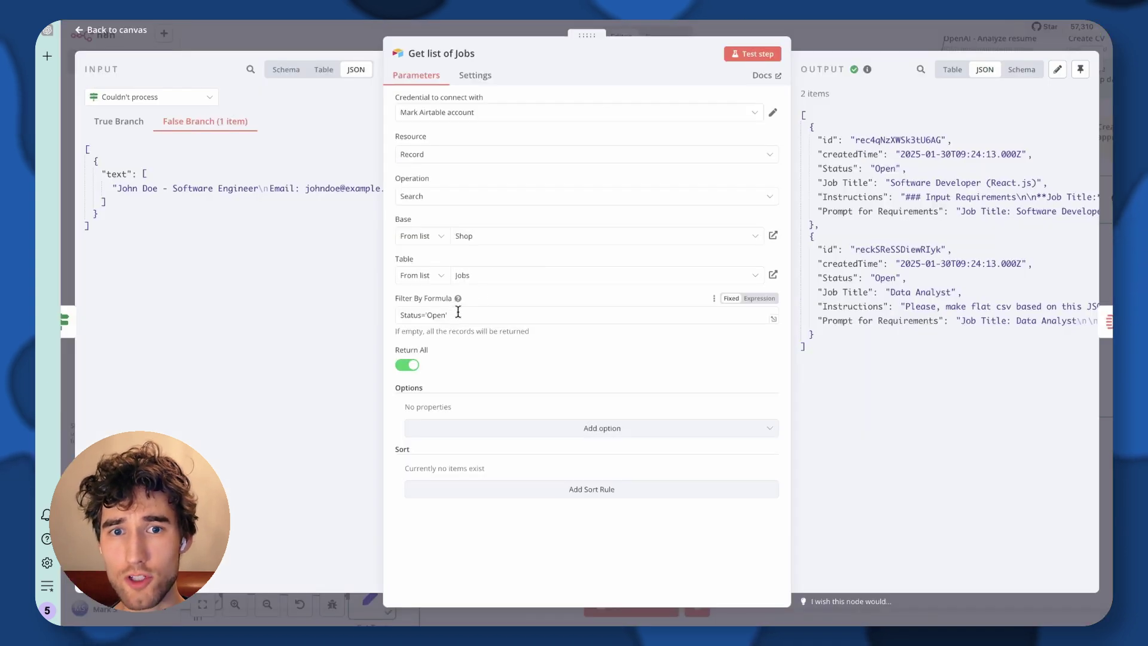
click(457, 314)
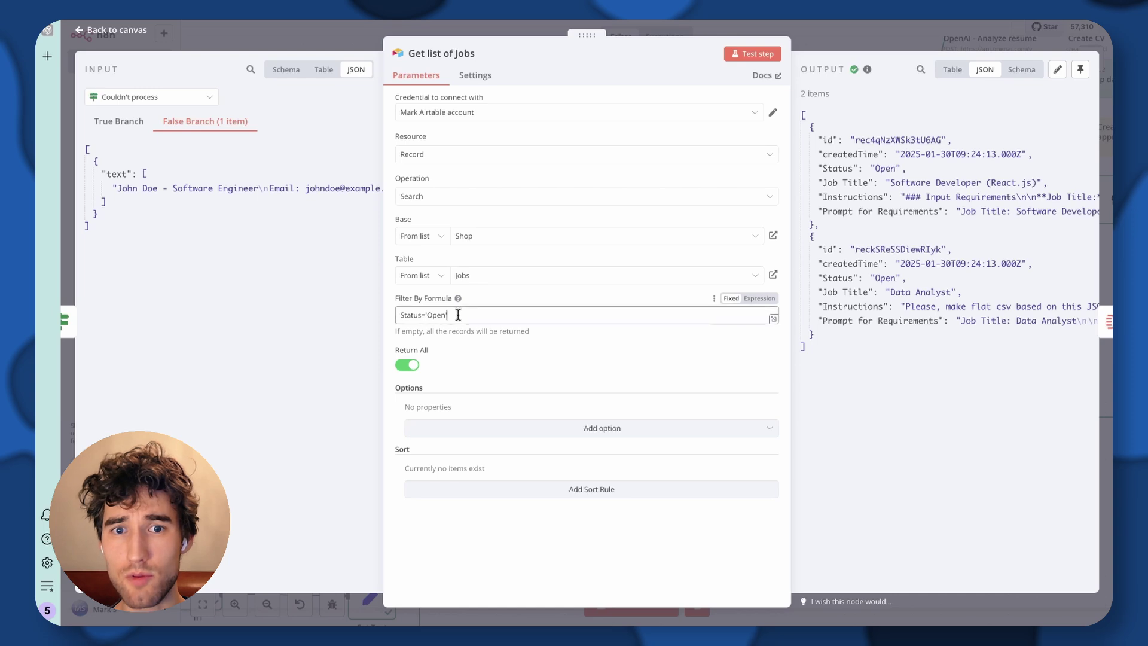
Recheck the Get list of Jobs node, then inspect the Aggregate Jobs node
click(883, 30)
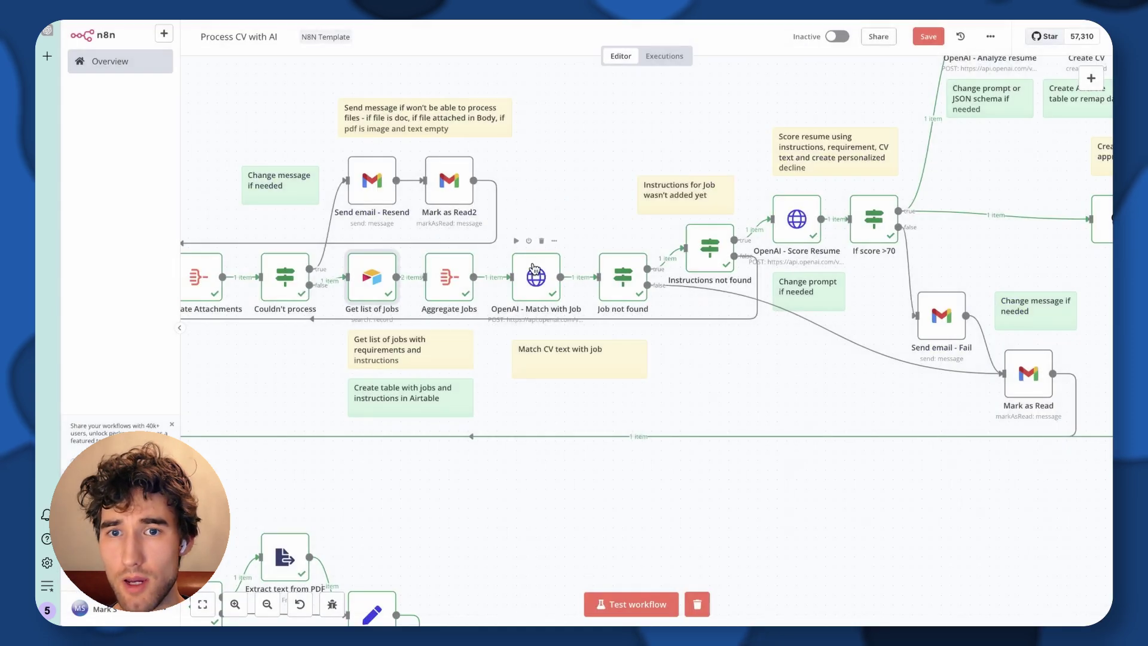
double_click(372, 278)
key(Escape)
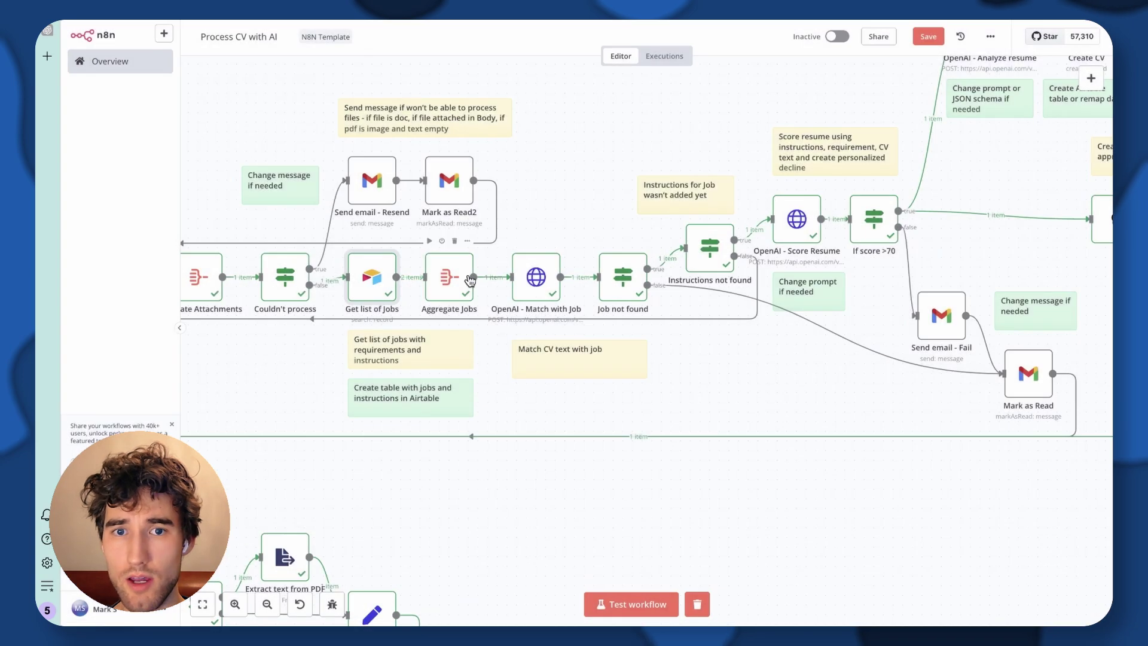
double_click(468, 274)
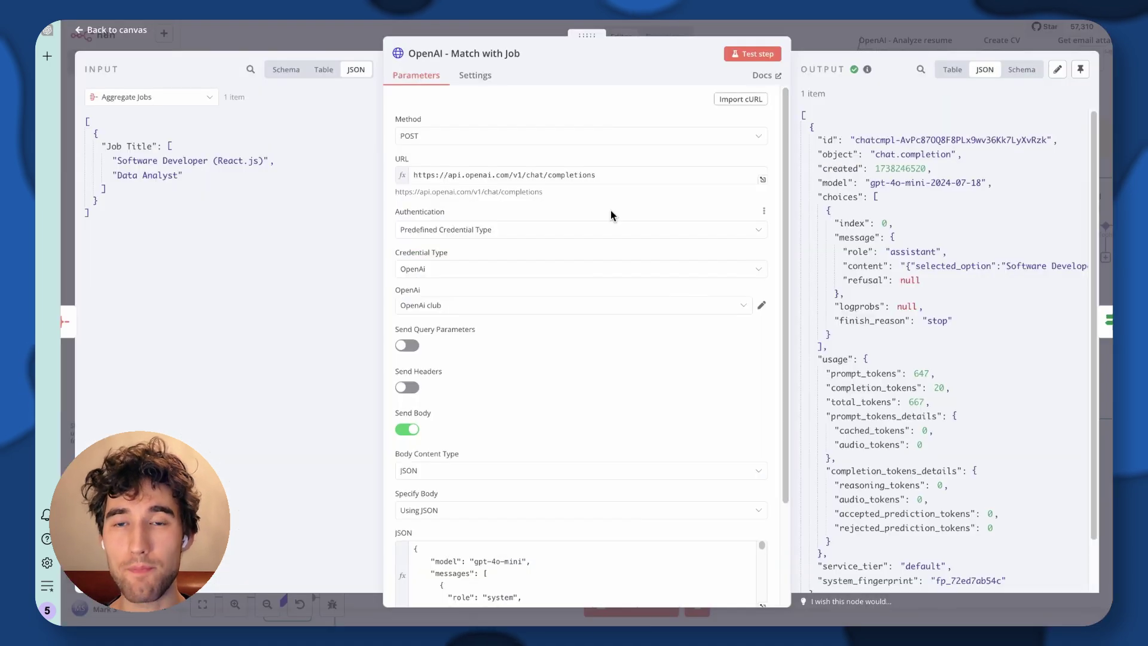
scroll(612, 214, down, 3)
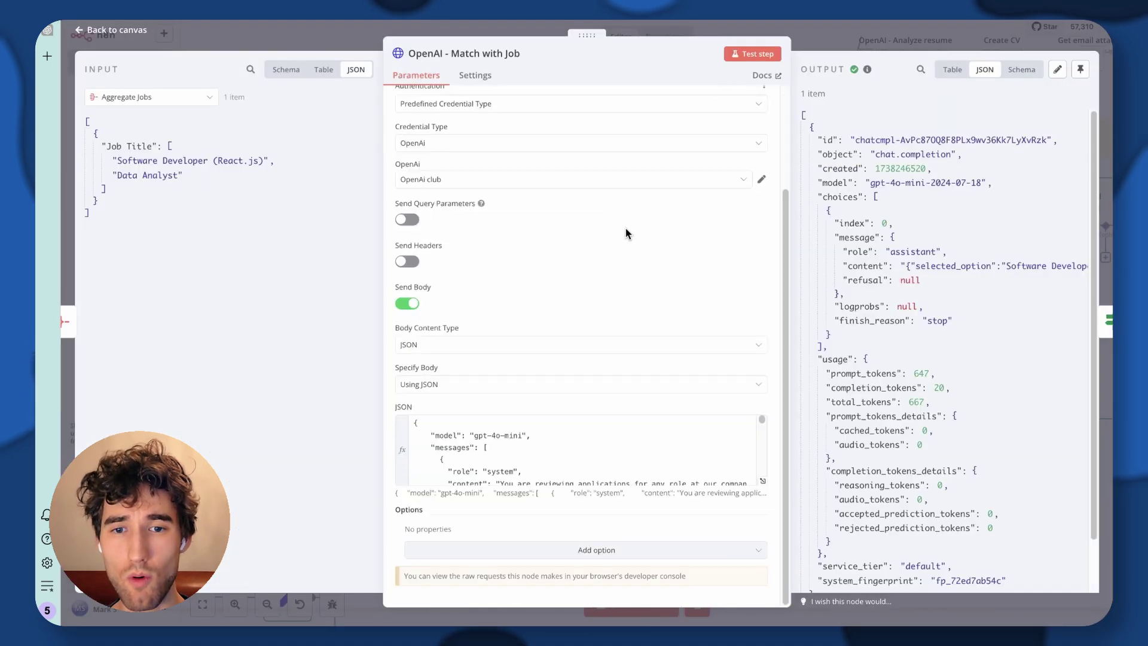
Expand the JSON request body and review its system prompt and evaluated result
click(763, 481)
drag(412, 167, 473, 232)
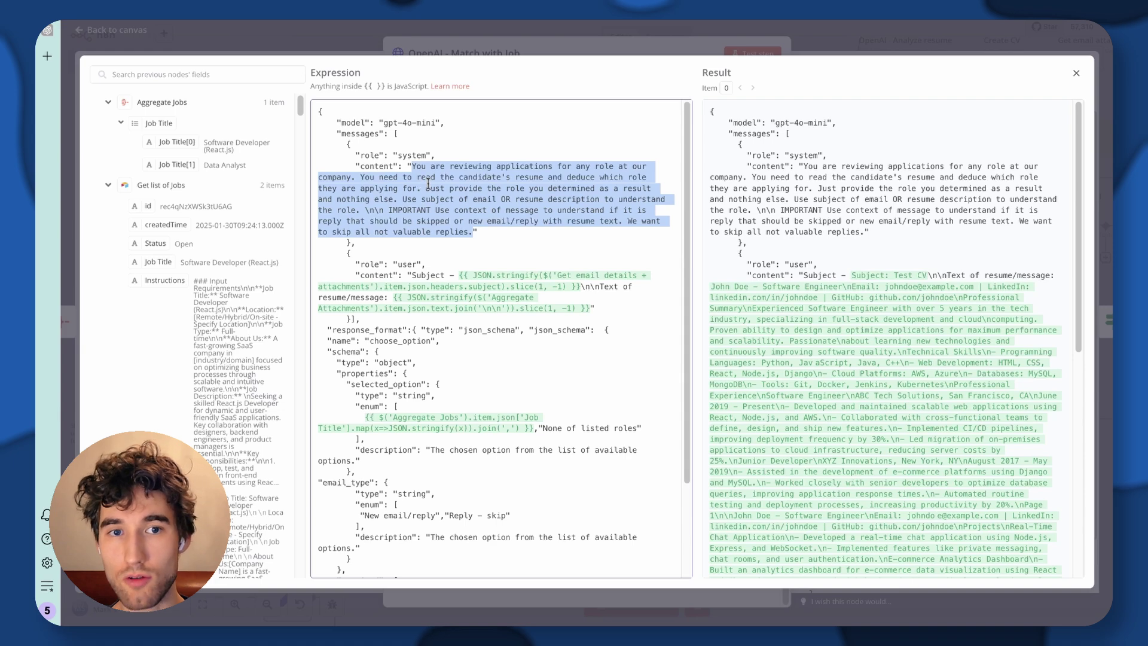
triple_click(826, 277)
click(886, 312)
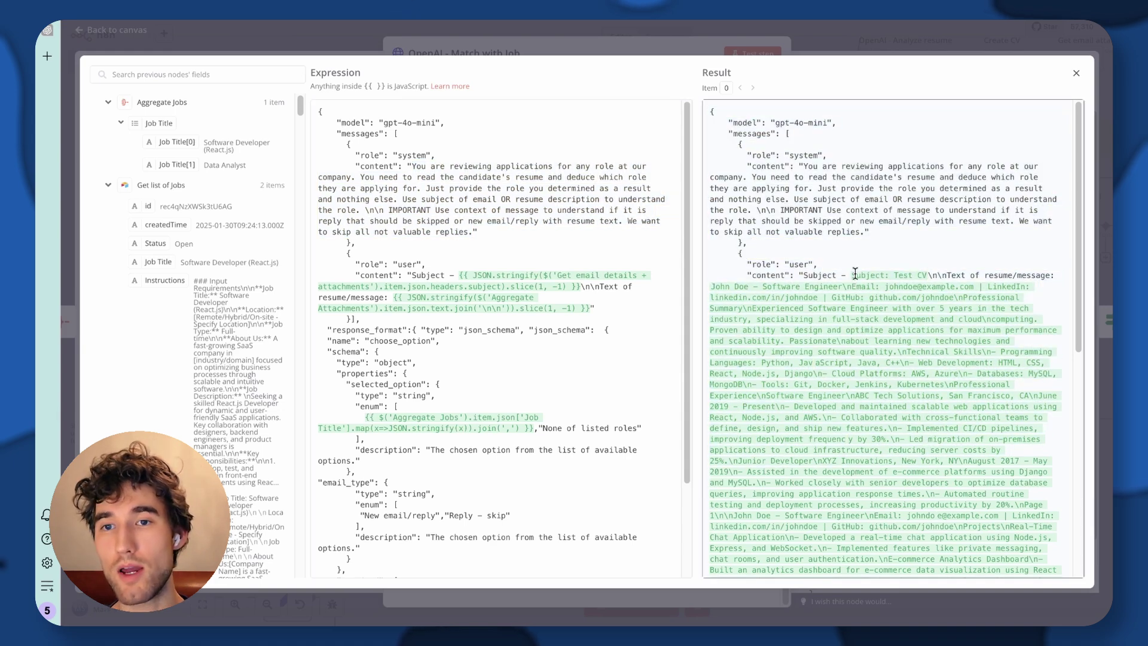
Review schema options Software Developer (React.js), None of listed roles and New email/reply
scroll(845, 231, down, 5)
scroll(845, 230, down, 3)
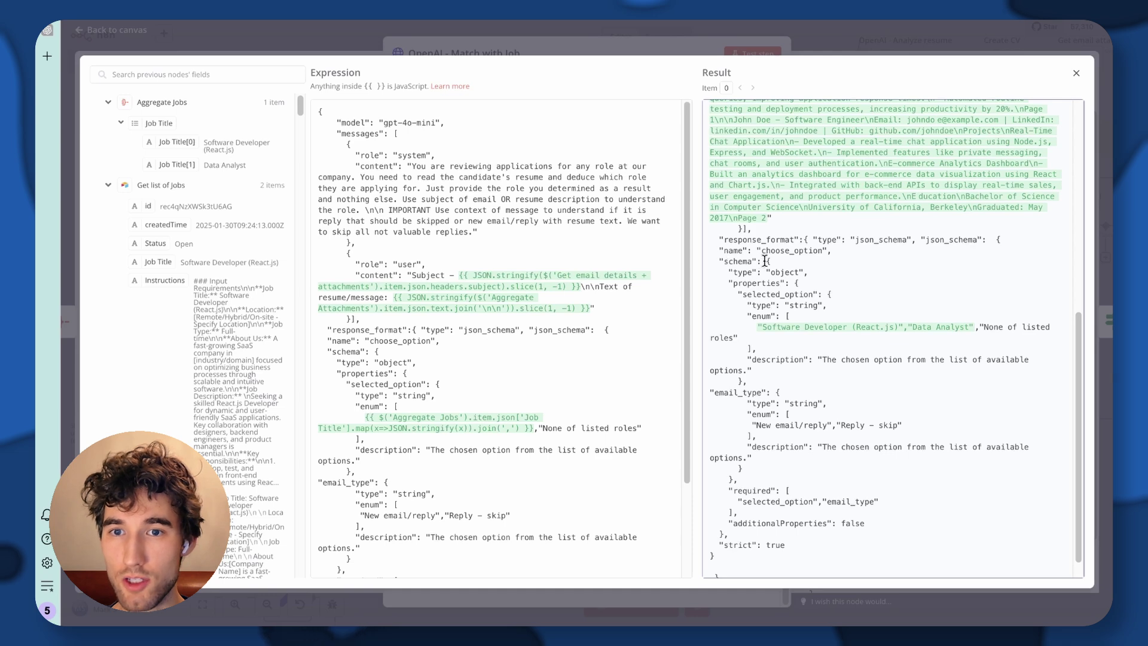
drag(765, 262, 782, 318)
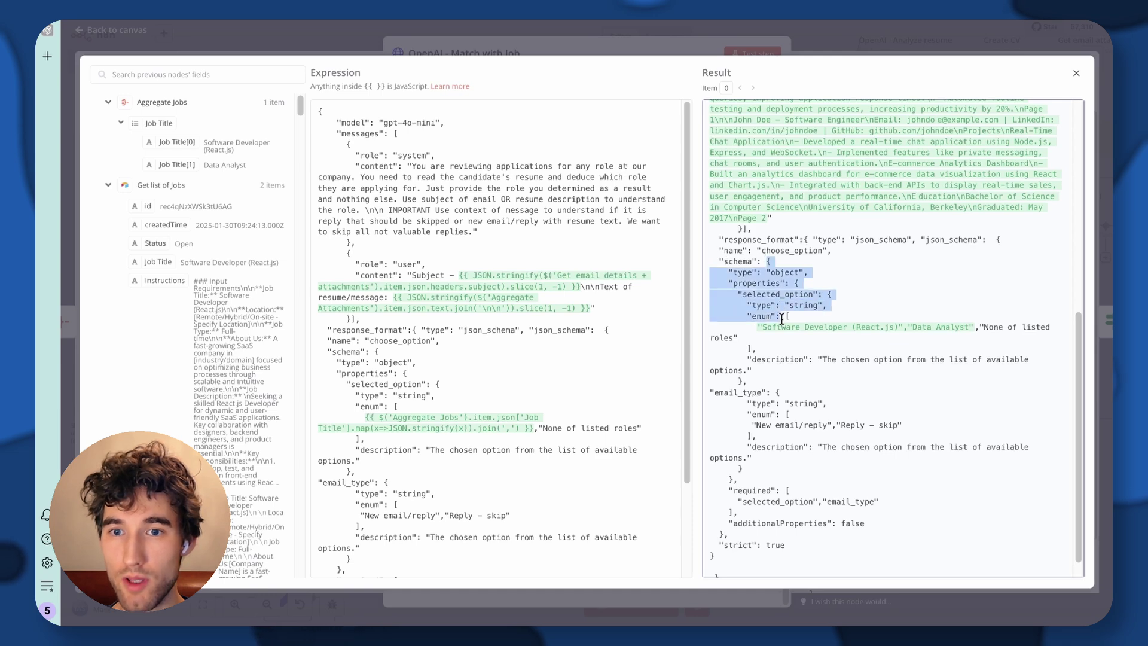
click(788, 414)
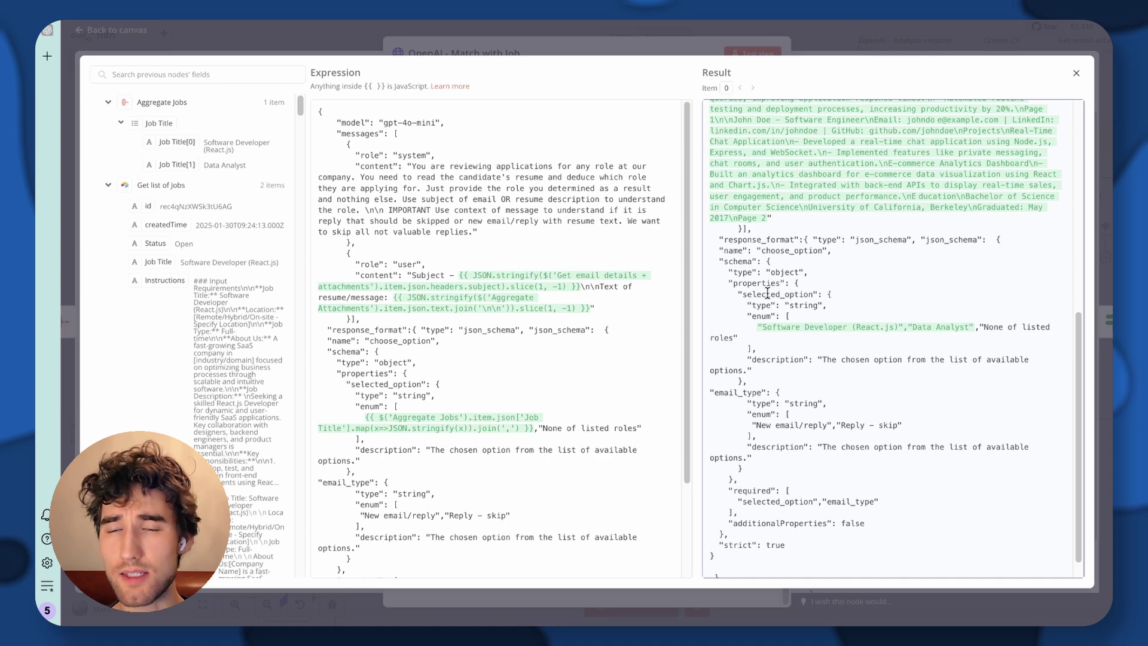
drag(747, 326, 908, 327)
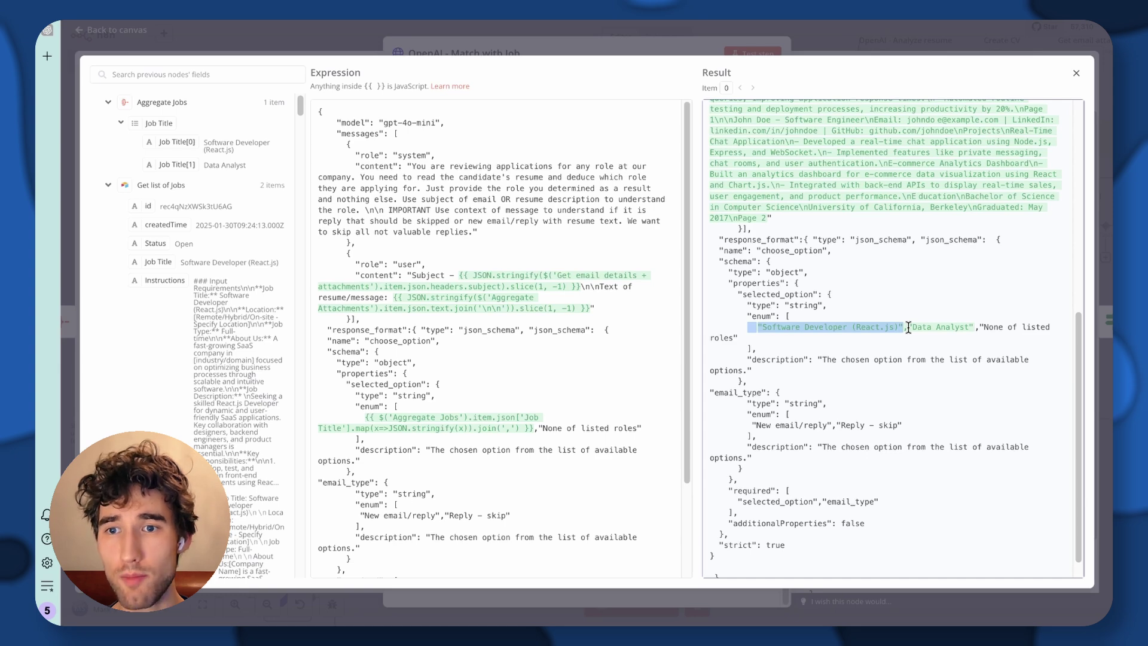
drag(979, 327, 746, 338)
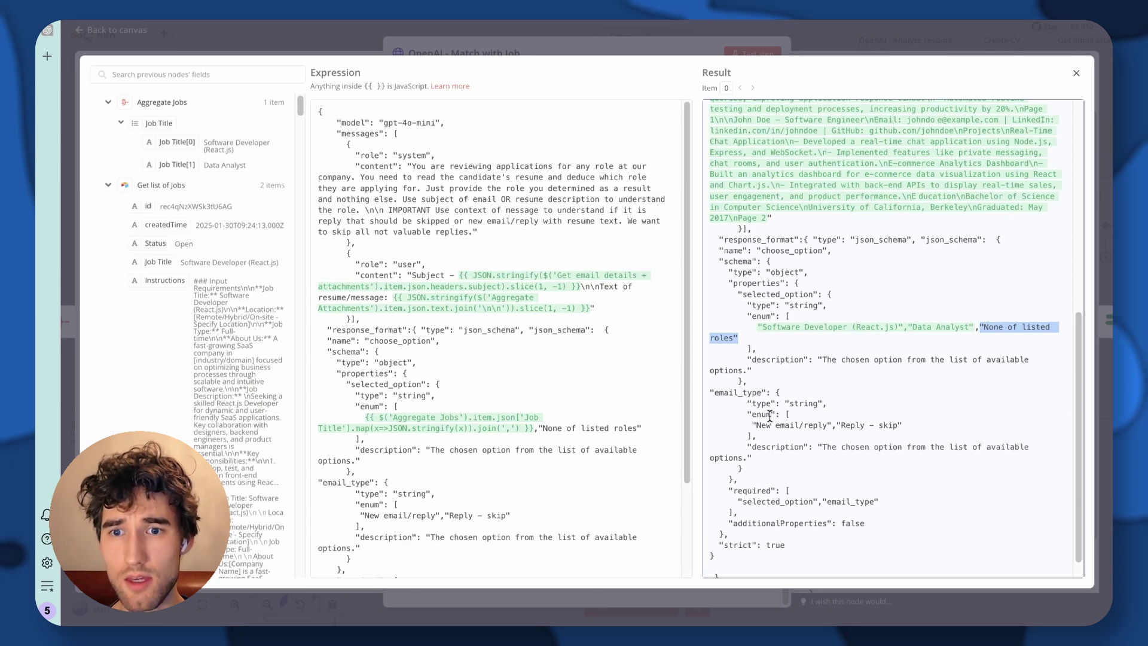
drag(756, 424, 826, 425)
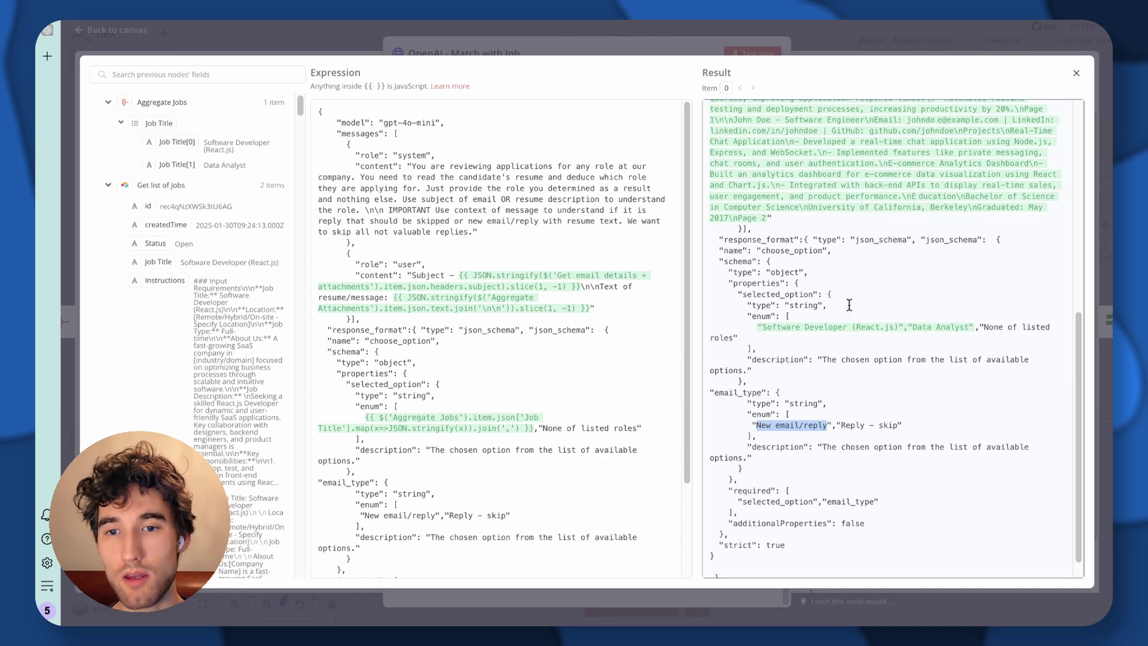
Show Match with Job's output as a schema and check the returned content value
click(808, 44)
click(1022, 70)
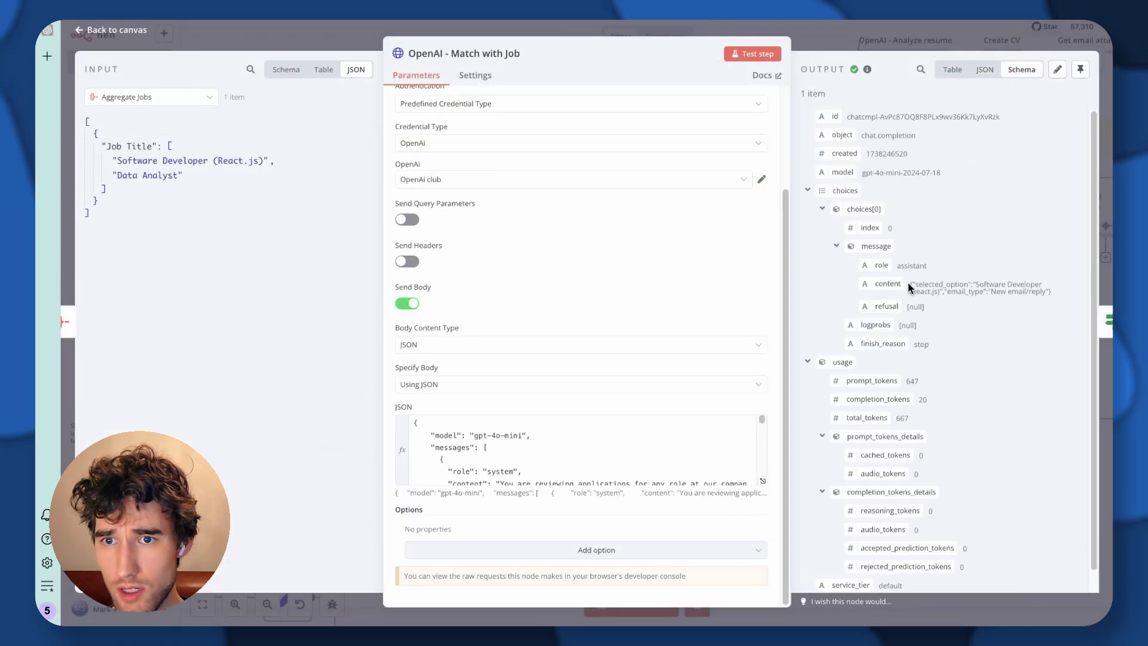
drag(908, 287, 1030, 292)
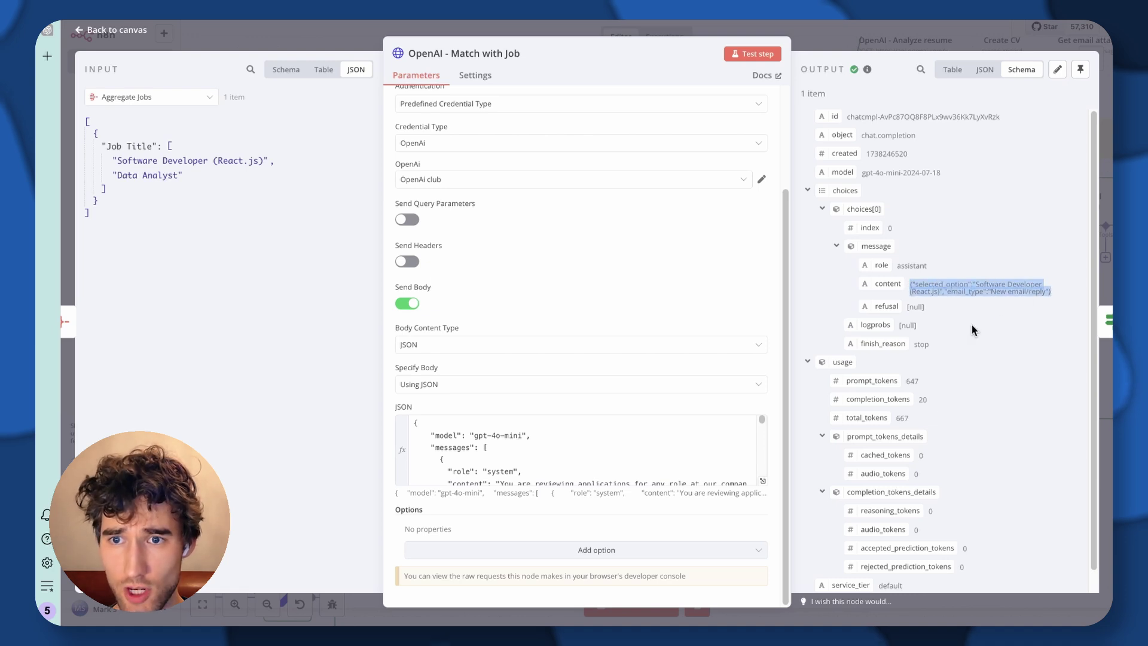
click(933, 287)
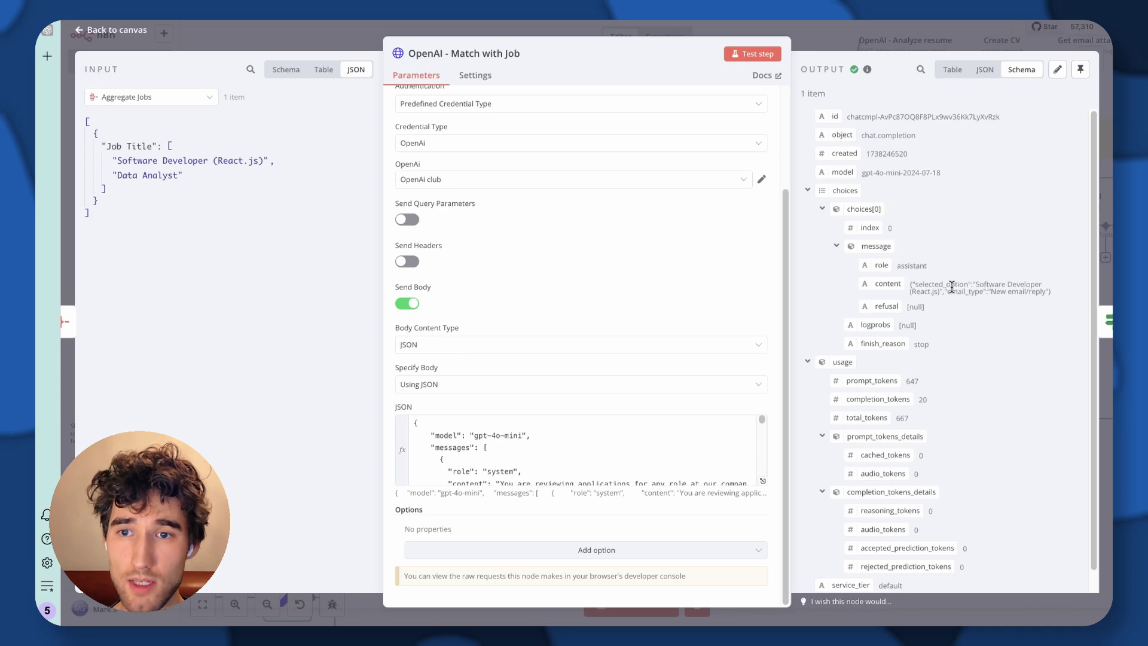
click(915, 48)
double_click(537, 291)
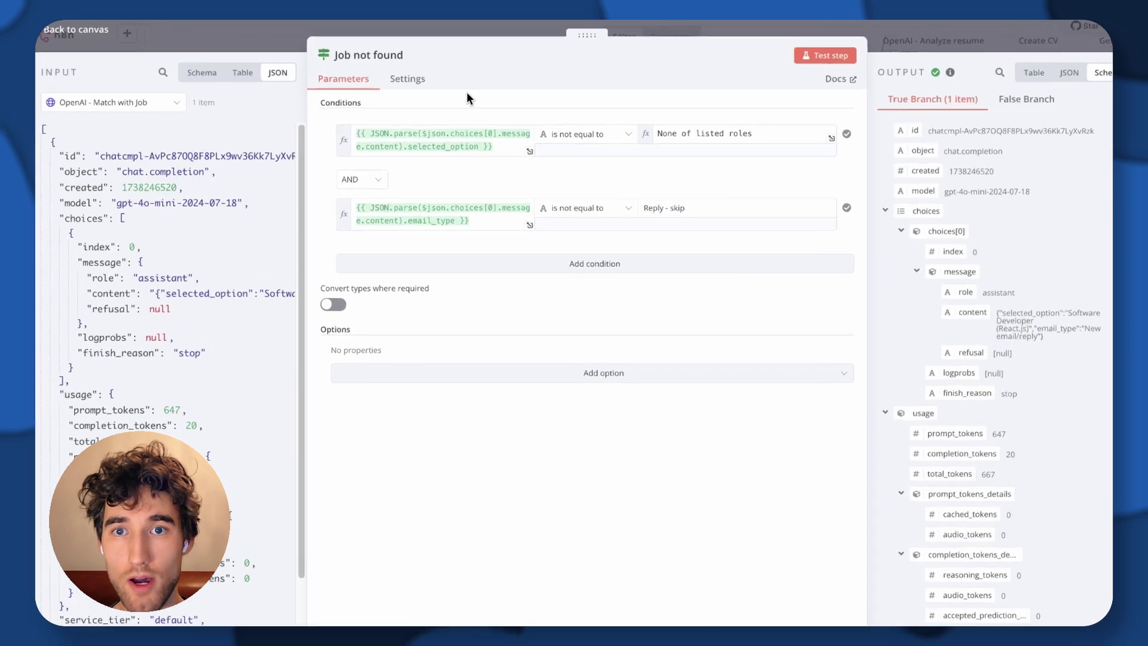
Inspect Job not found's selected_option ('None of listed roles') and email_type conditions, then close it and pan the canvas
click(432, 166)
double_click(433, 166)
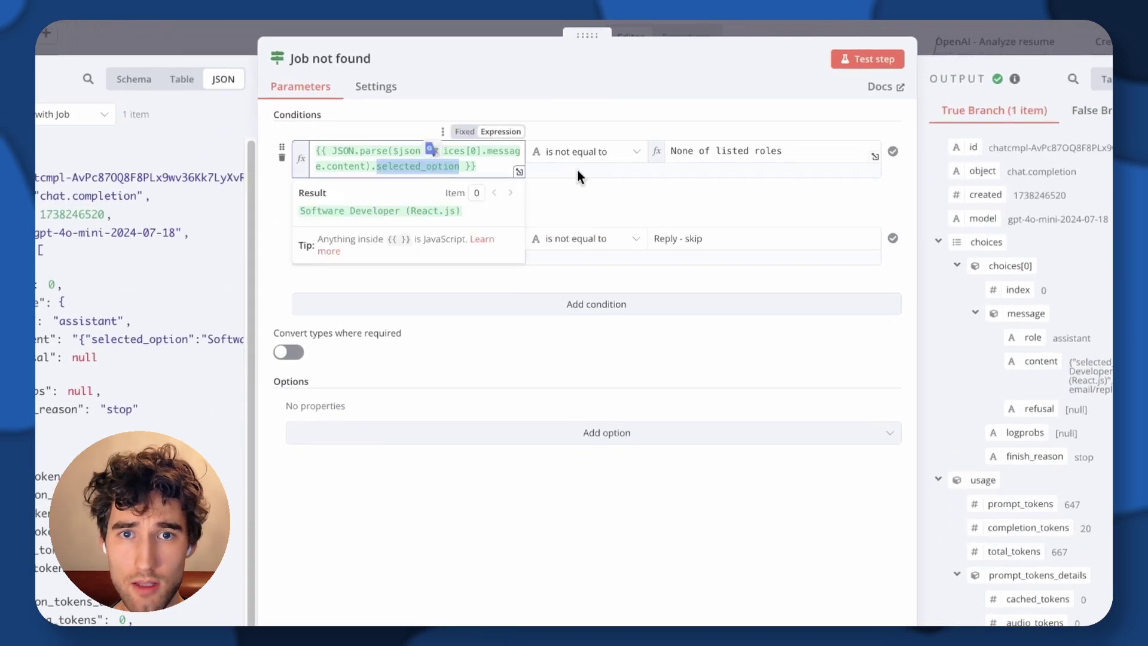
drag(672, 152, 810, 149)
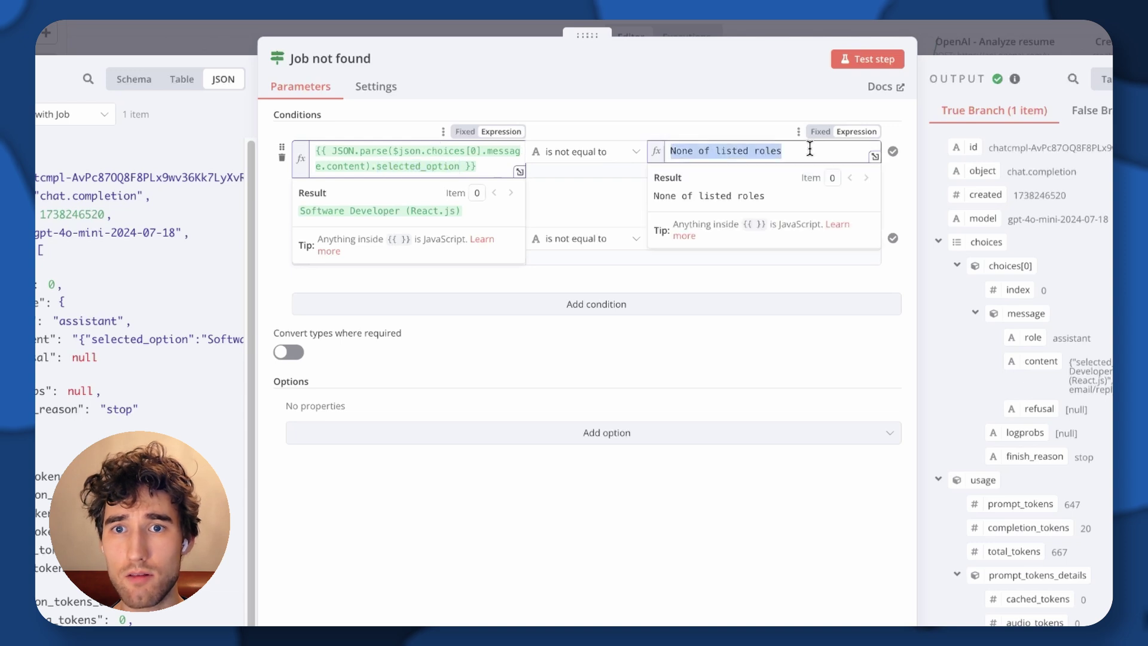
click(471, 207)
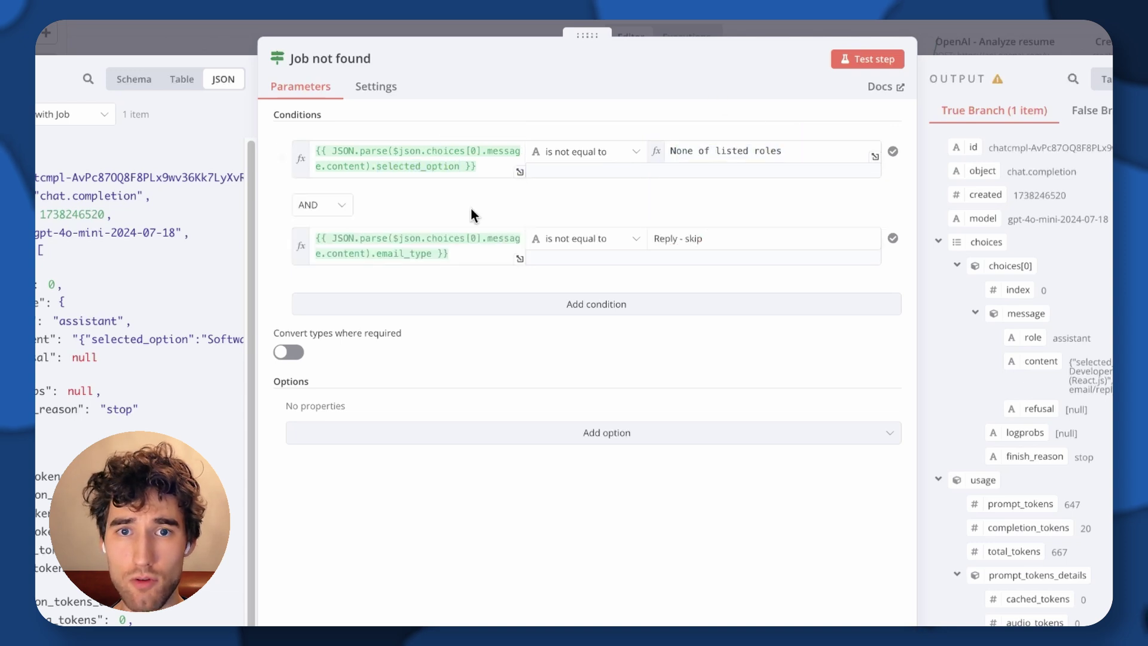
click(428, 251)
key(Escape)
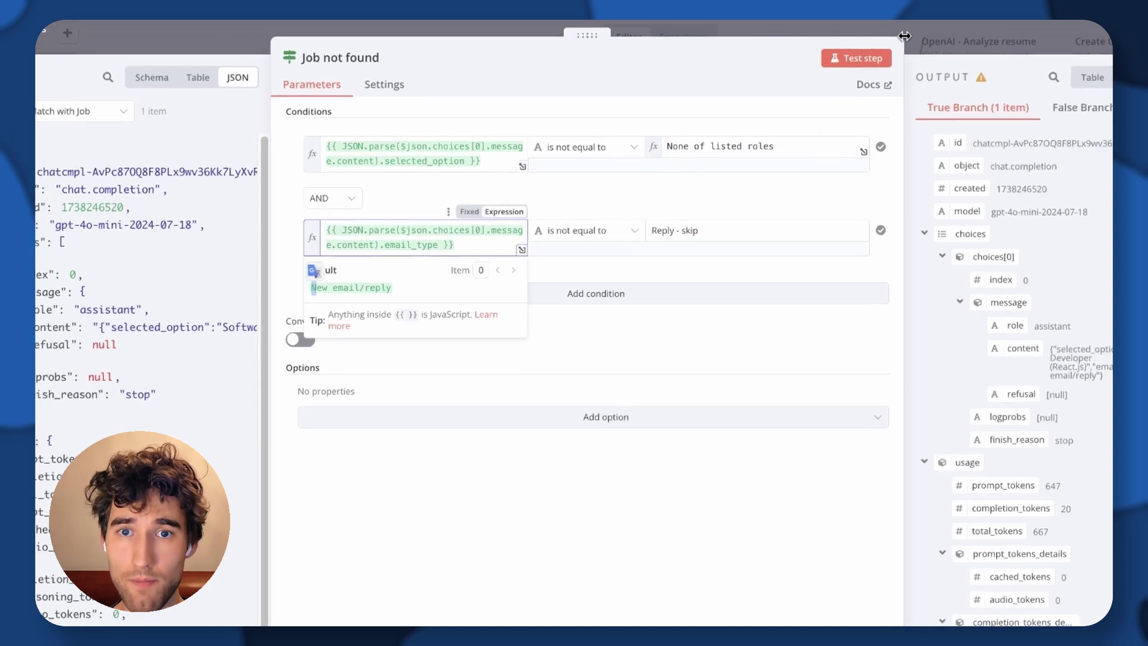
drag(617, 106, 551, 98)
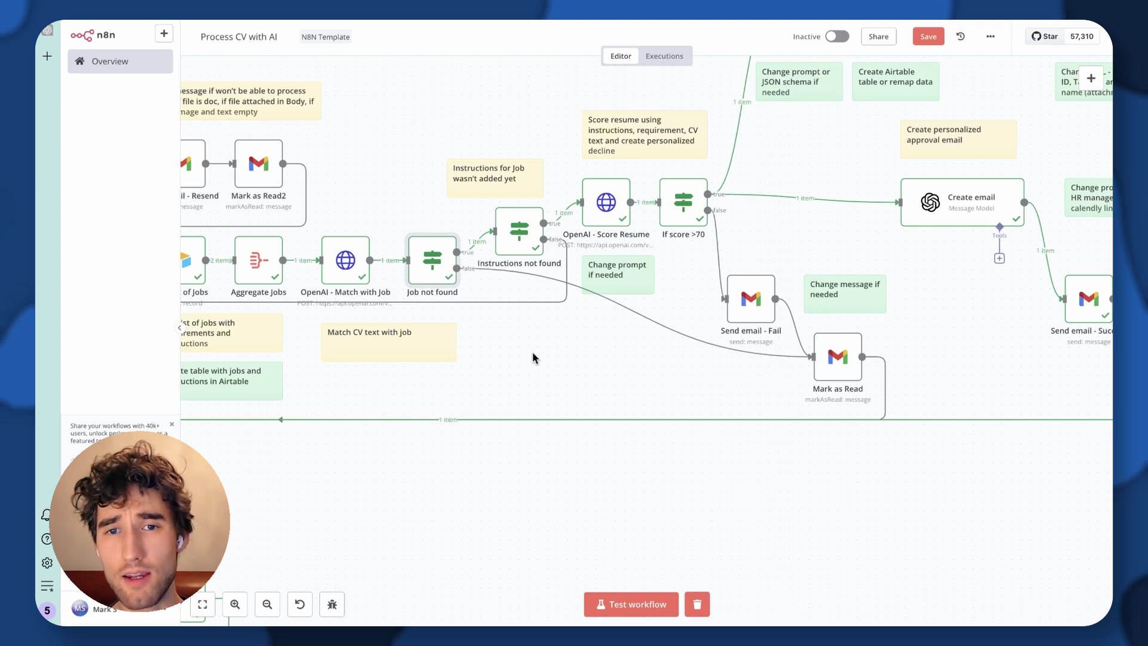
drag(587, 352, 575, 357)
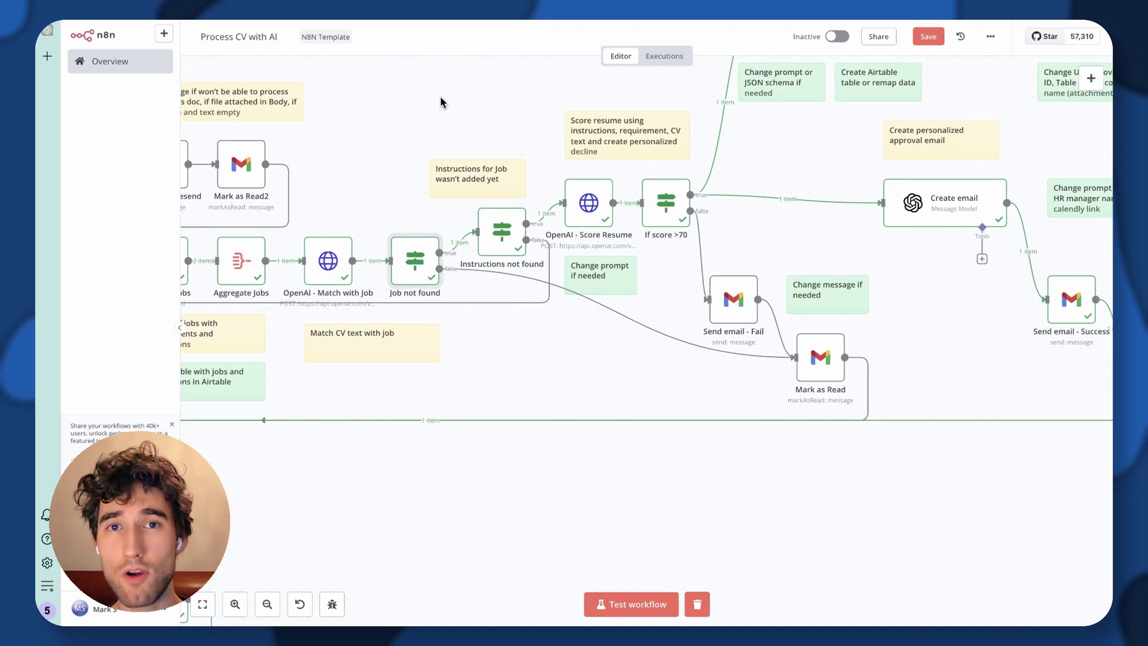
drag(380, 117, 658, 141)
scroll(657, 141, down, 5)
scroll(722, 131, up, 1)
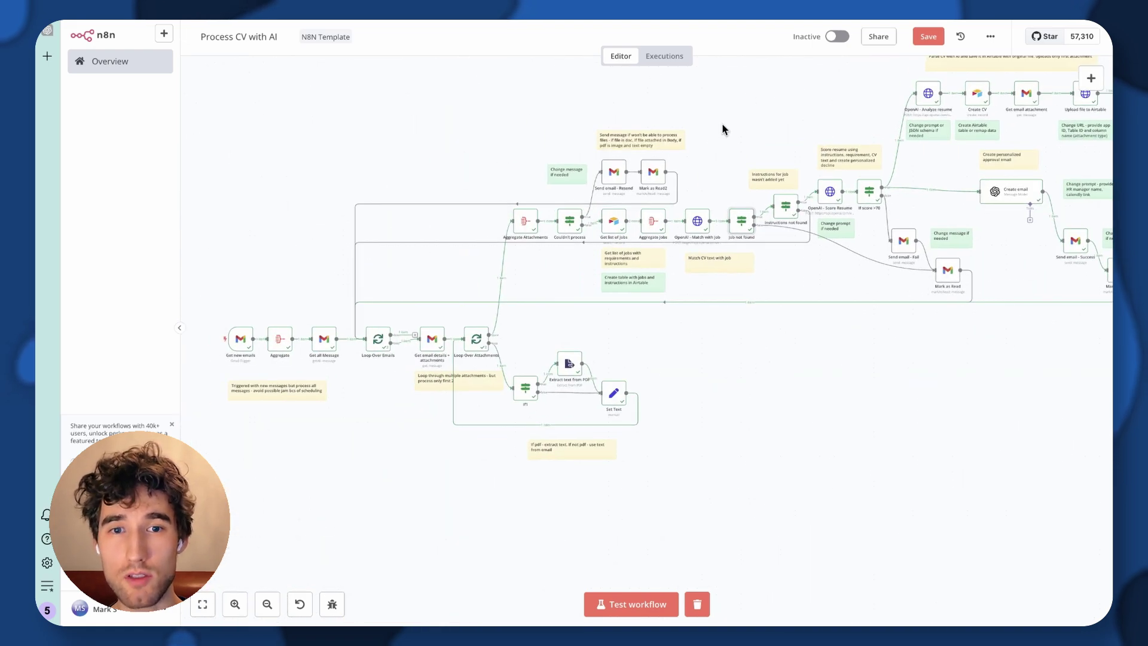
drag(722, 123, 527, 148)
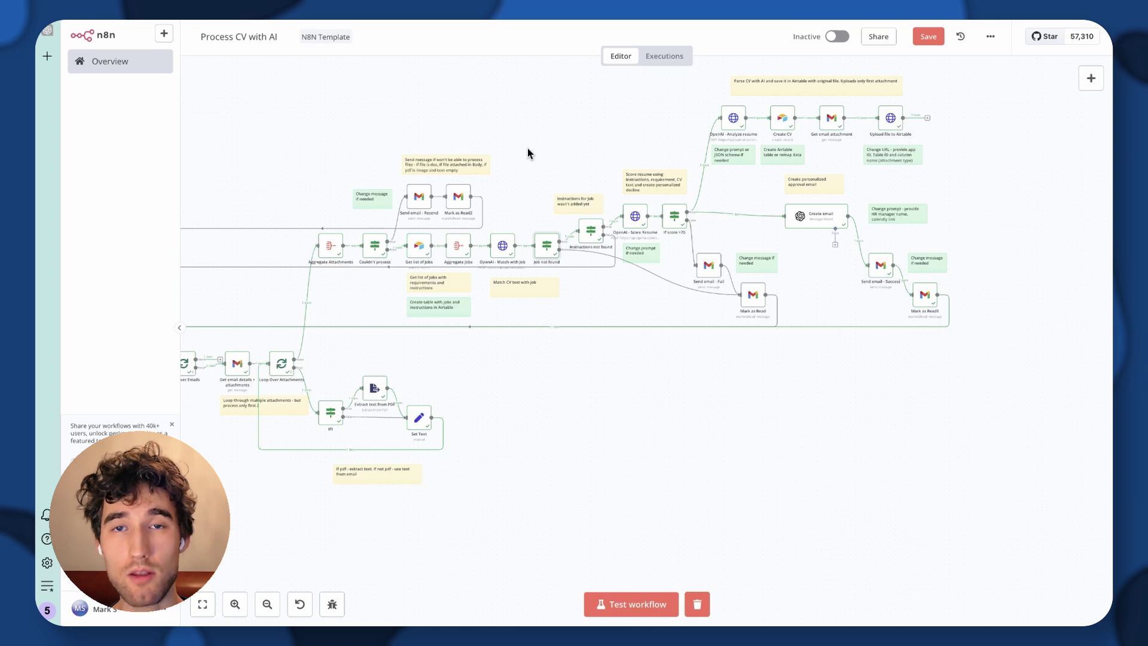
scroll(675, 134, up, 3)
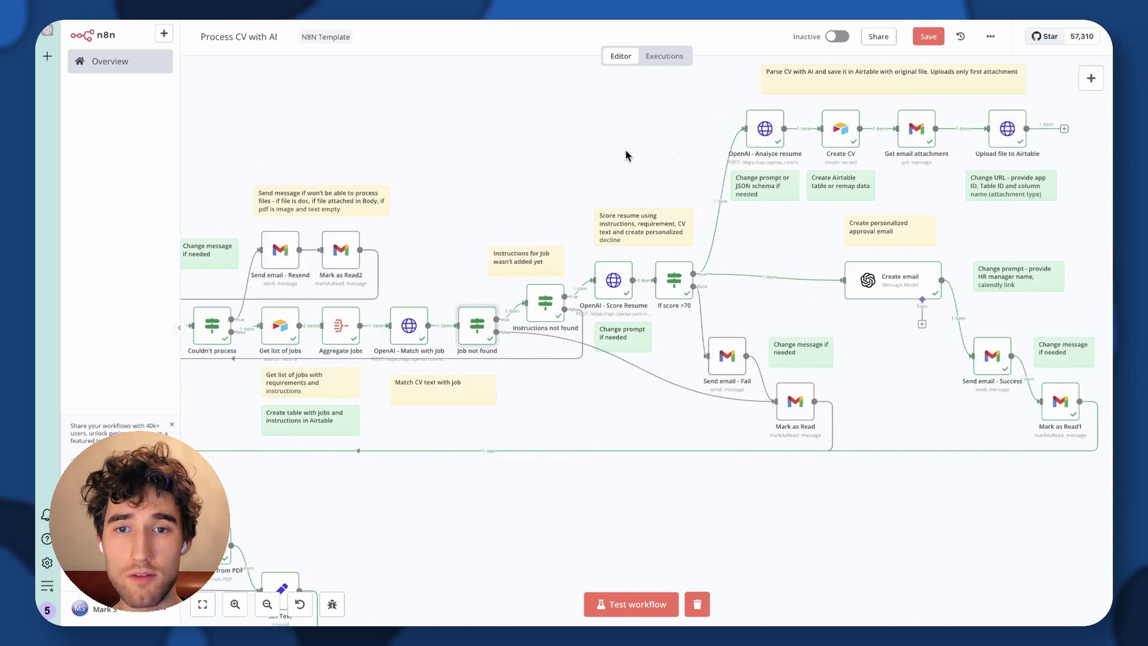
scroll(626, 148, up, 3)
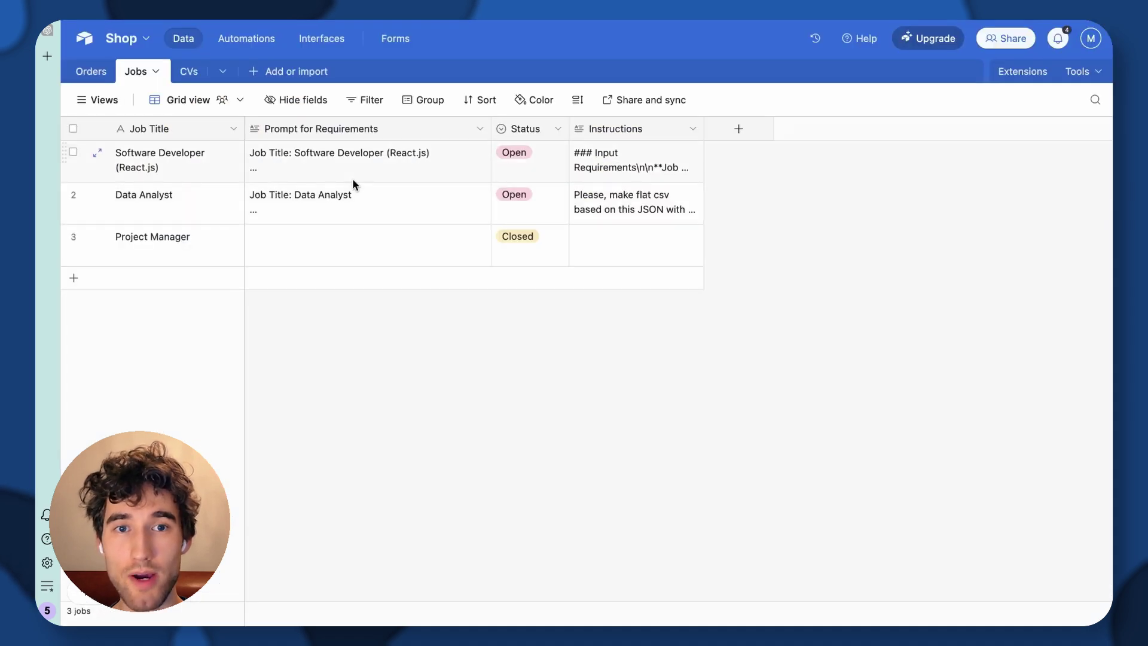
Review the Software Developer job's expanded requirements prompt in the Jobs table
double_click(353, 177)
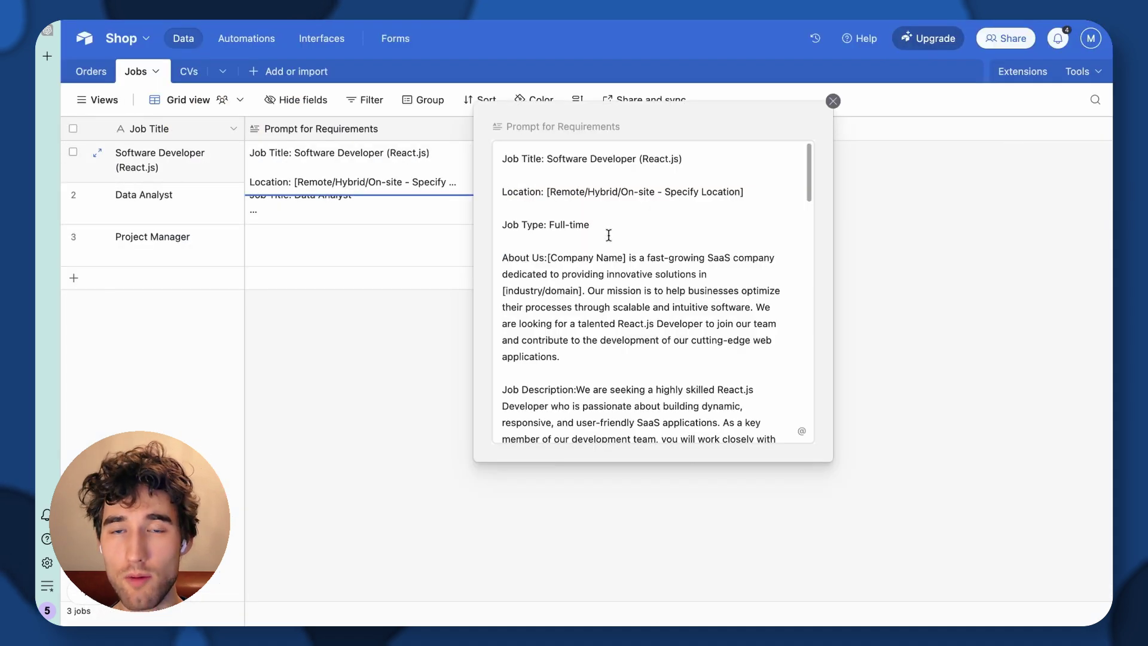
scroll(539, 189, down, 20)
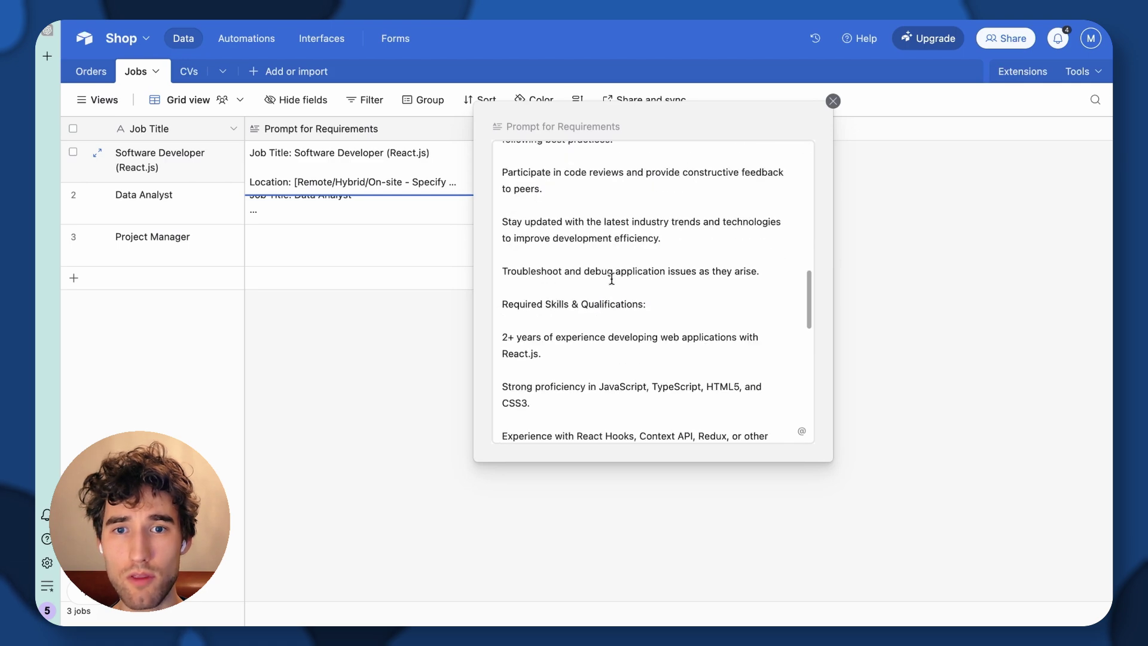
scroll(669, 241, up, 20)
click(613, 287)
scroll(625, 281, down, 5)
scroll(625, 281, down, 10)
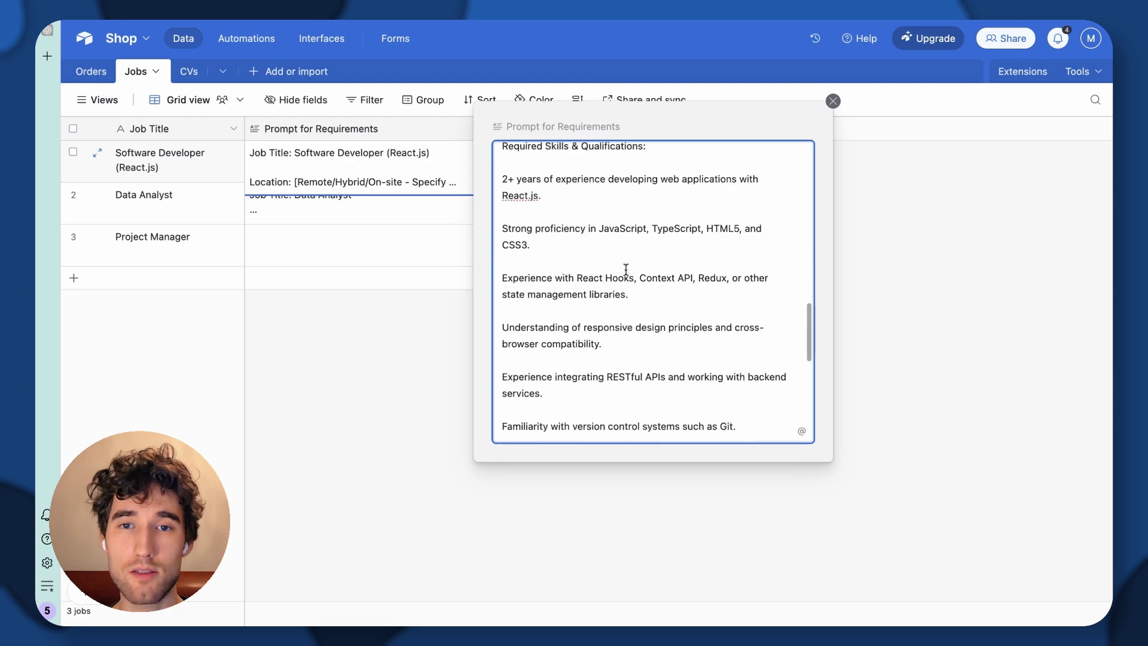
scroll(684, 217, up, 15)
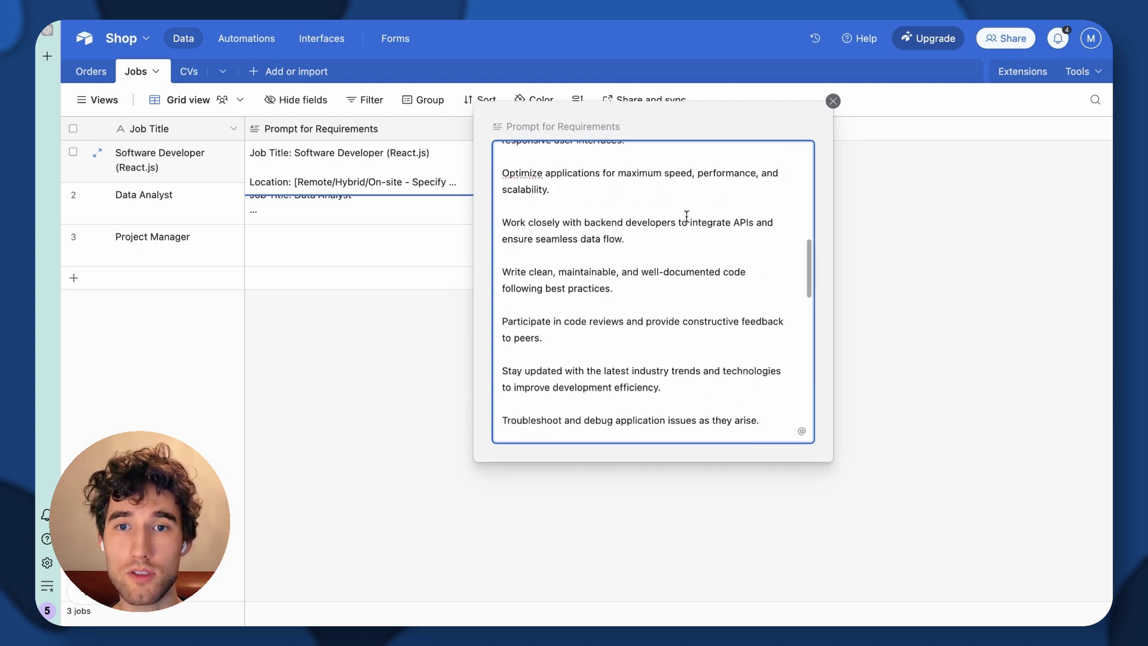
click(910, 193)
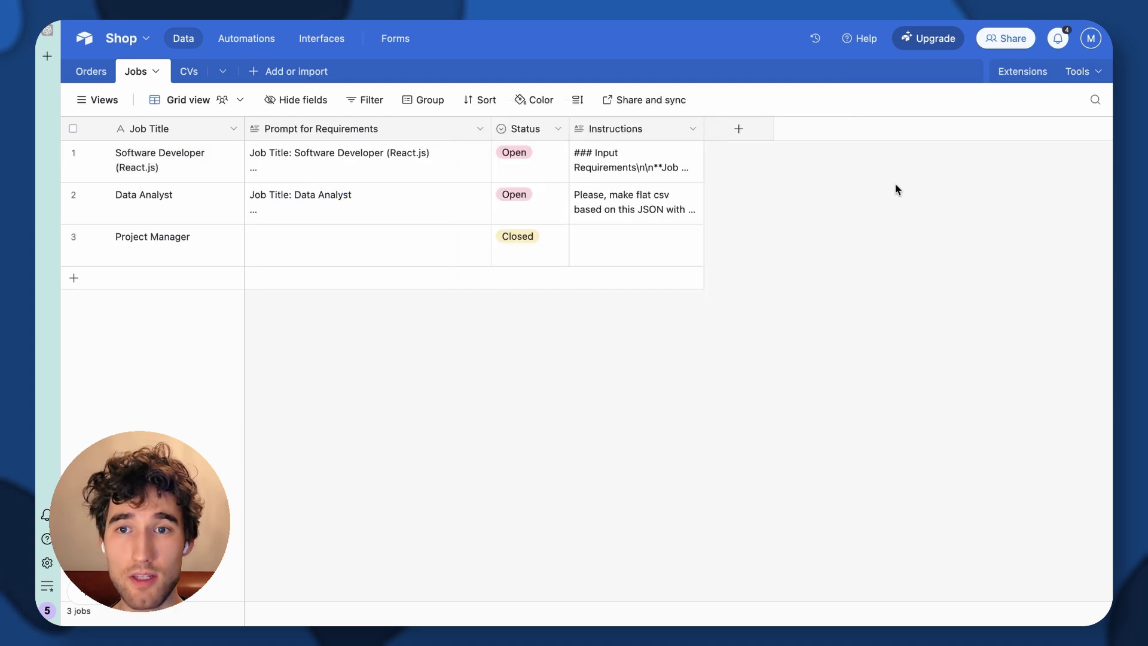
Read through the Software Developer instructions, marking the Assign Weights section
double_click(613, 160)
click(693, 151)
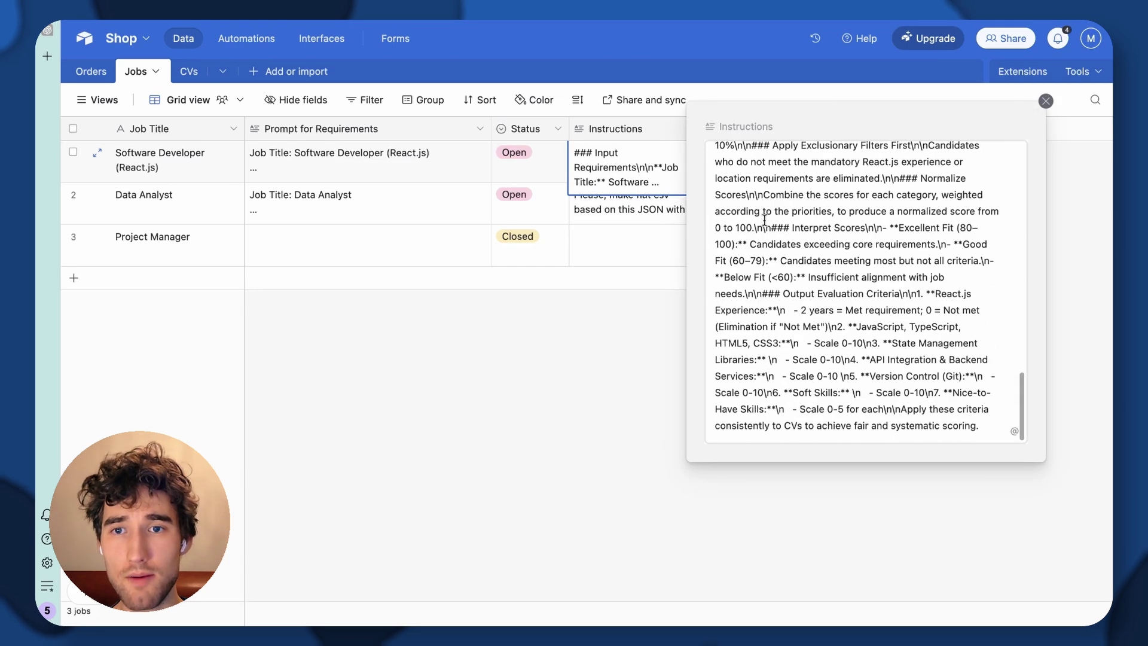
scroll(765, 219, up, 15)
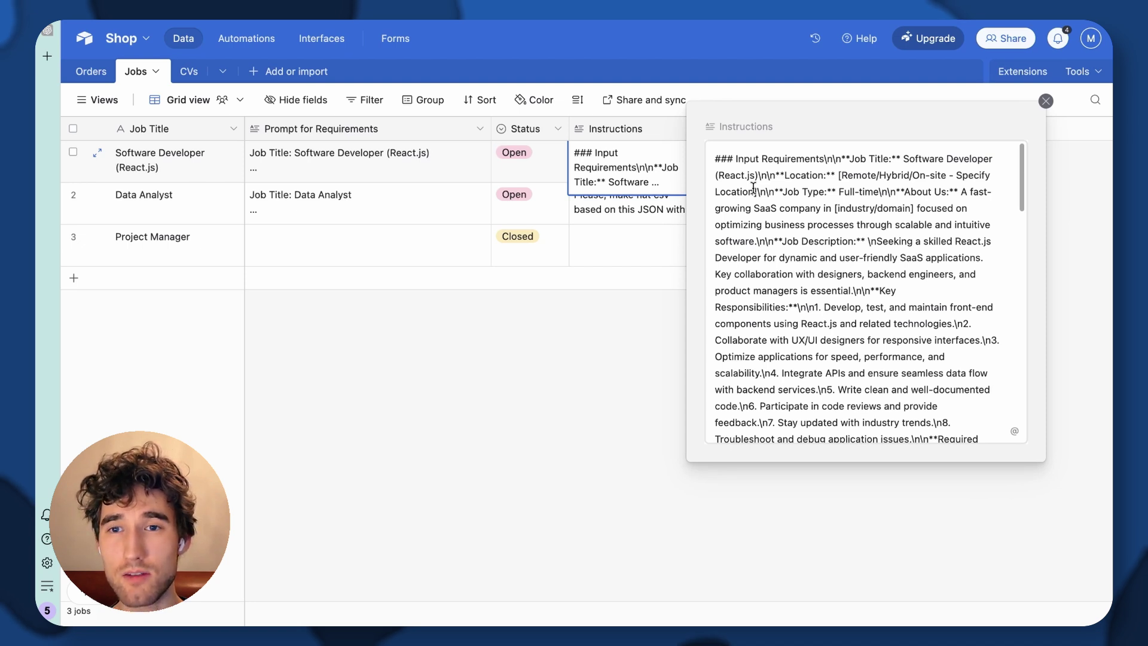
scroll(753, 187, down, 15)
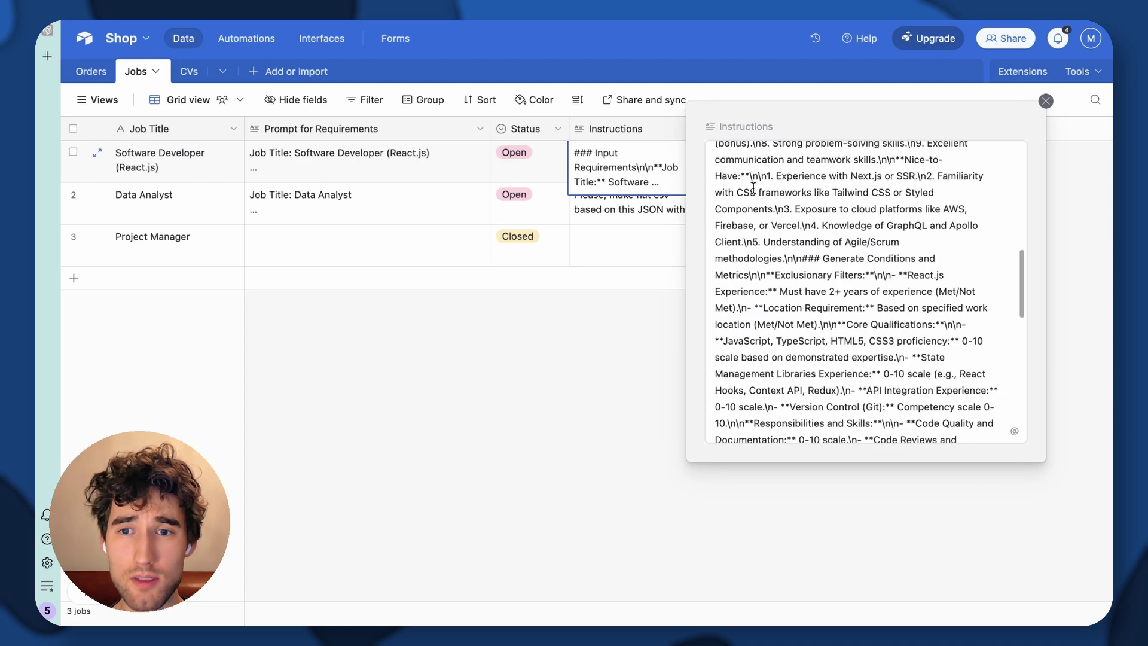
drag(783, 273, 923, 273)
click(798, 287)
drag(775, 306, 756, 306)
drag(839, 332, 940, 374)
scroll(868, 335, down, 5)
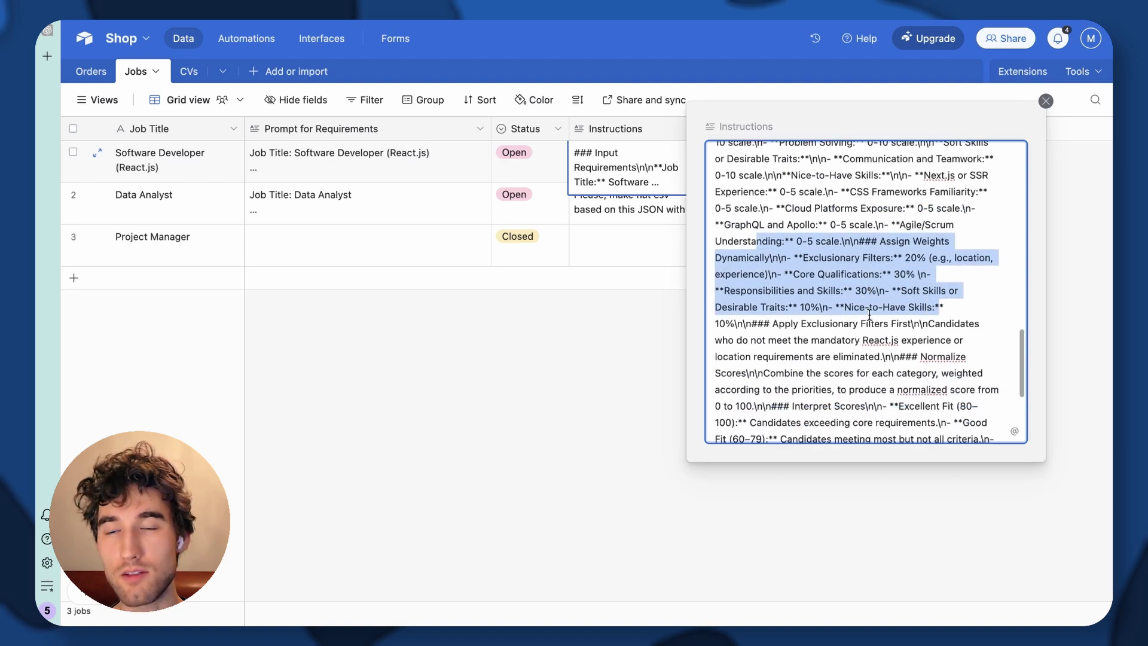
click(554, 318)
Replace the Data Analyst job's Instructions with the pasted scoring rubric and review it
click(680, 209)
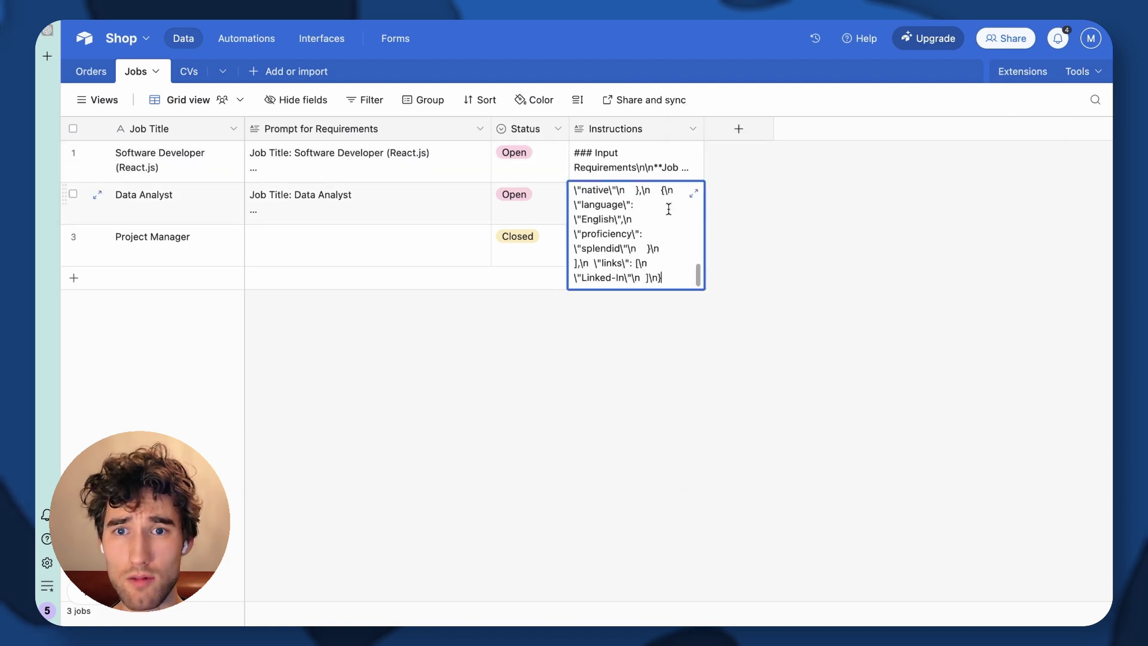
click(694, 197)
scroll(824, 241, down, 15)
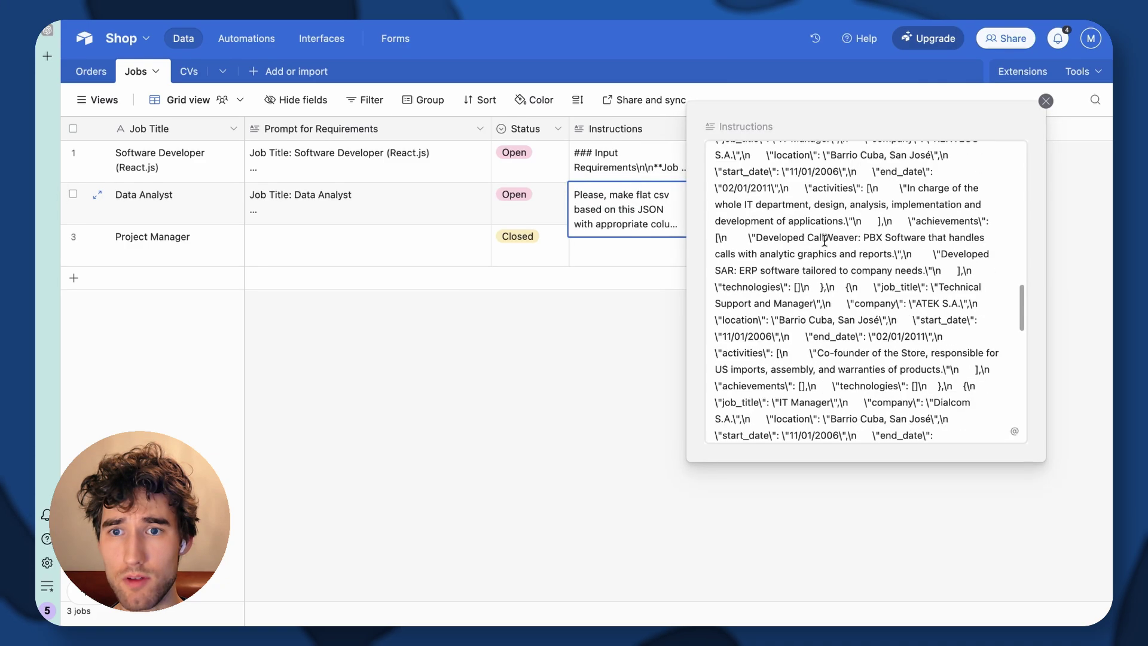
scroll(790, 343, up, 15)
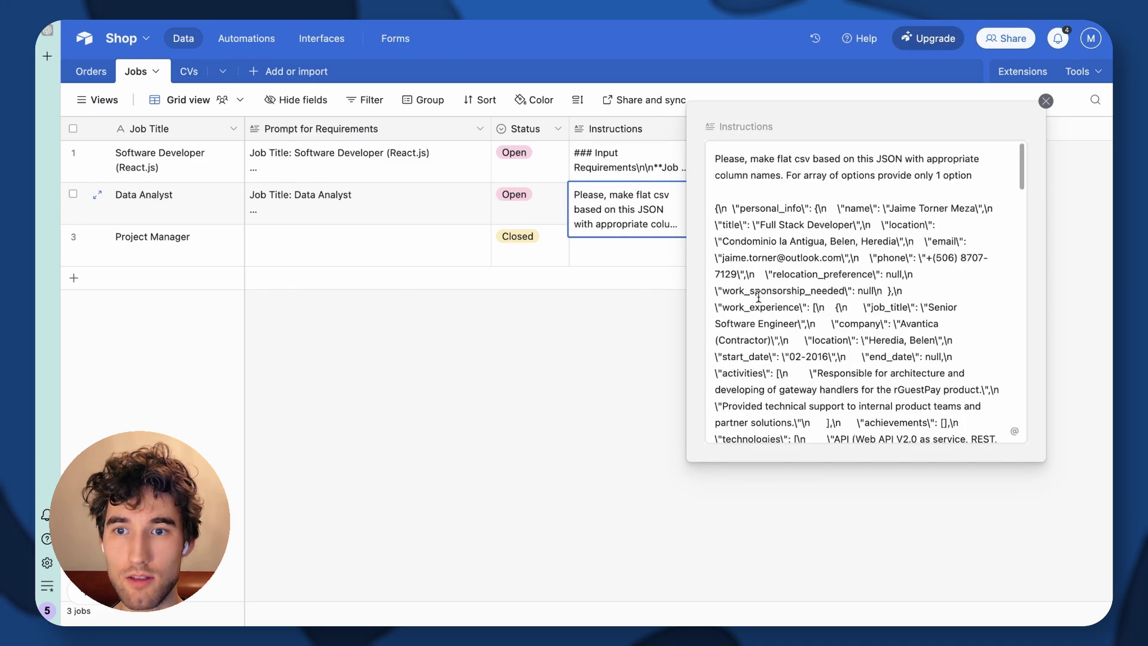
click(556, 374)
key(ctrl+v)
click(692, 194)
scroll(882, 192, down, 10)
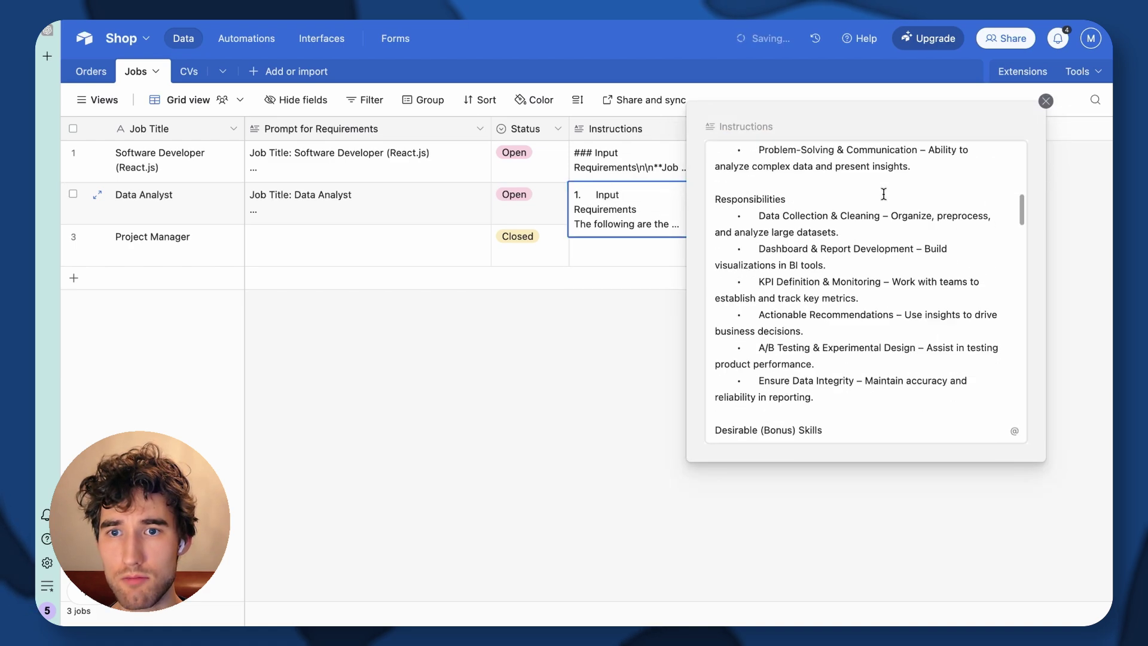
scroll(915, 325, down, 15)
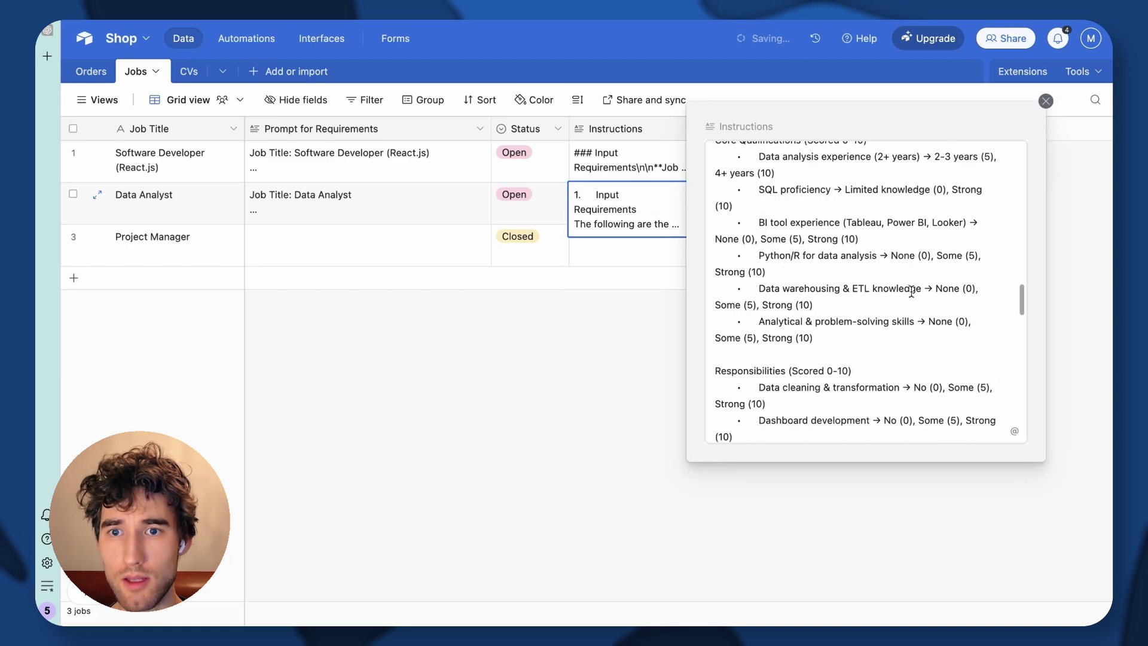
scroll(815, 263, down, 5)
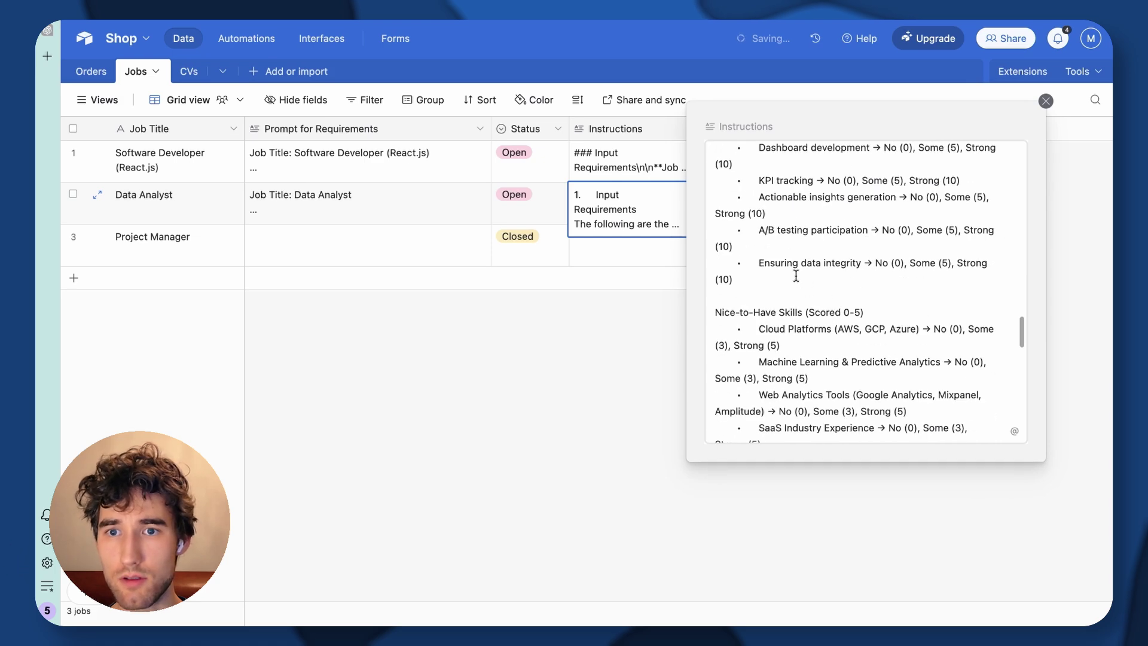
click(607, 389)
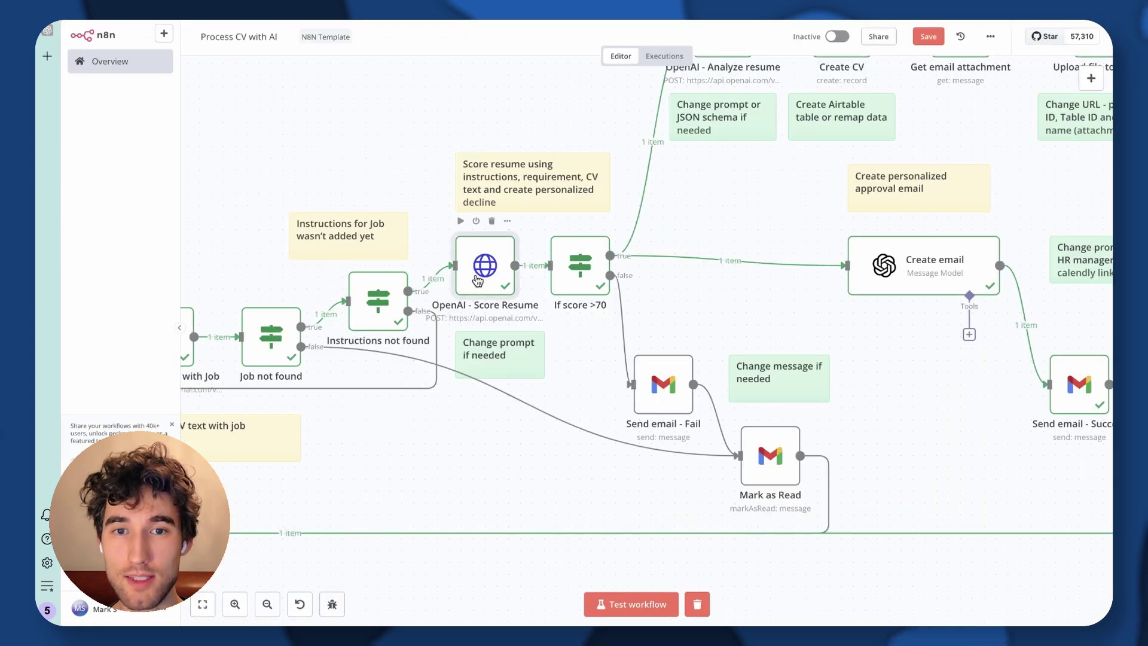
double_click(477, 281)
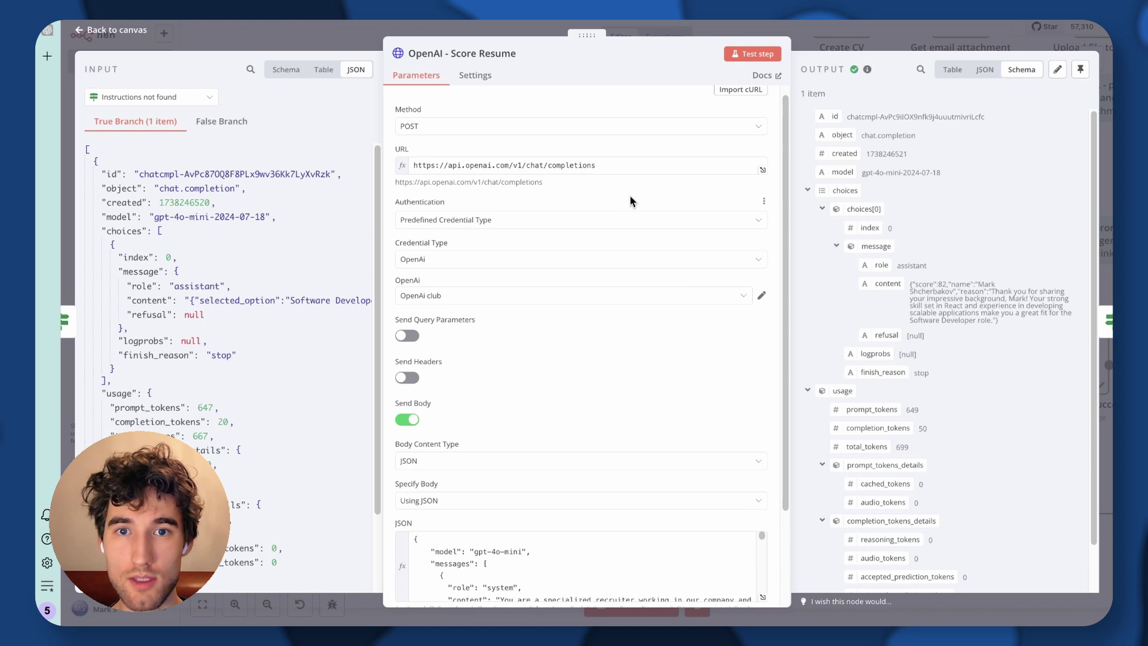
scroll(629, 195, down, 3)
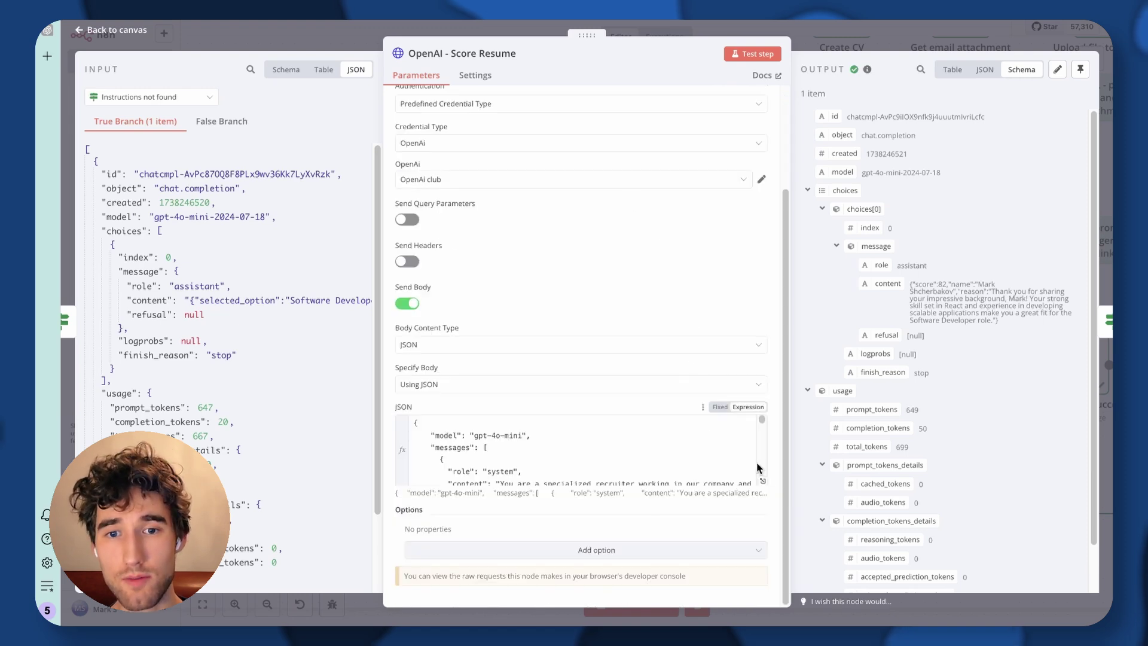
click(762, 484)
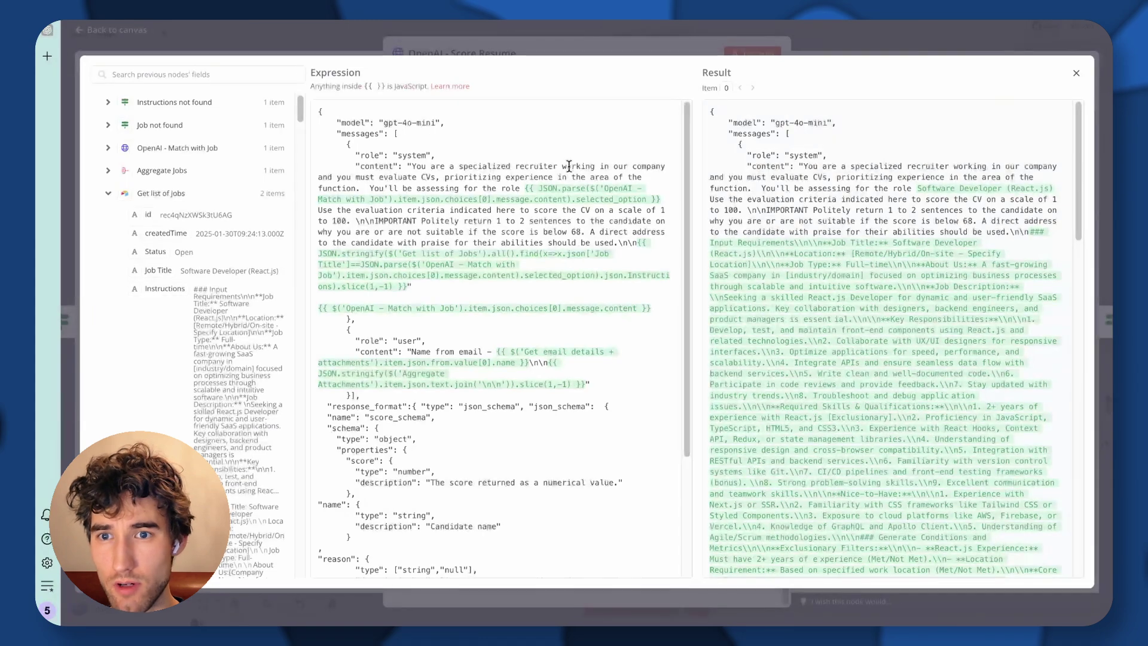
scroll(538, 161, down, 1)
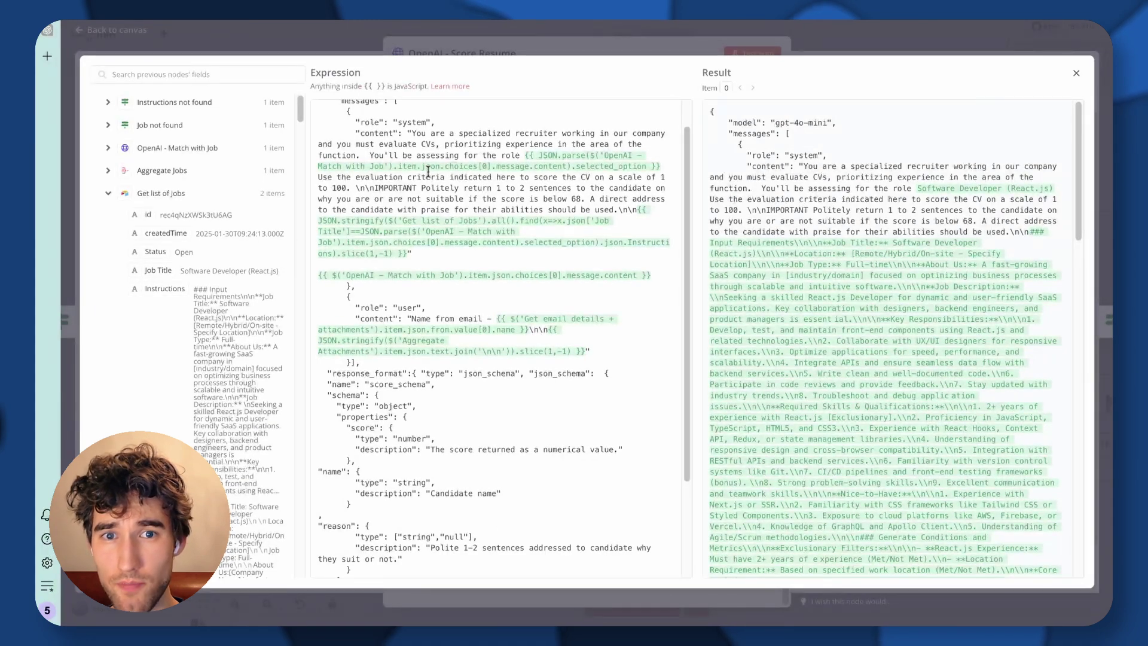
scroll(779, 231, down, 4)
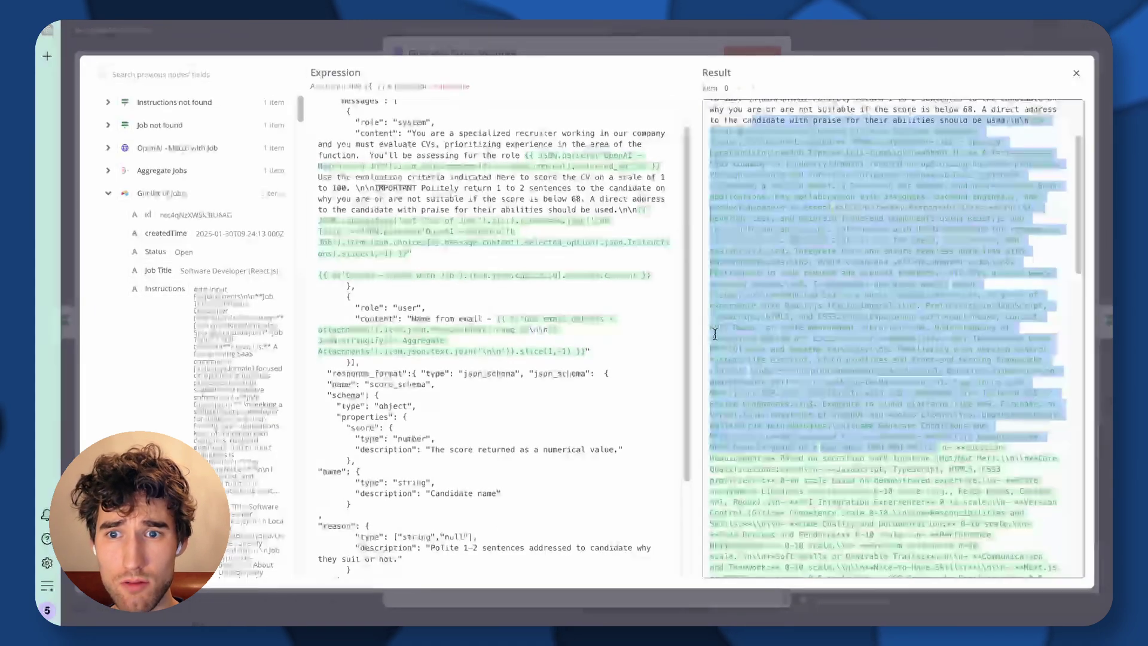
scroll(776, 201, down, 10)
scroll(562, 221, down, 2)
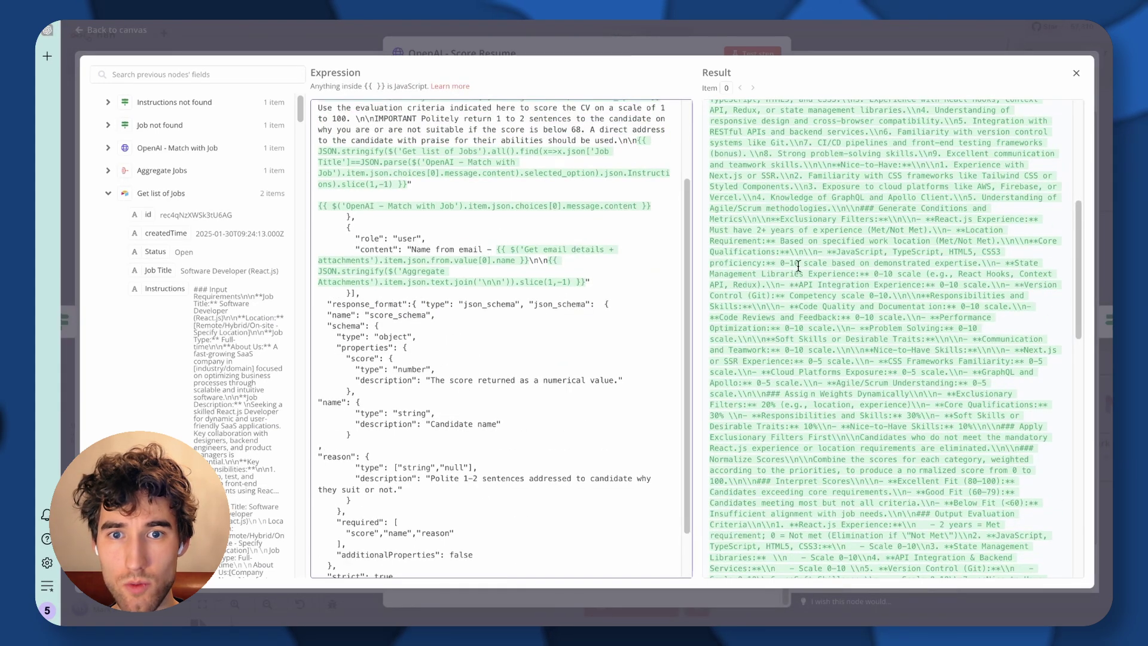
scroll(801, 263, down, 12)
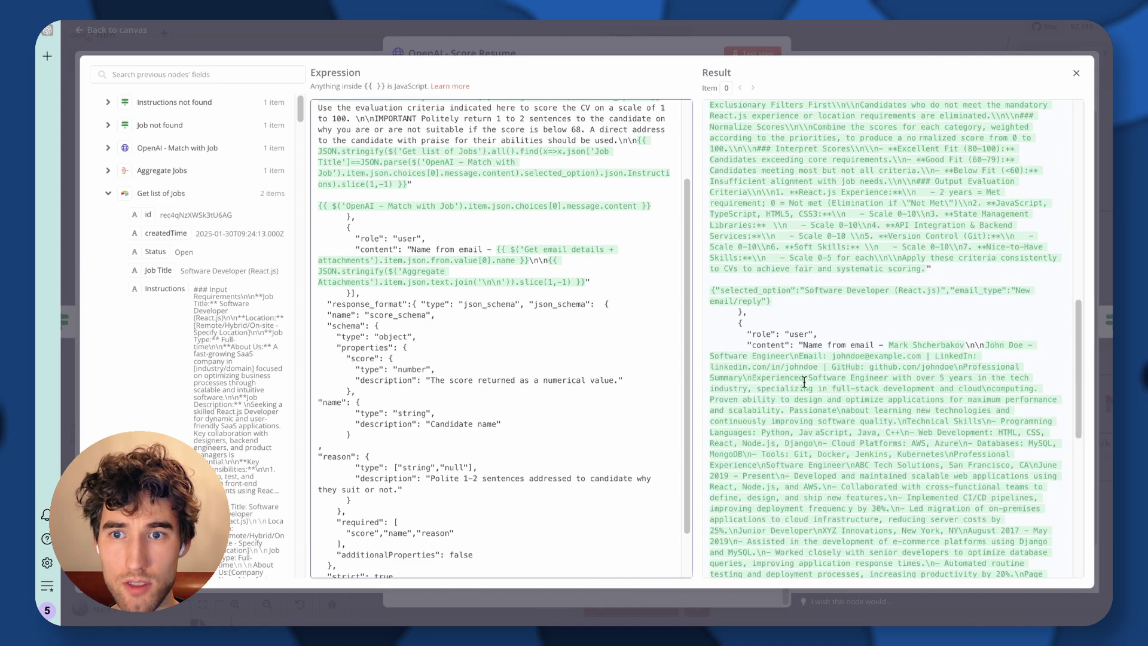
scroll(802, 264, down, 10)
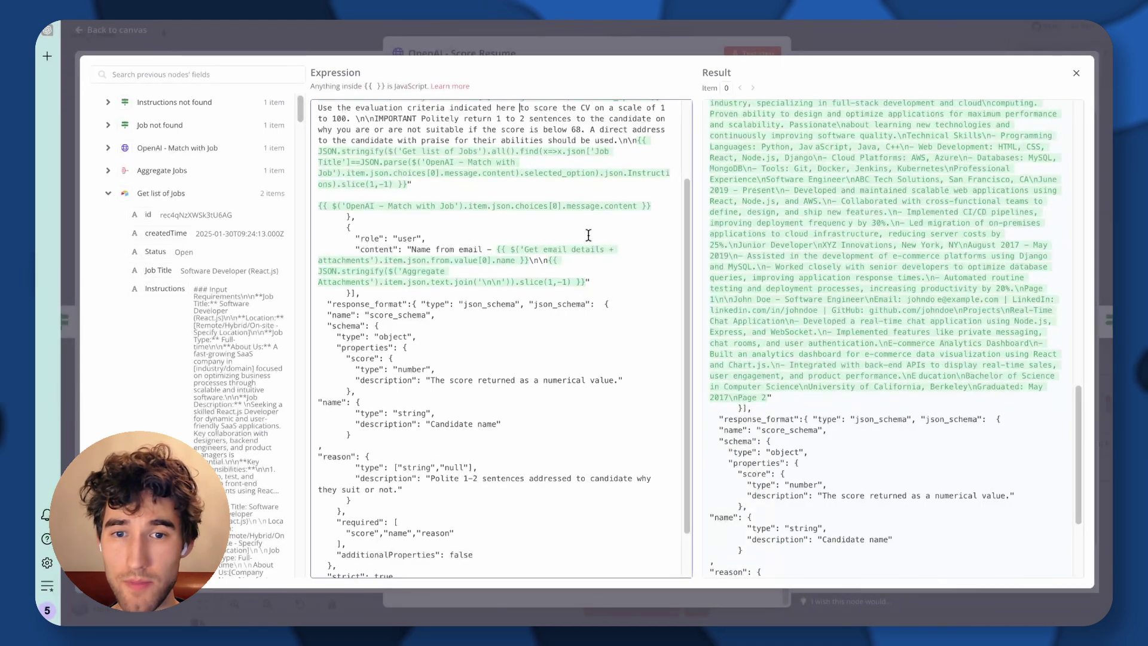
scroll(588, 235, down, 2)
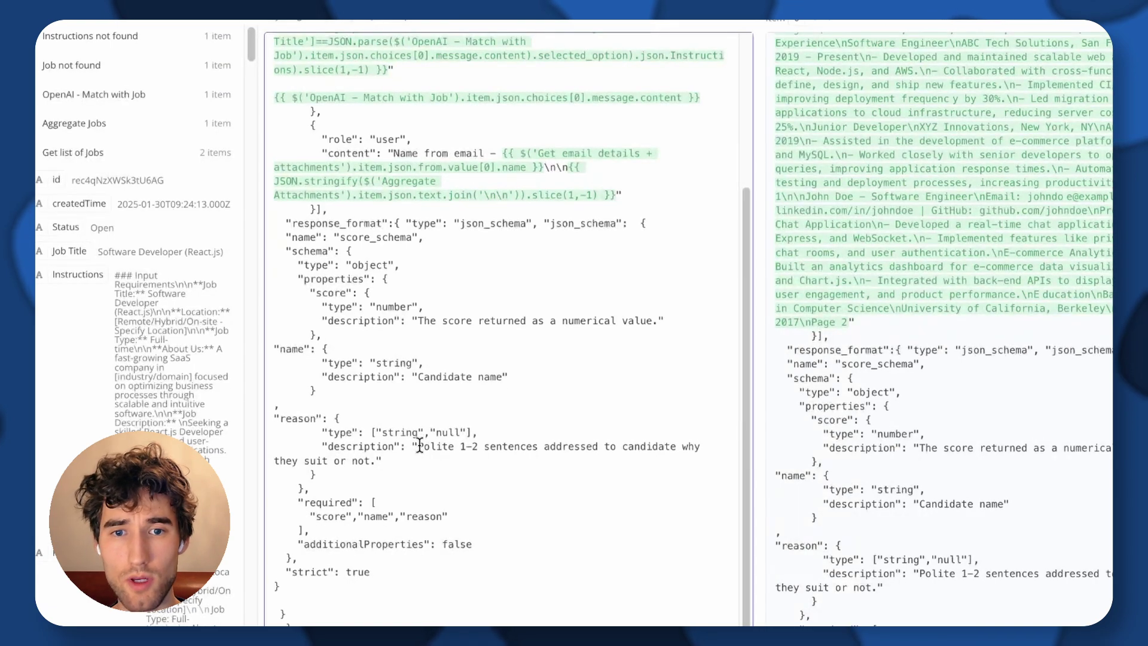
drag(418, 447, 383, 461)
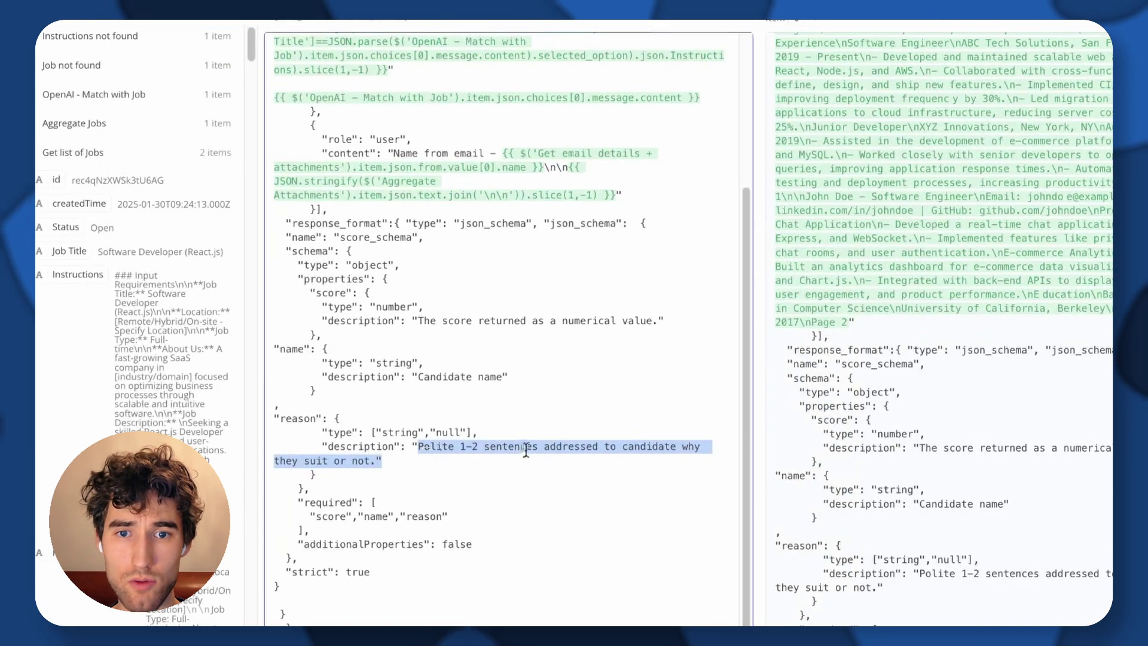
click(420, 440)
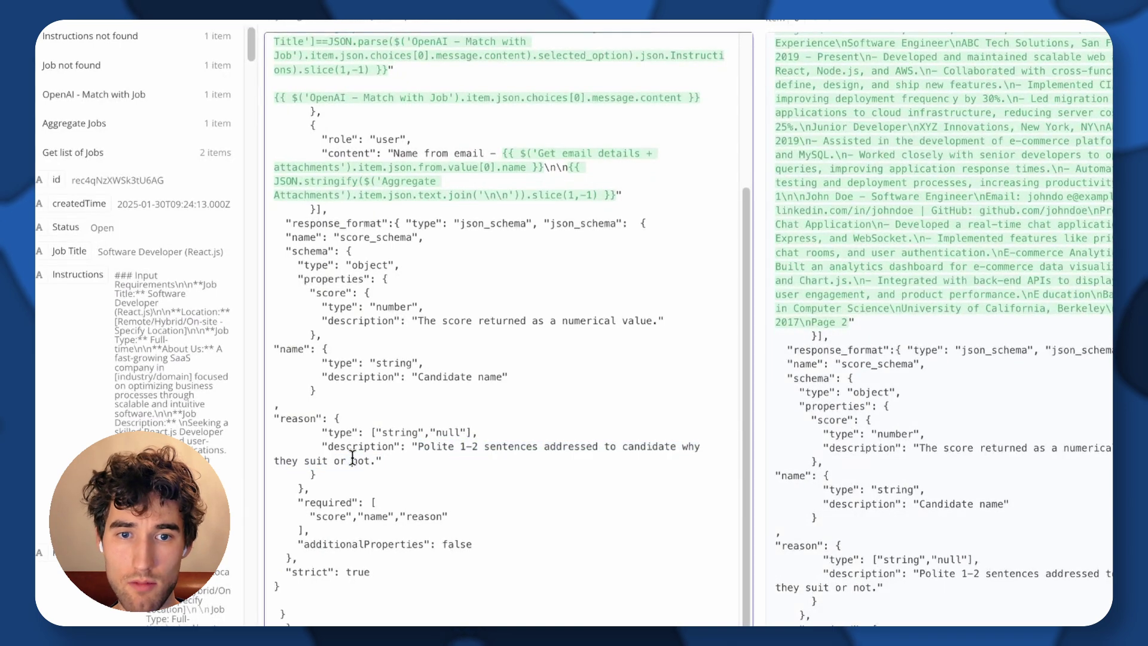
drag(474, 432, 322, 431)
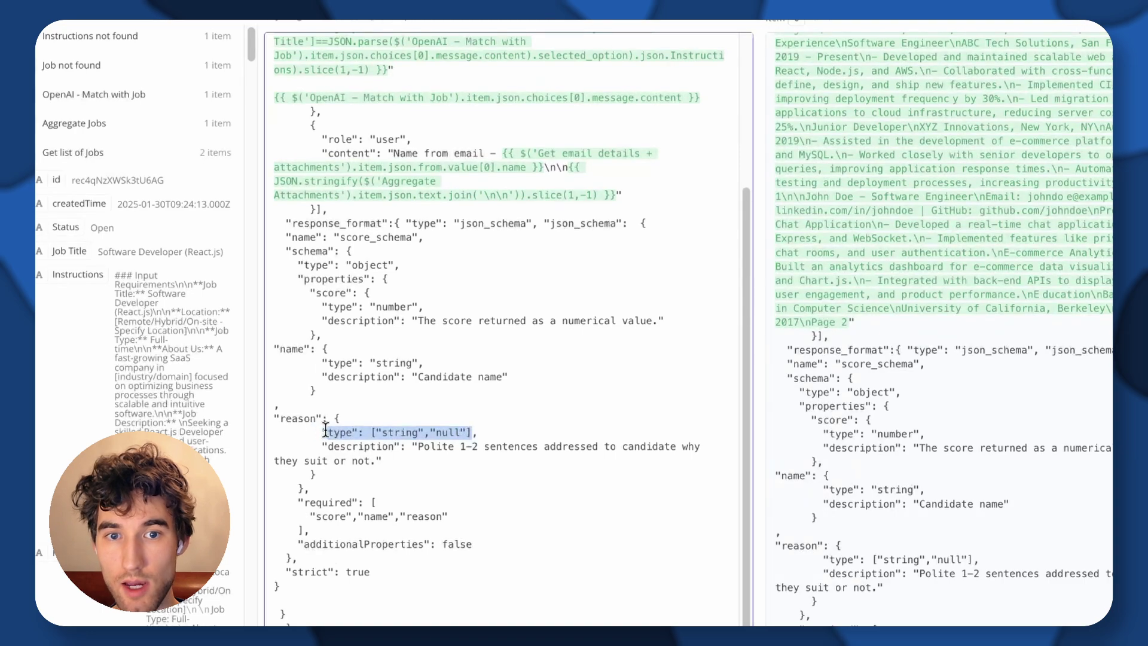
scroll(574, 375, up, 4)
scroll(431, 462, down, 4)
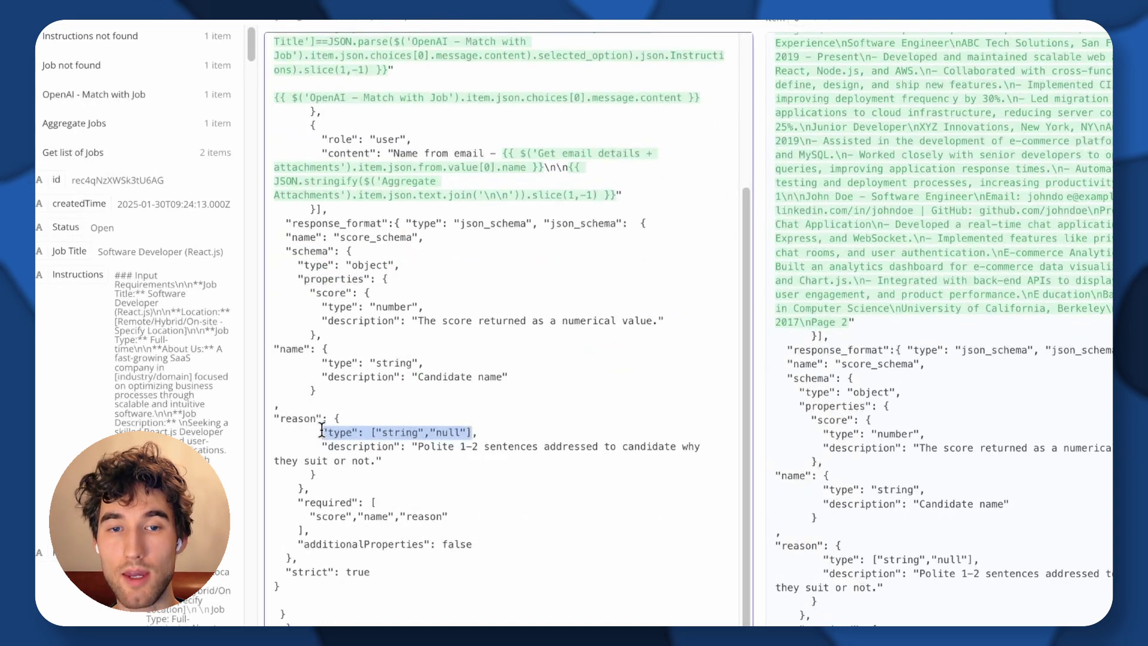
click(323, 431)
drag(332, 420, 335, 475)
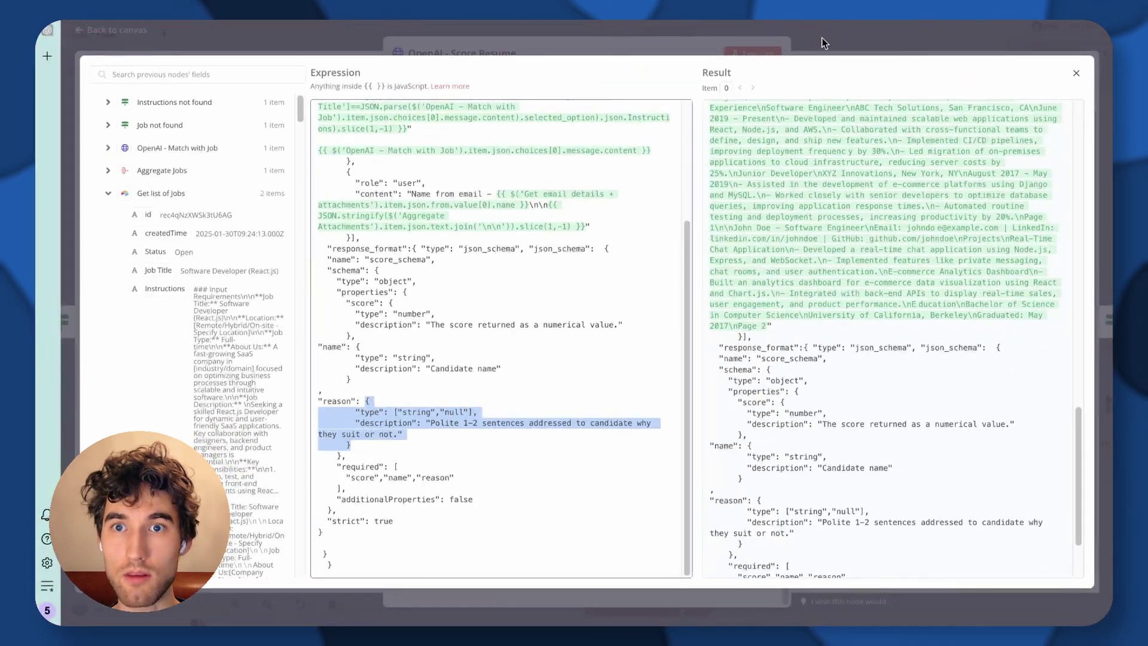
click(823, 43)
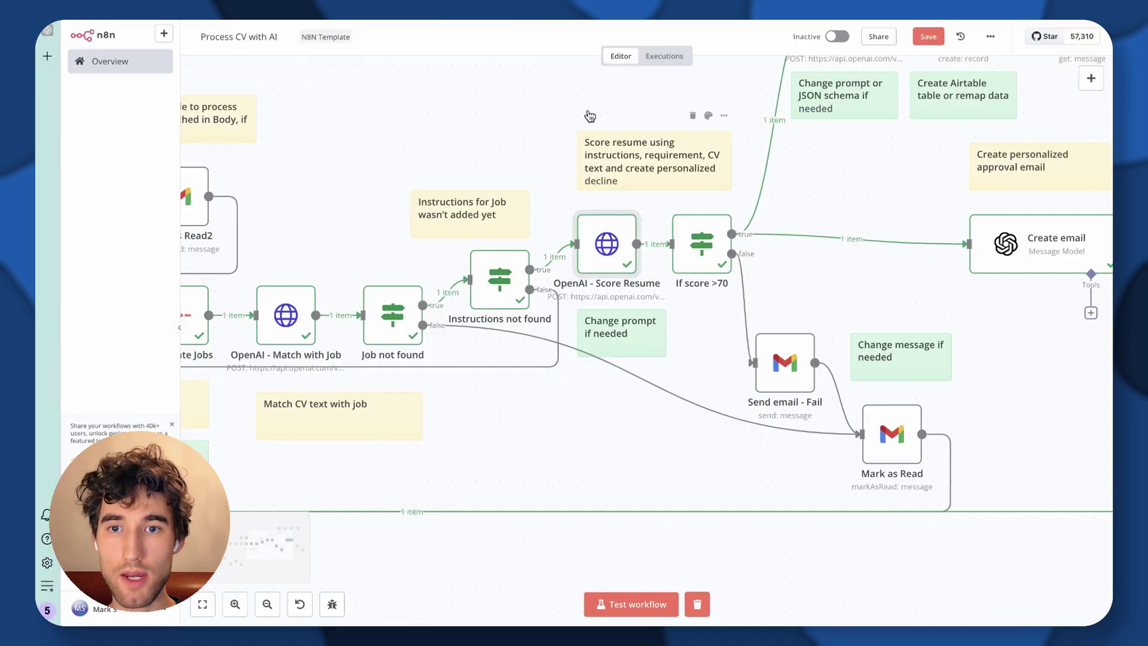
scroll(460, 291, right, 3)
double_click(460, 292)
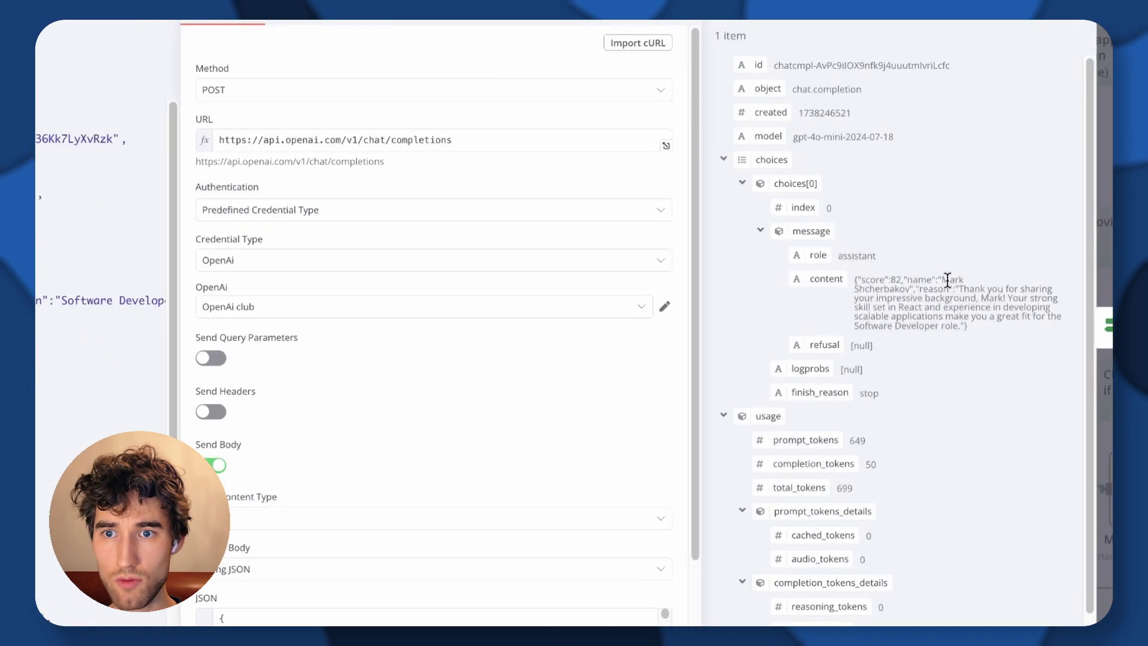
triple_click(964, 302)
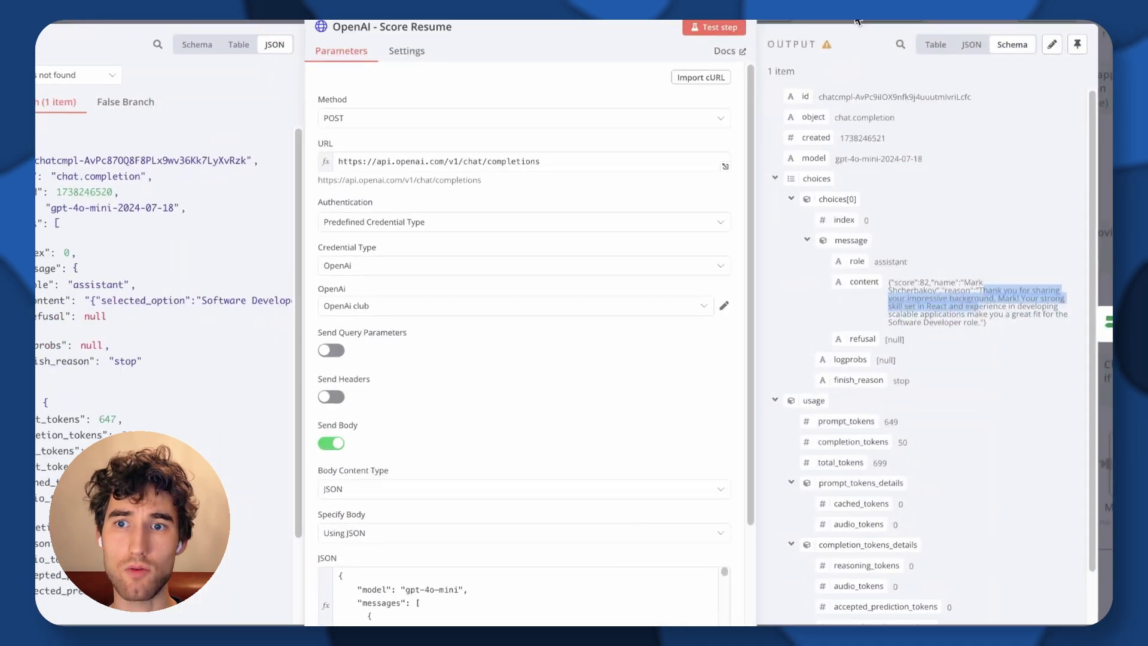
key(Escape)
scroll(660, 210, down, 5)
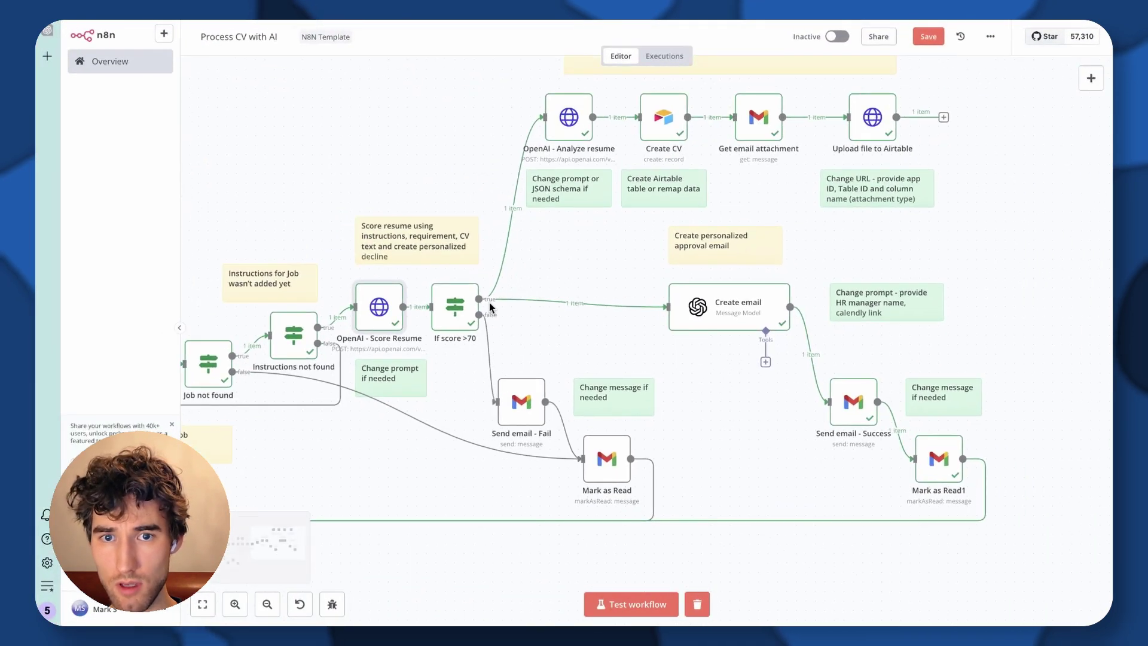
double_click(486, 301)
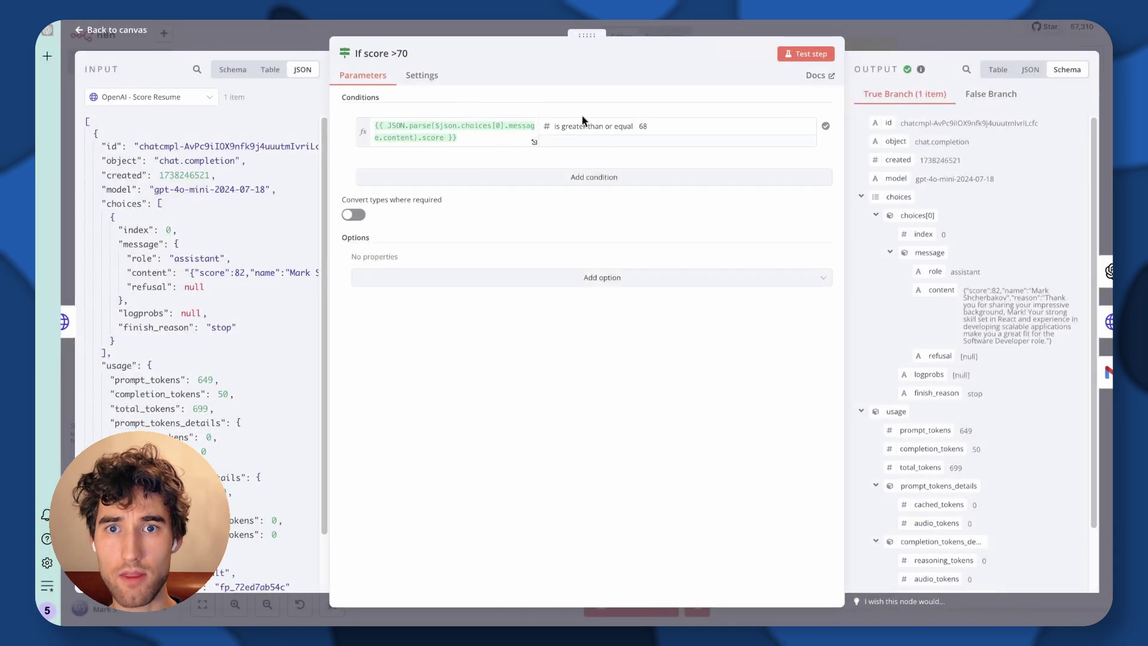
click(454, 133)
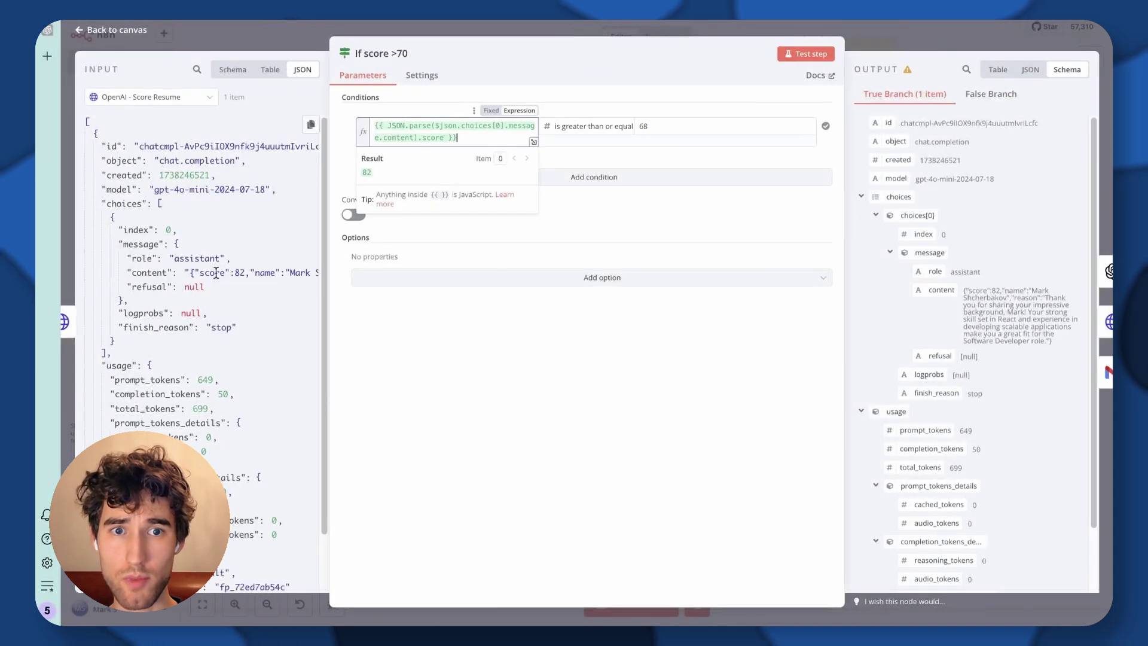
scroll(190, 275, right, 10)
scroll(190, 276, right, 5)
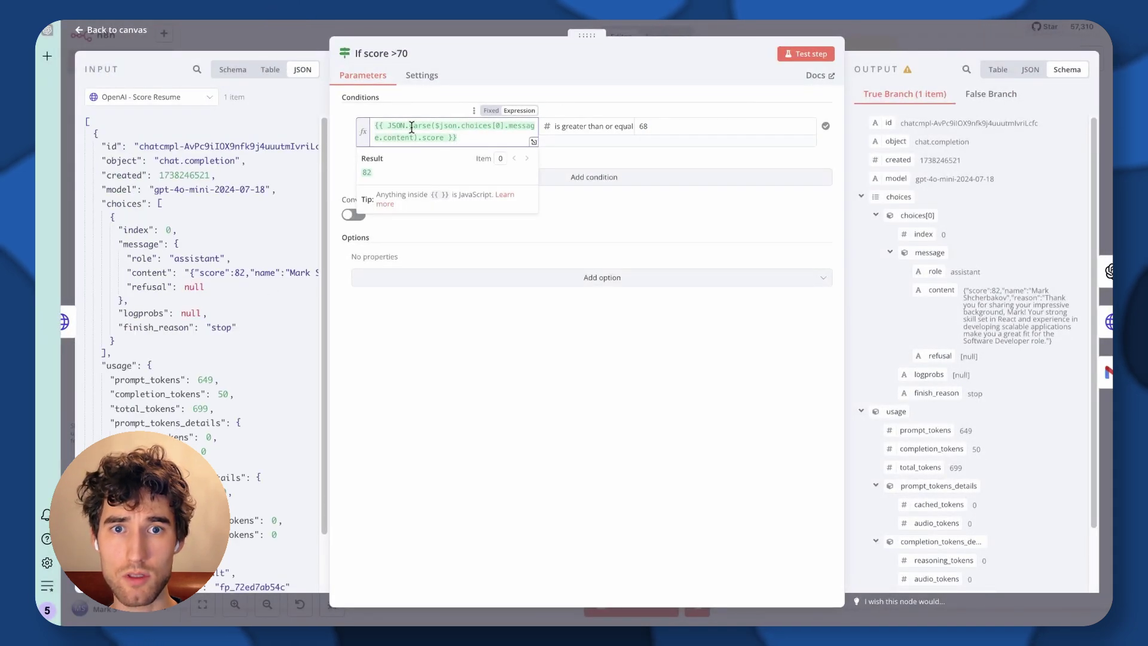
click(426, 138)
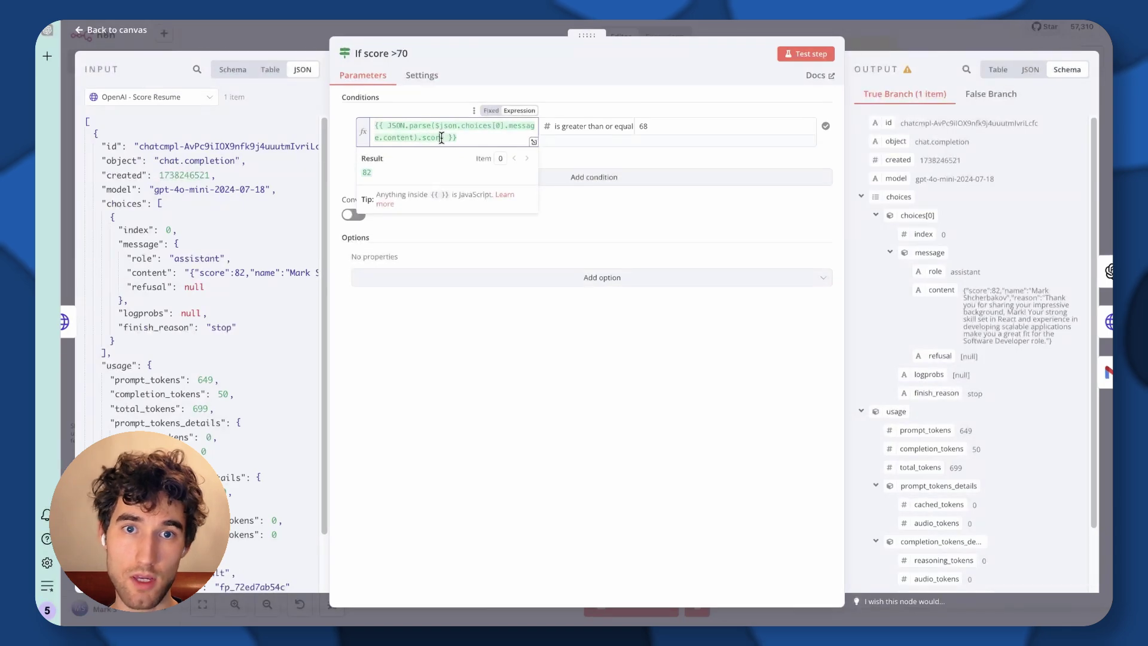
key(Escape)
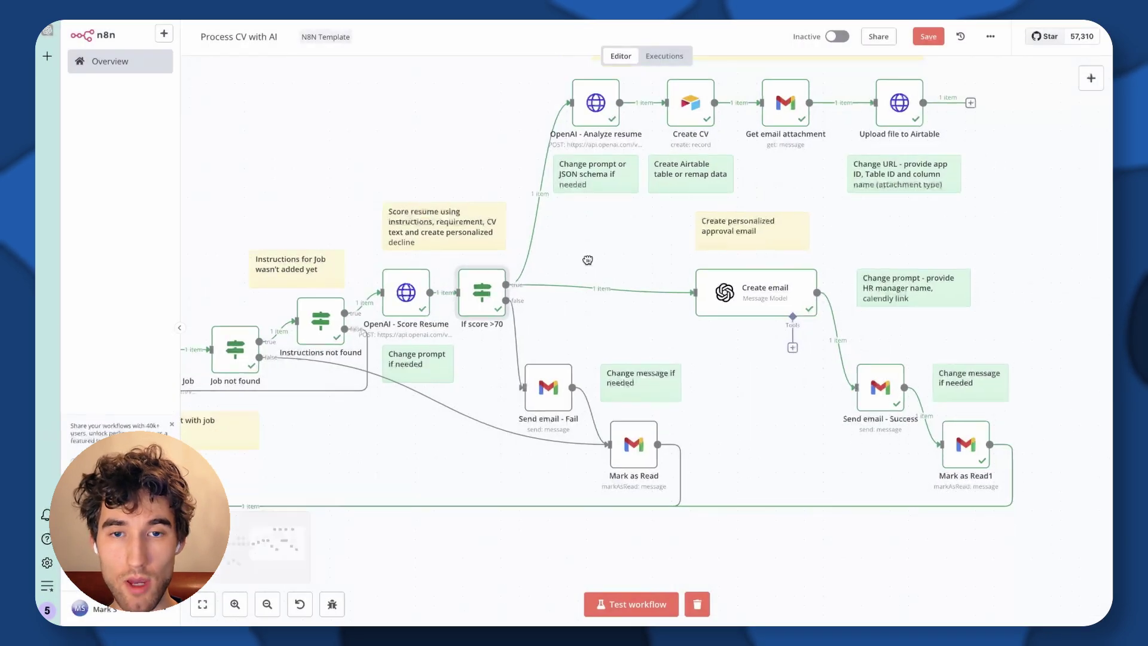
double_click(482, 293)
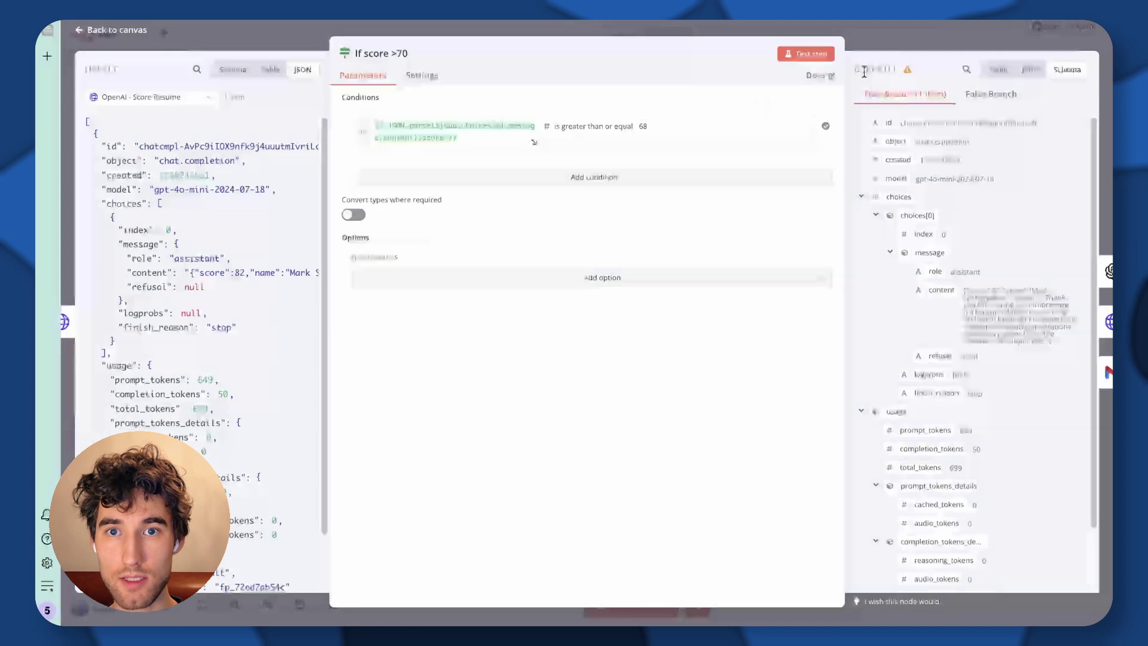
key(Escape)
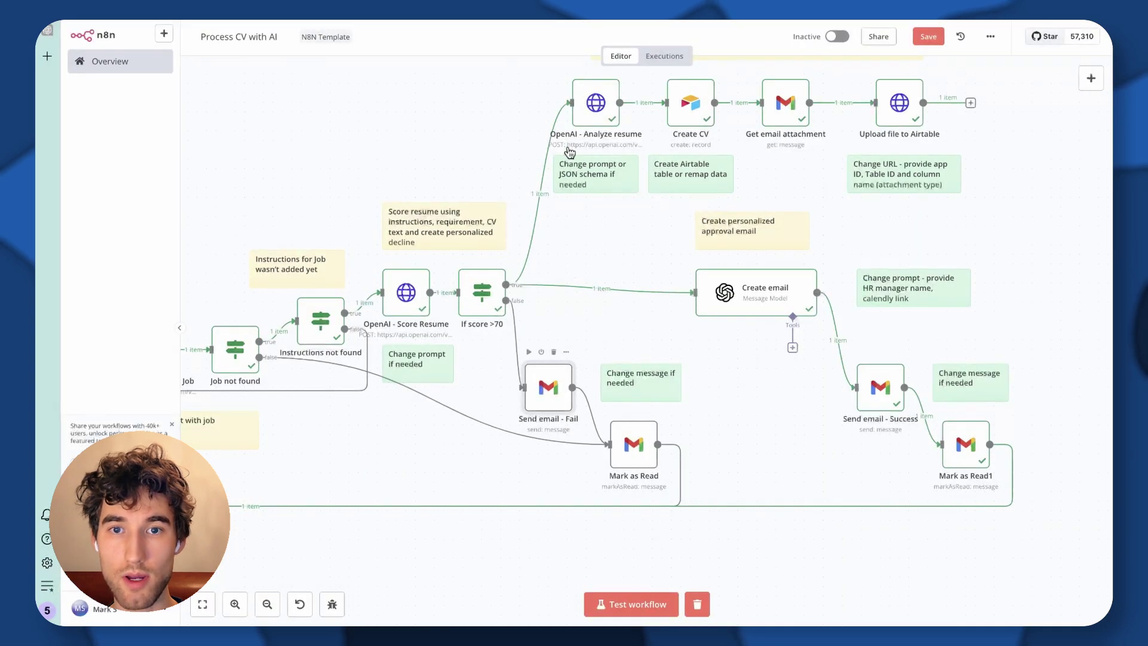
key(Return)
click(476, 285)
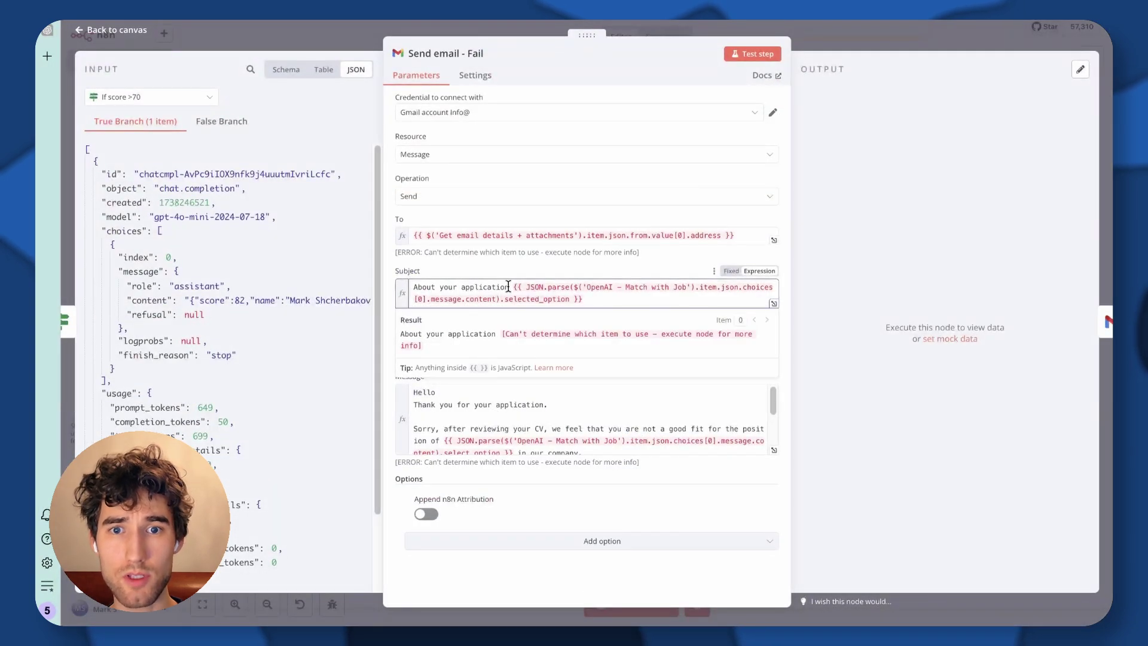
drag(604, 299, 512, 286)
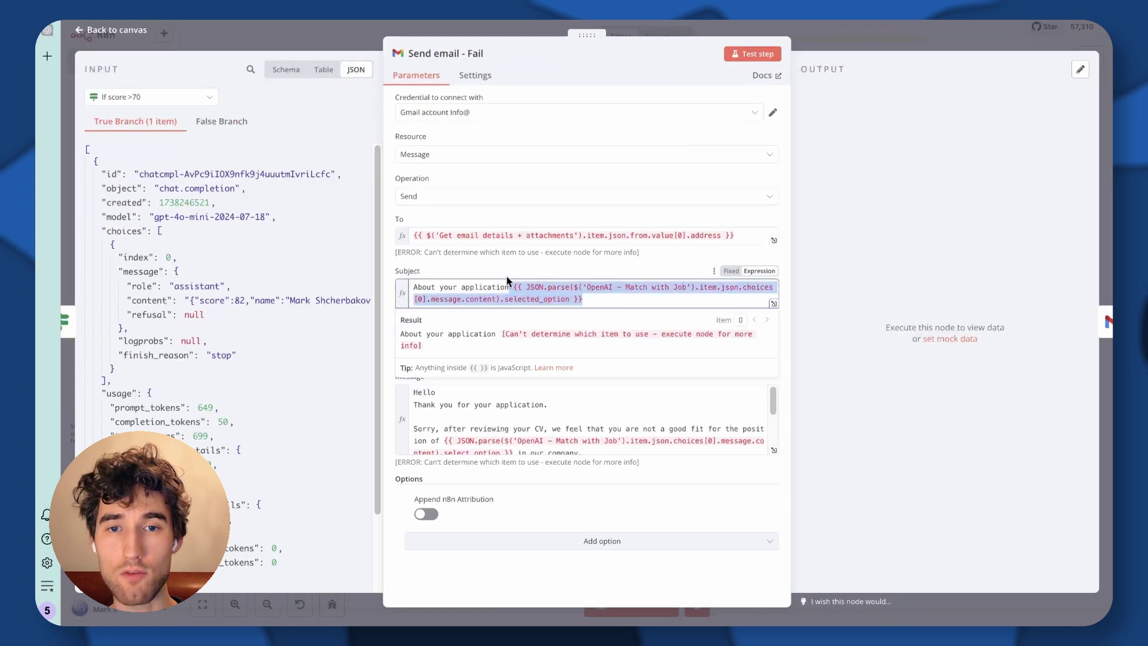
click(538, 320)
scroll(586, 411, down, 3)
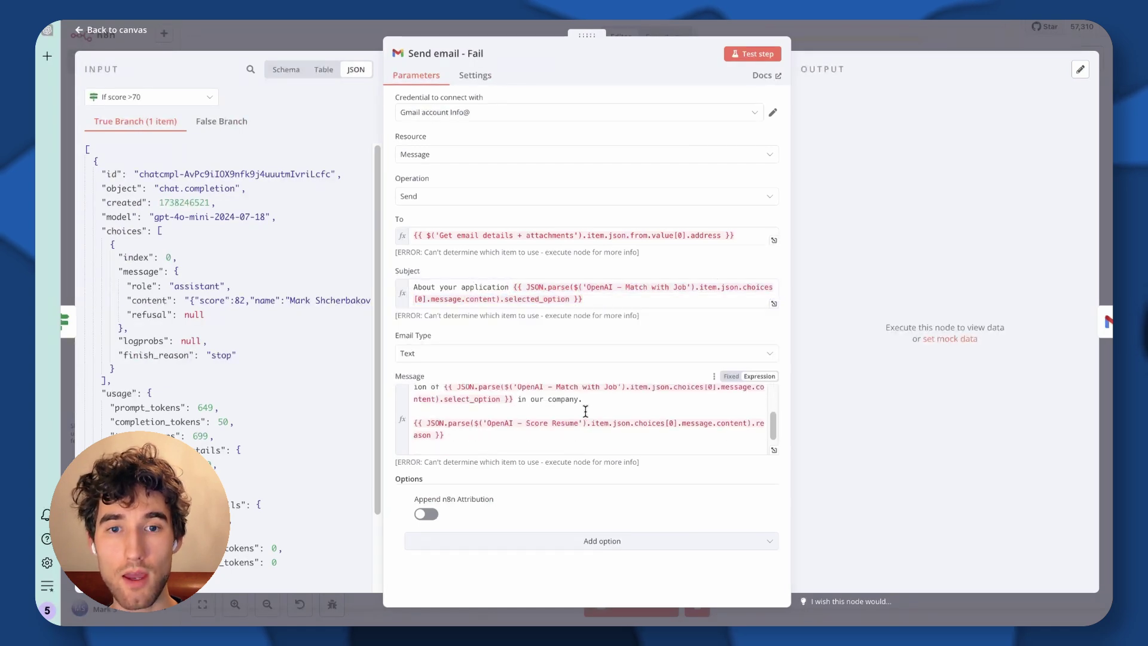
click(773, 450)
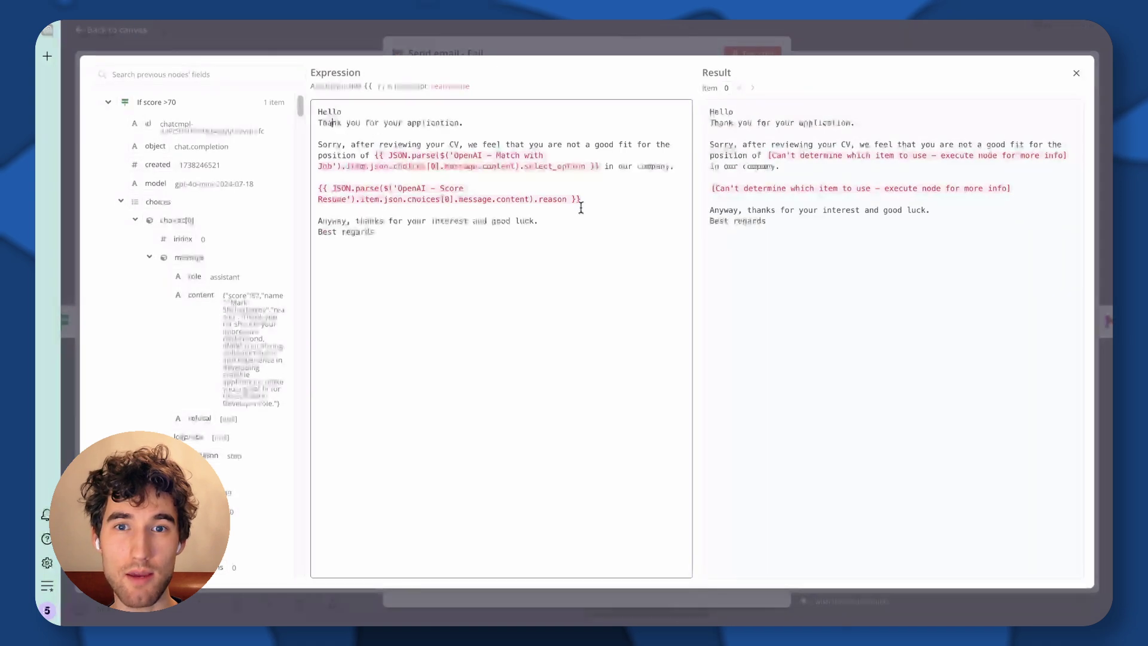
drag(582, 200, 289, 191)
drag(599, 166, 457, 156)
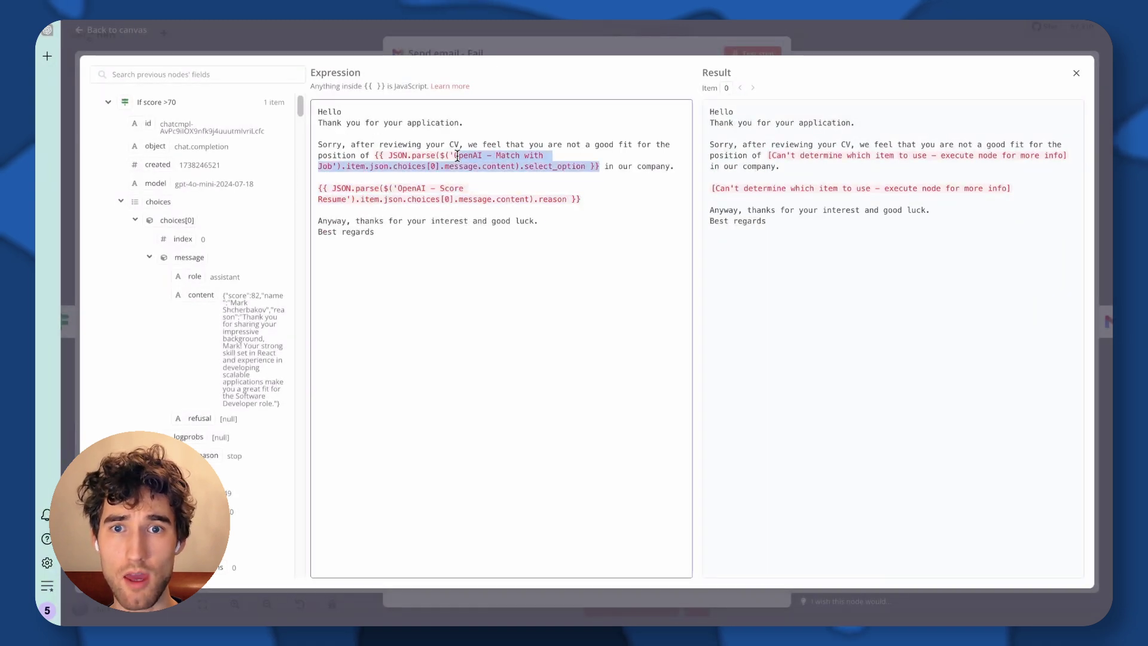
key(Escape)
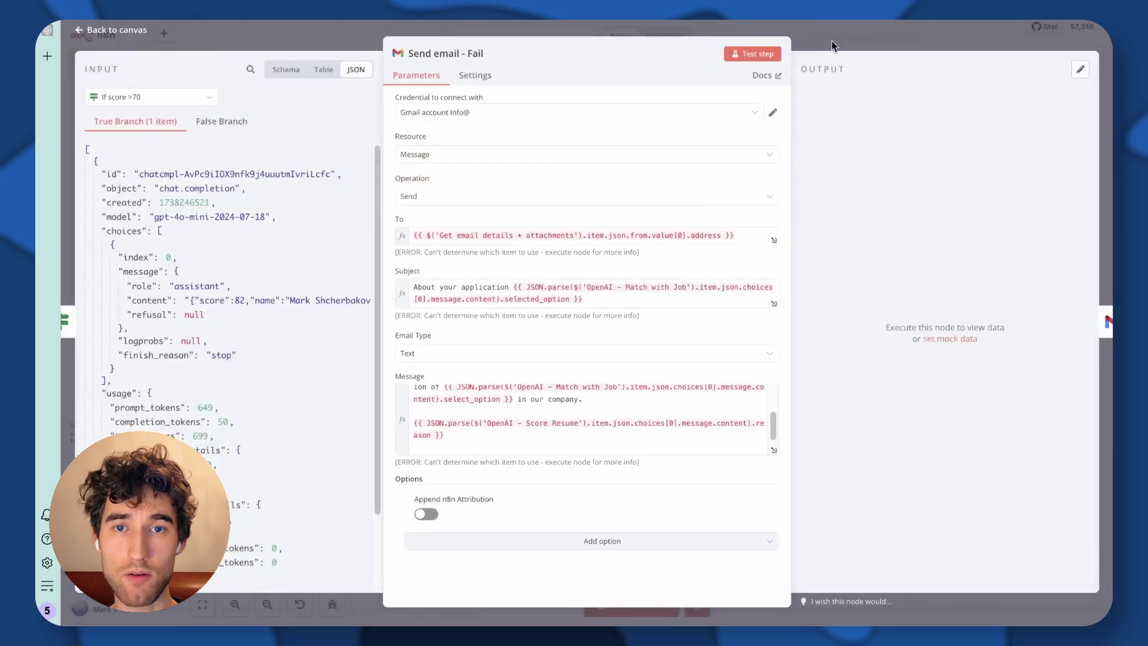
key(Escape)
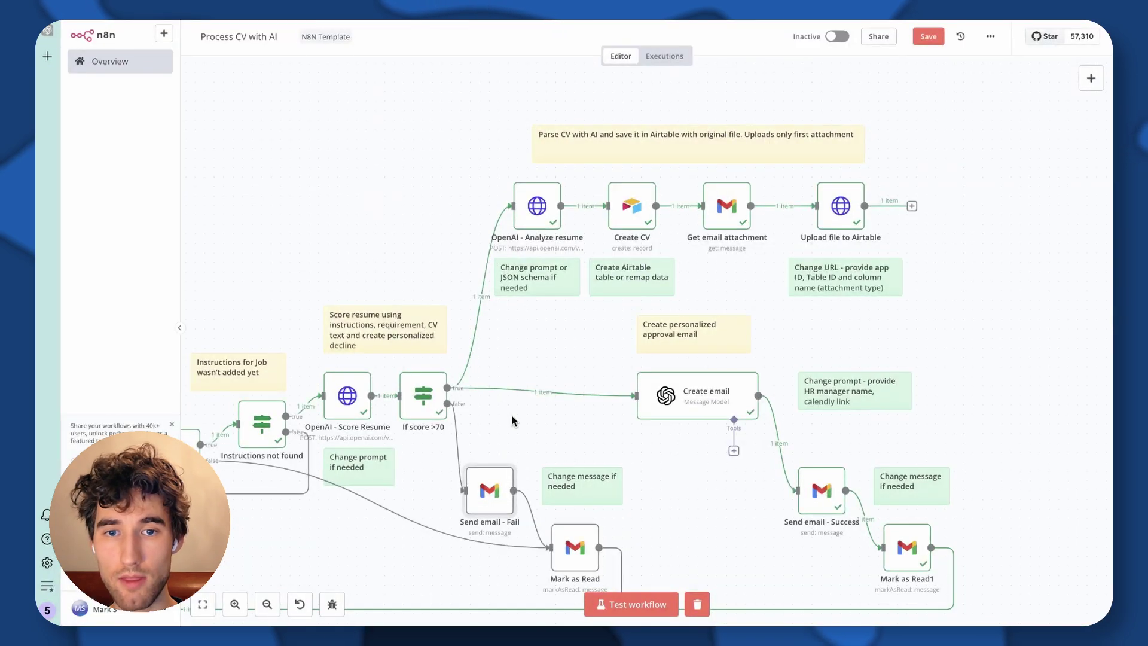
scroll(801, 332, down, 3)
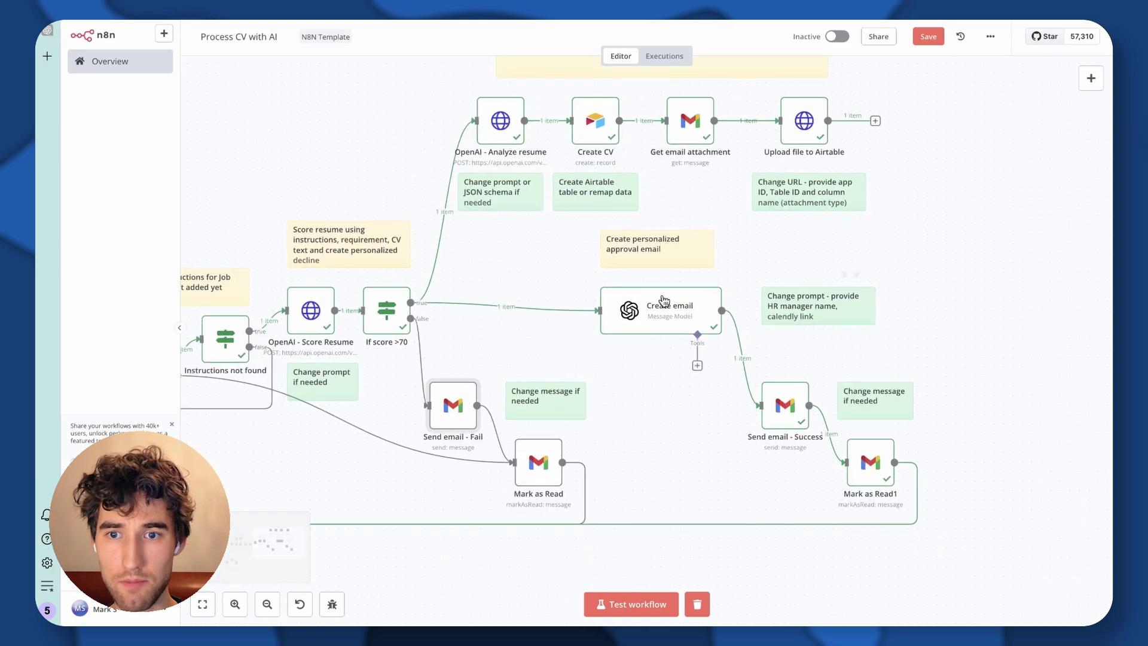
mouse_move(774, 375)
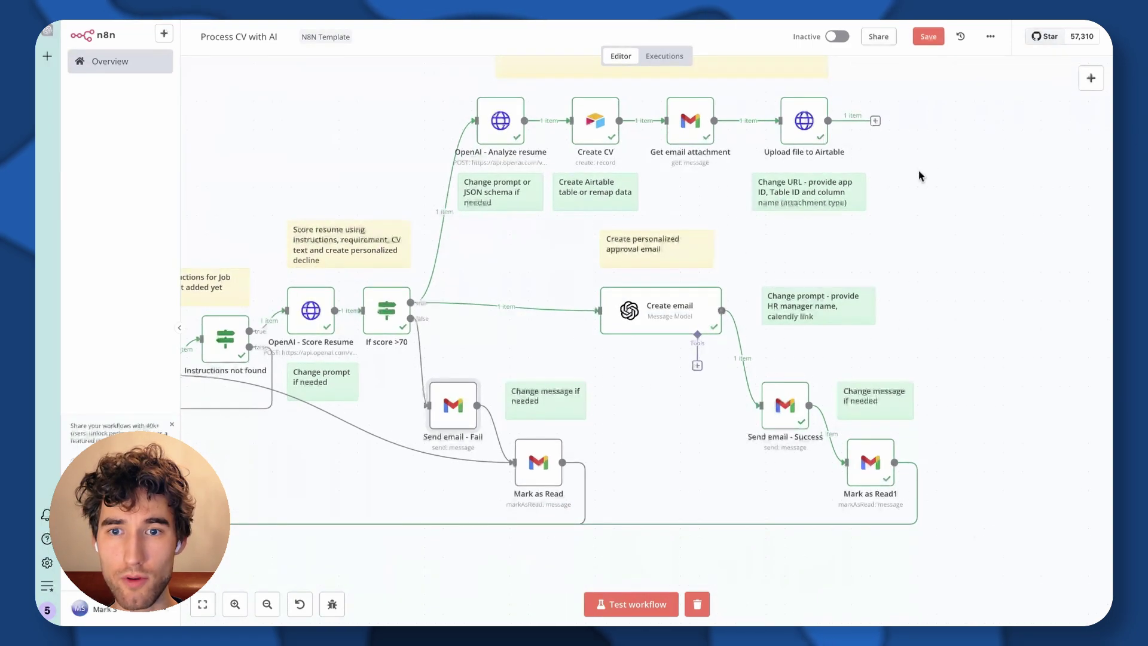
scroll(600, 367, right, 2)
double_click(587, 351)
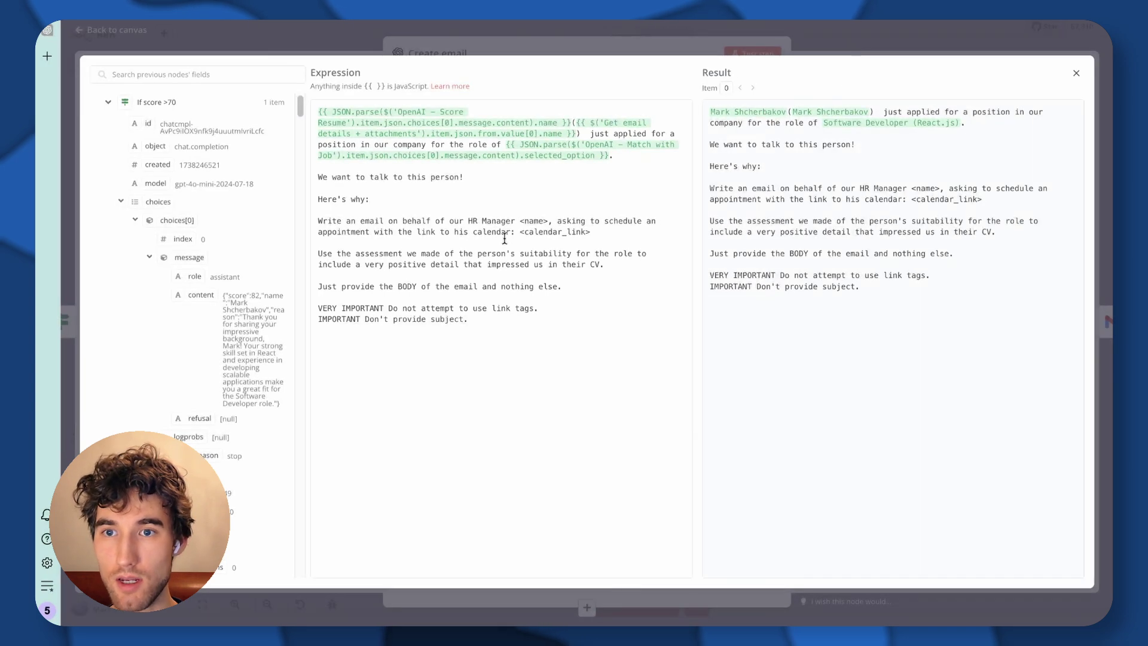
triple_click(321, 218)
double_click(538, 222)
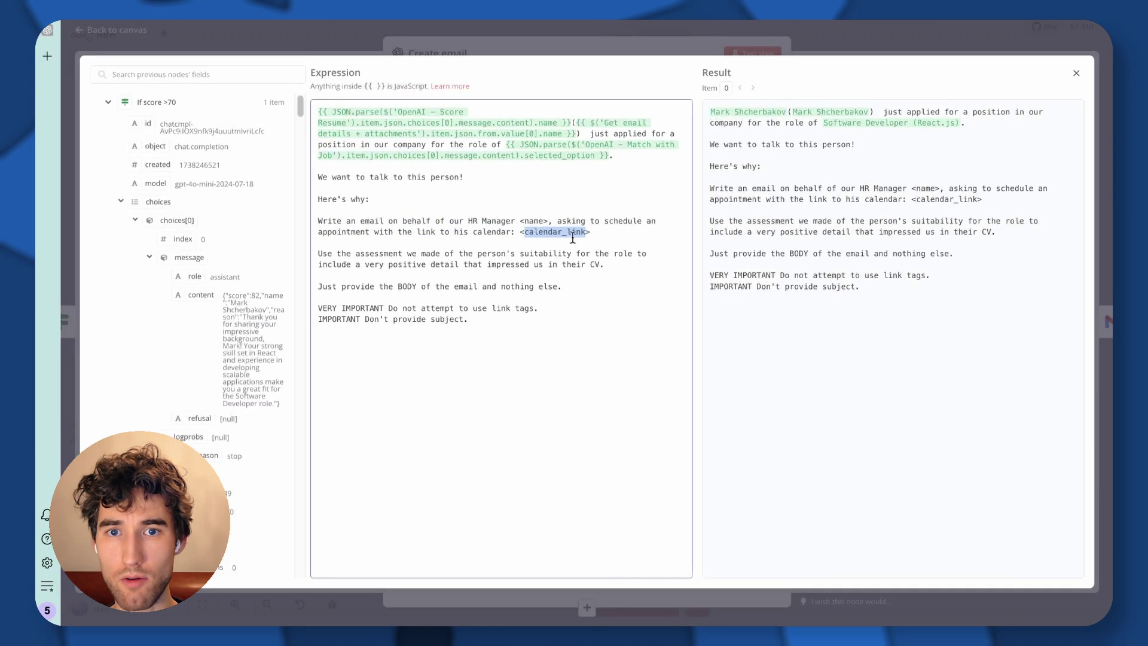
click(787, 40)
click(833, 35)
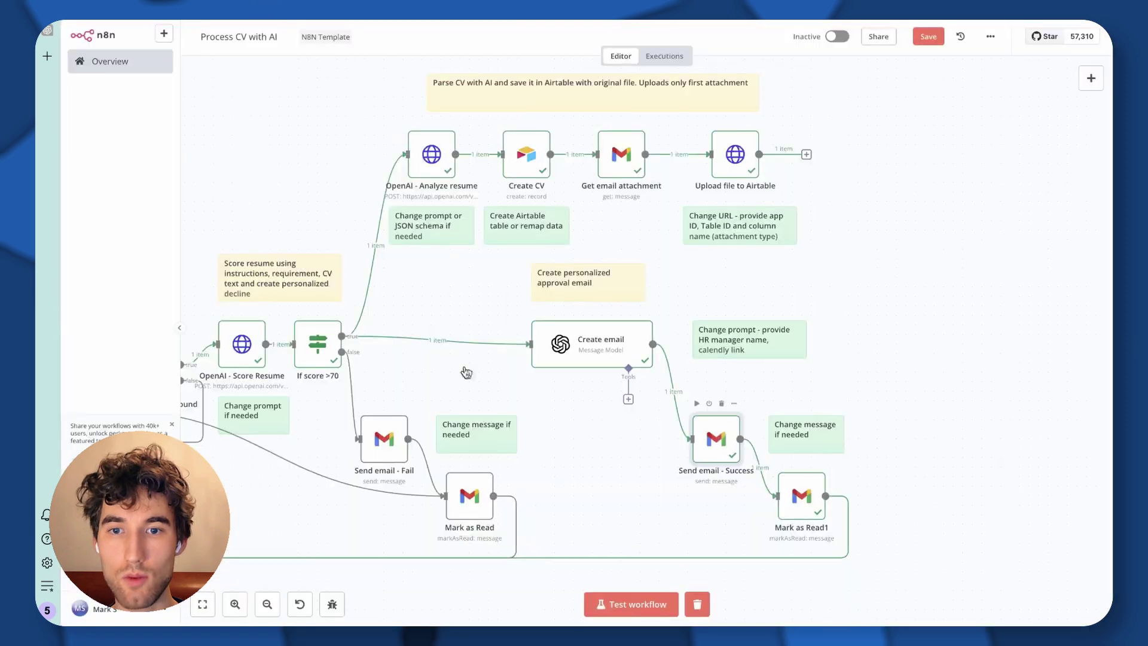
Check Send email - Success's optional fields and Gmail credential, leaving both unchanged
double_click(717, 438)
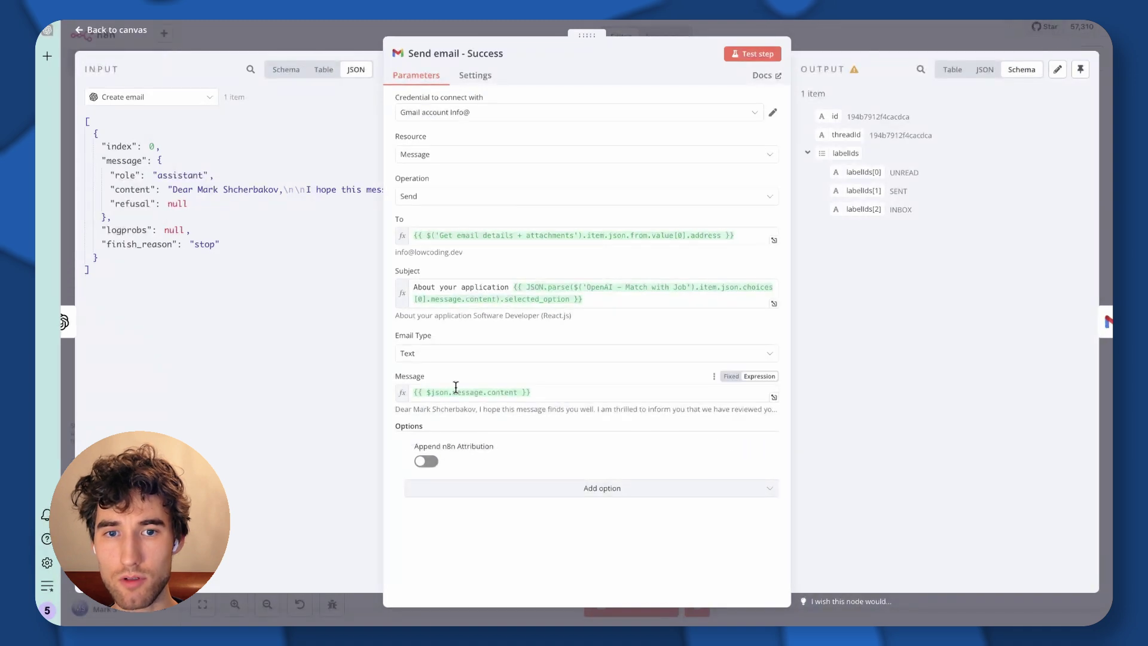
click(604, 488)
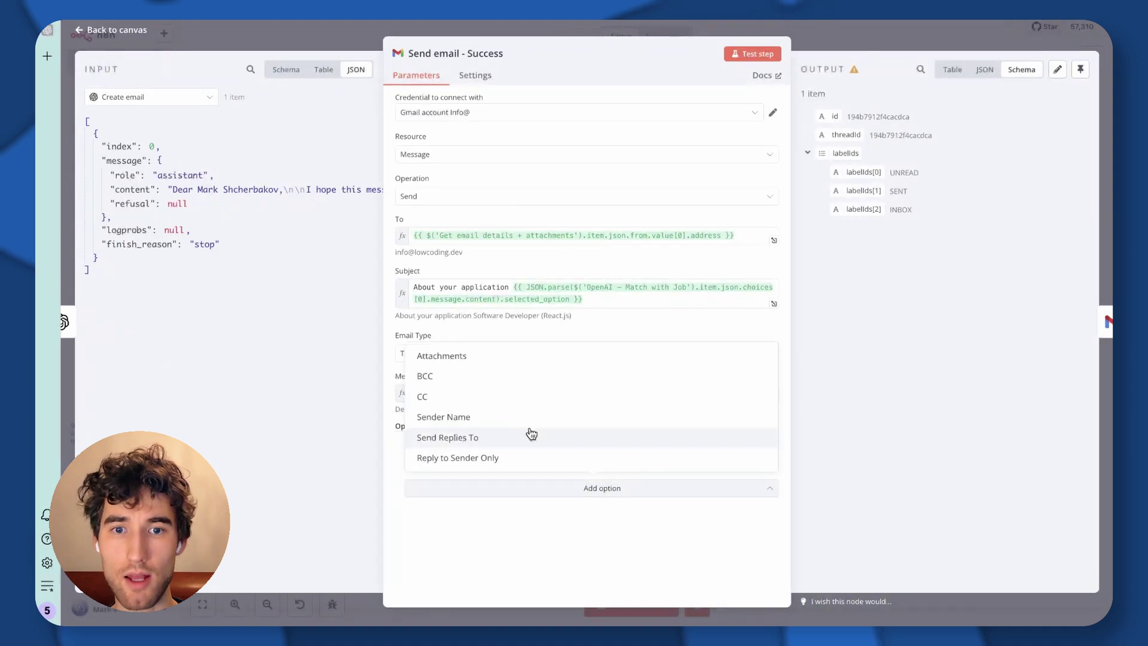
click(525, 485)
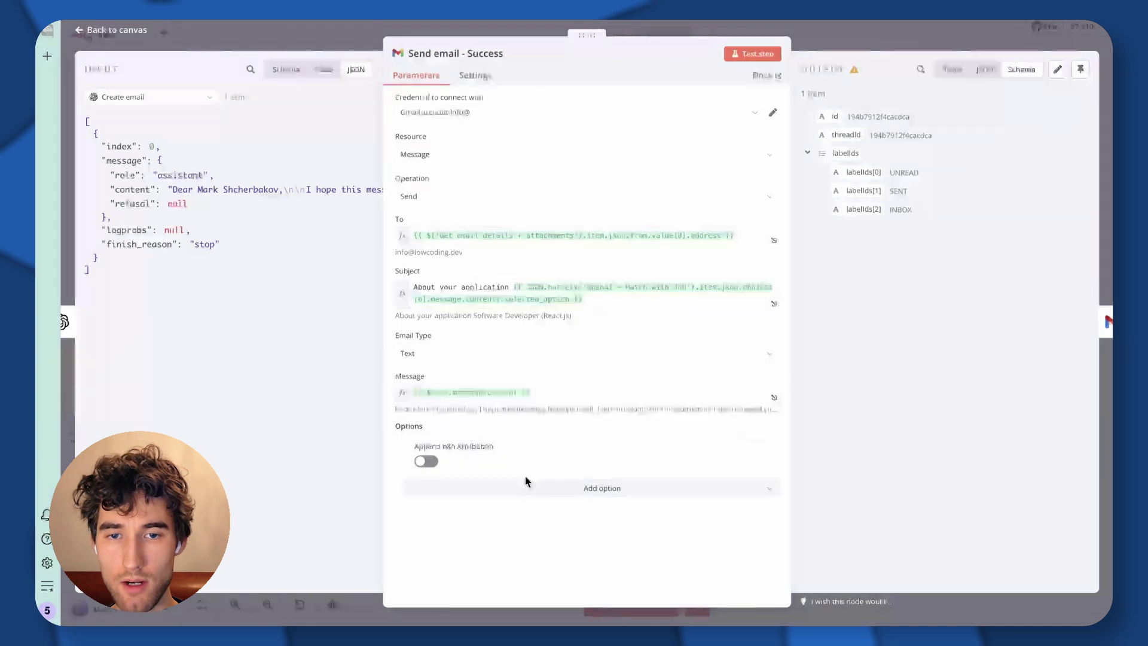
click(495, 113)
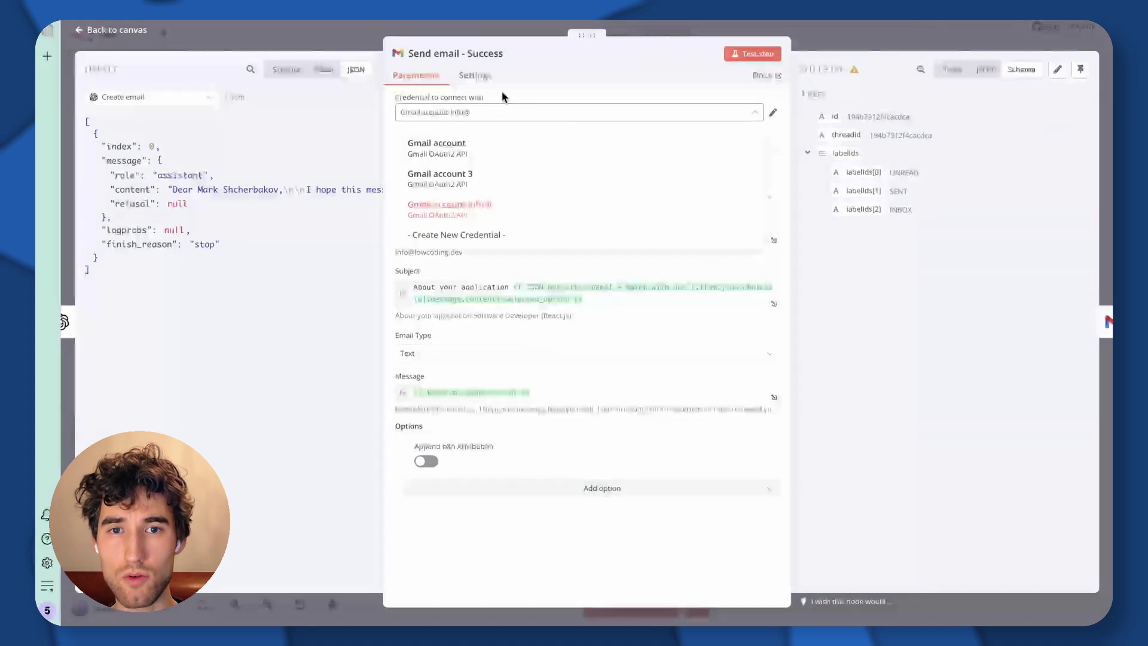
click(503, 98)
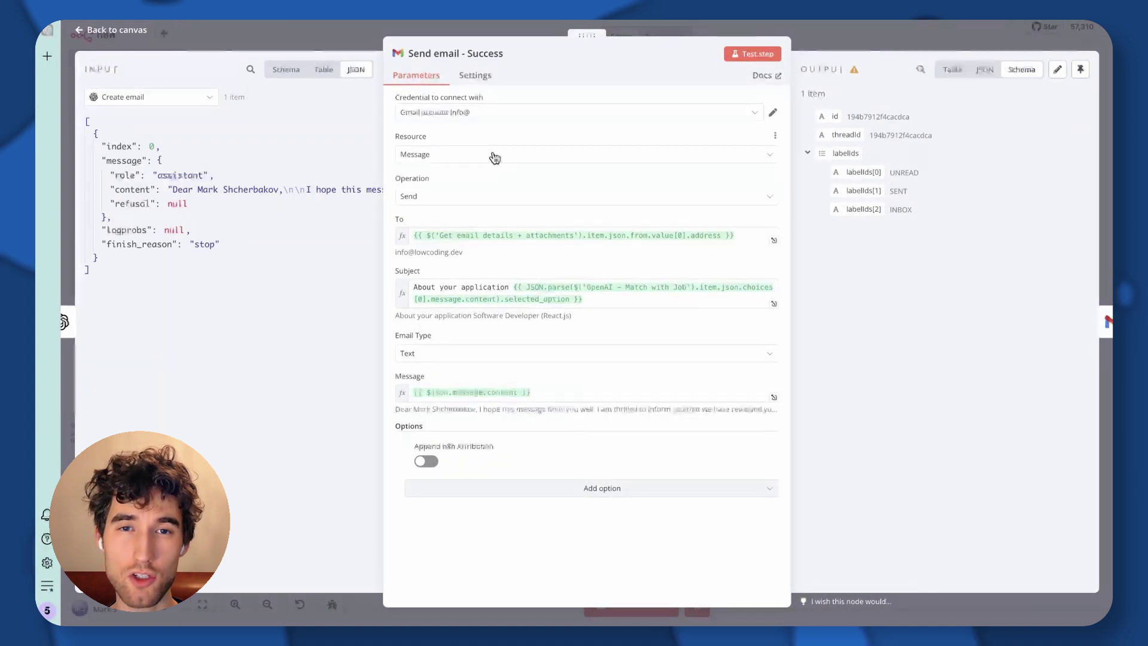
Open the OpenAI - Analyze resume node and view its request body in the larger editor
click(831, 41)
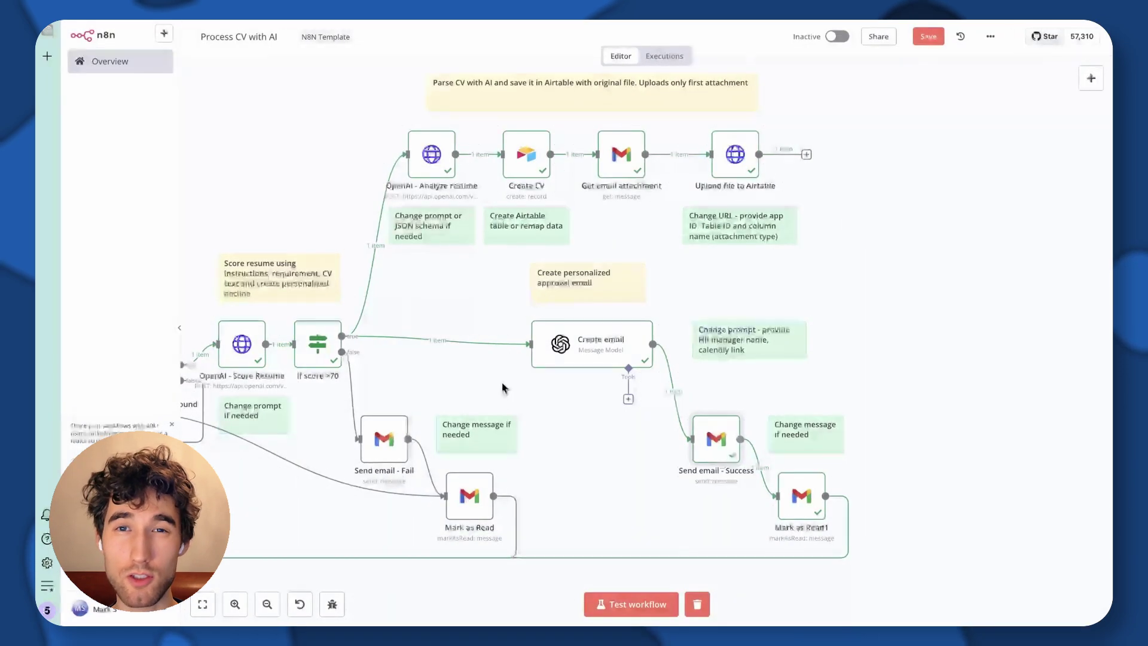
drag(501, 379, 595, 400)
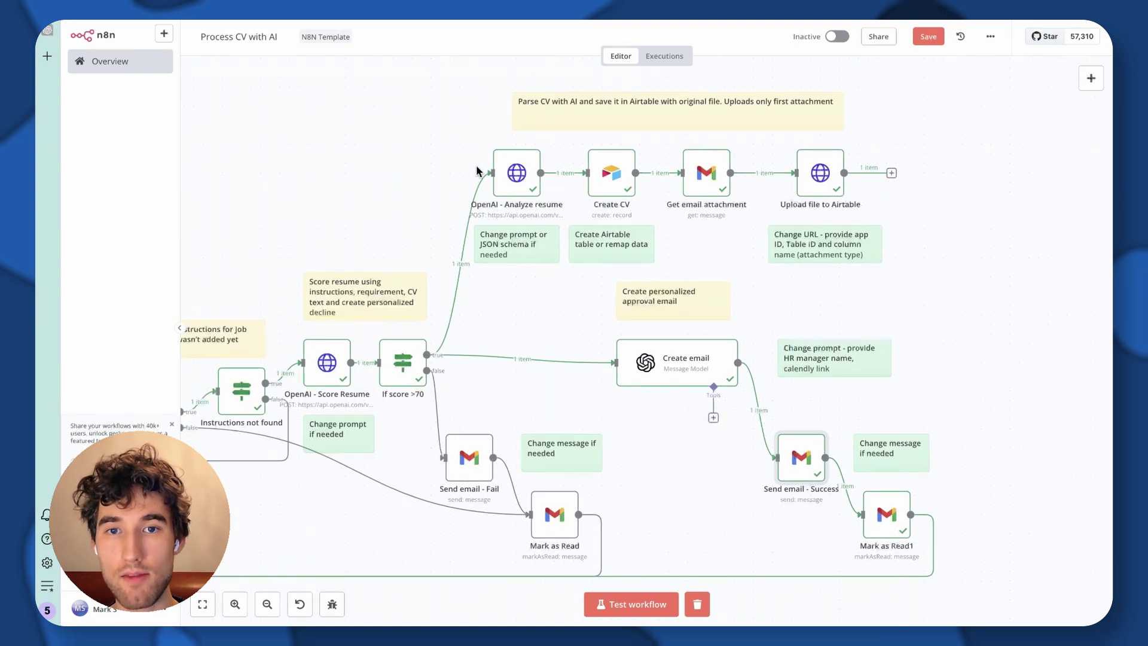
double_click(526, 183)
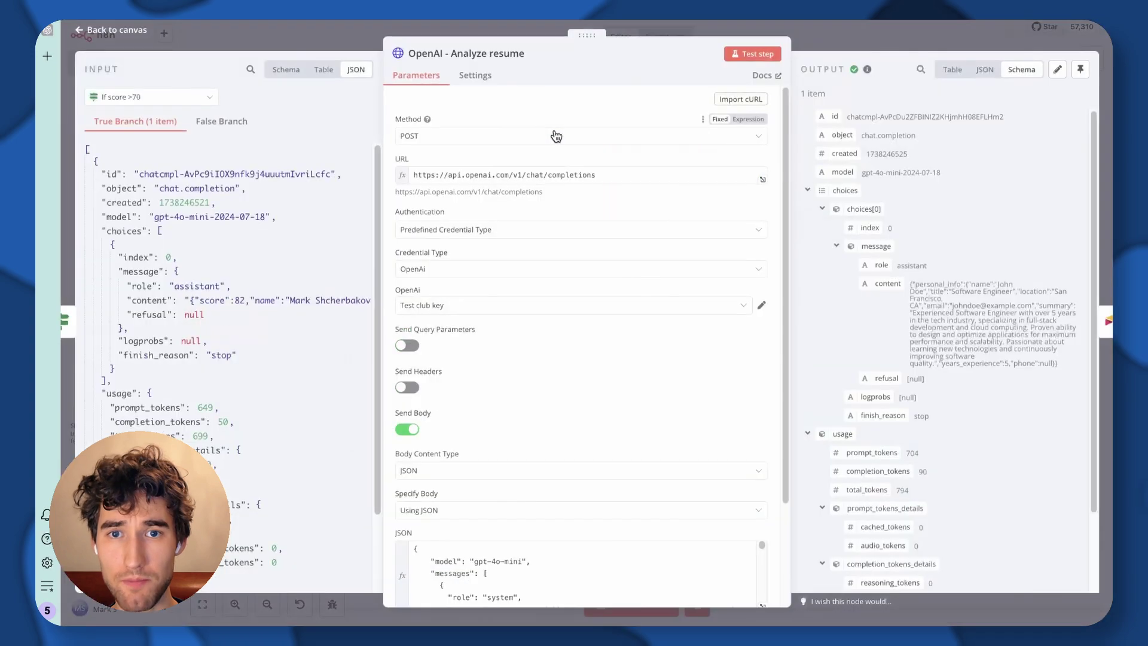
scroll(602, 267, down, 3)
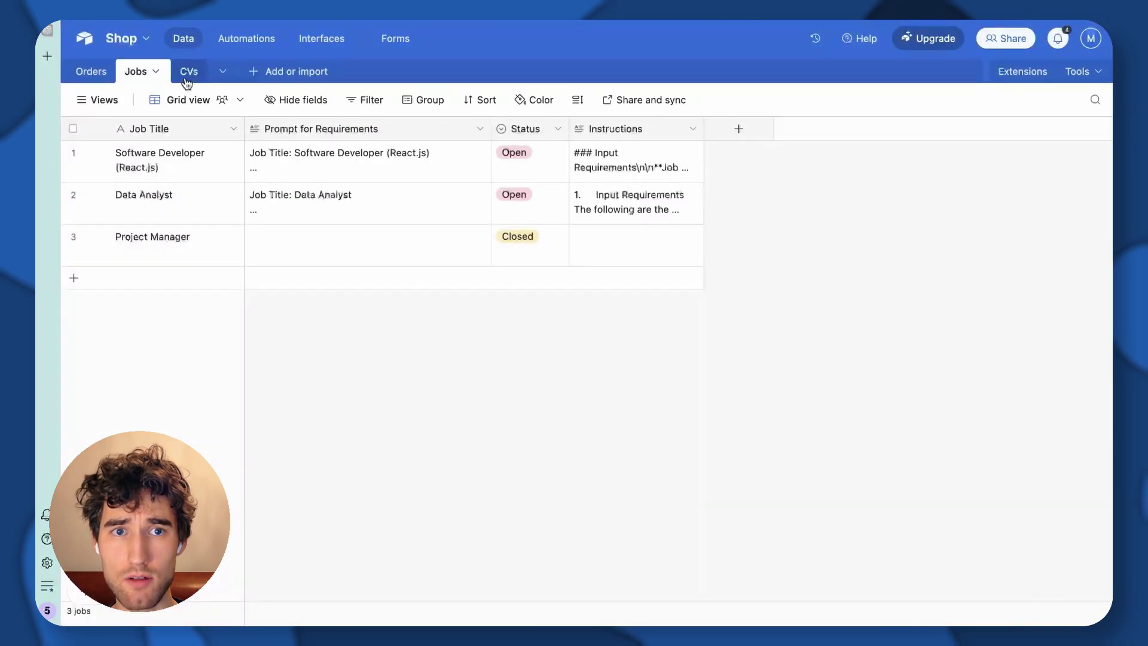
click(185, 78)
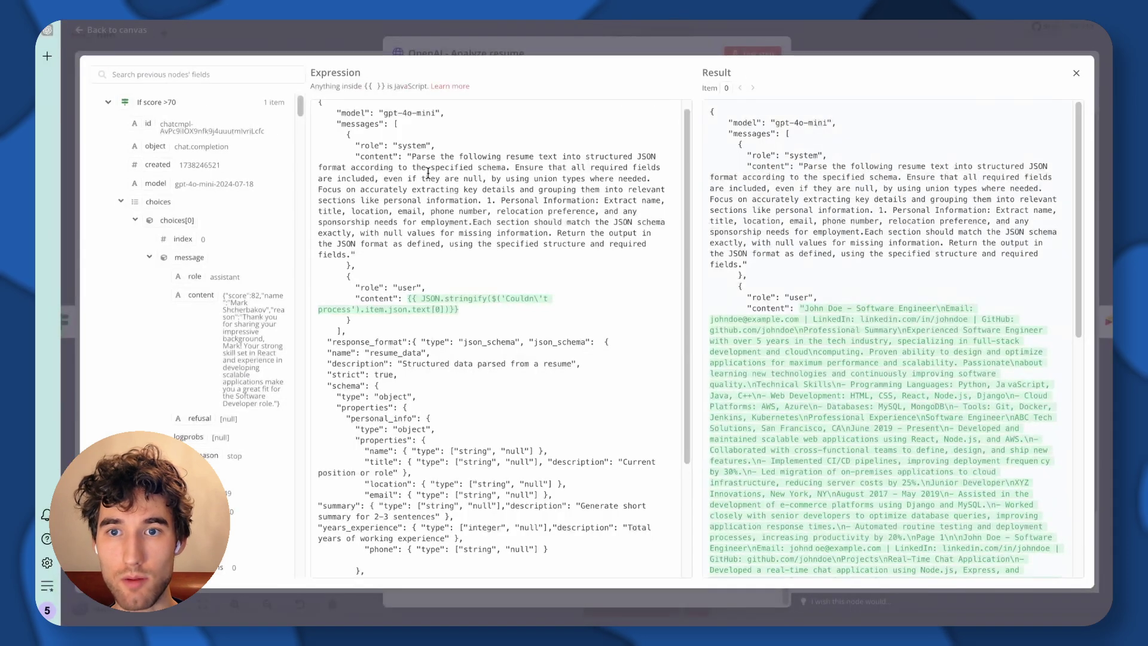
Review the system prompt describing how the resume should be parsed
drag(417, 156, 646, 244)
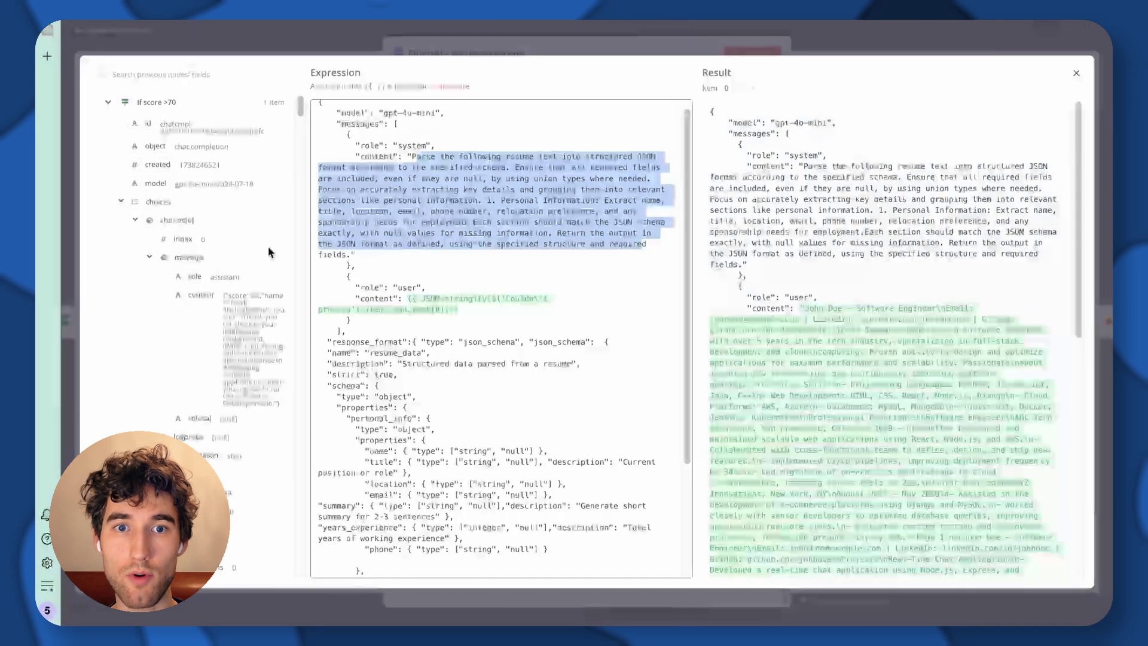
scroll(814, 297, down, 10)
scroll(832, 238, up, 9)
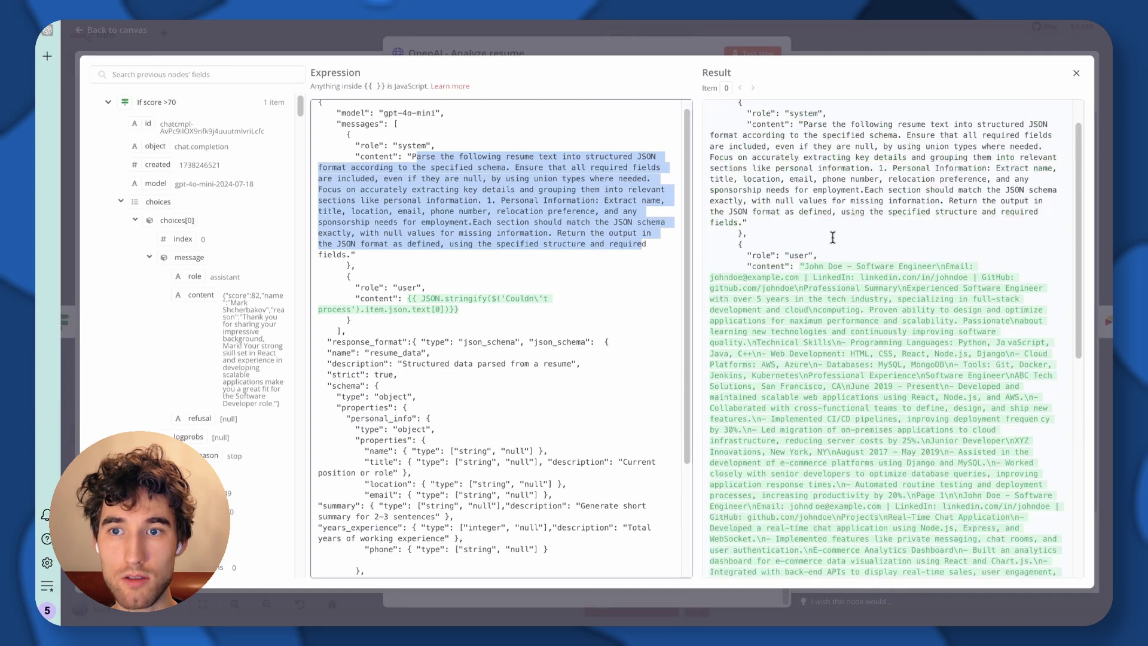
click(791, 273)
scroll(1019, 432, down, 1)
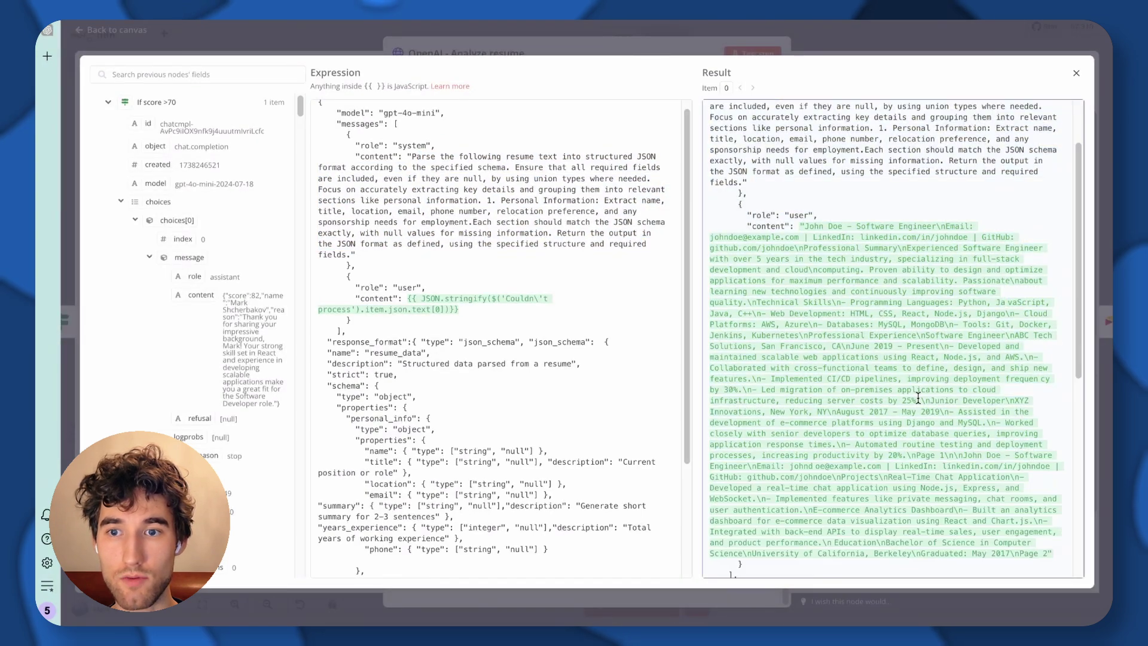
scroll(918, 398, down, 10)
scroll(337, 312, down, 4)
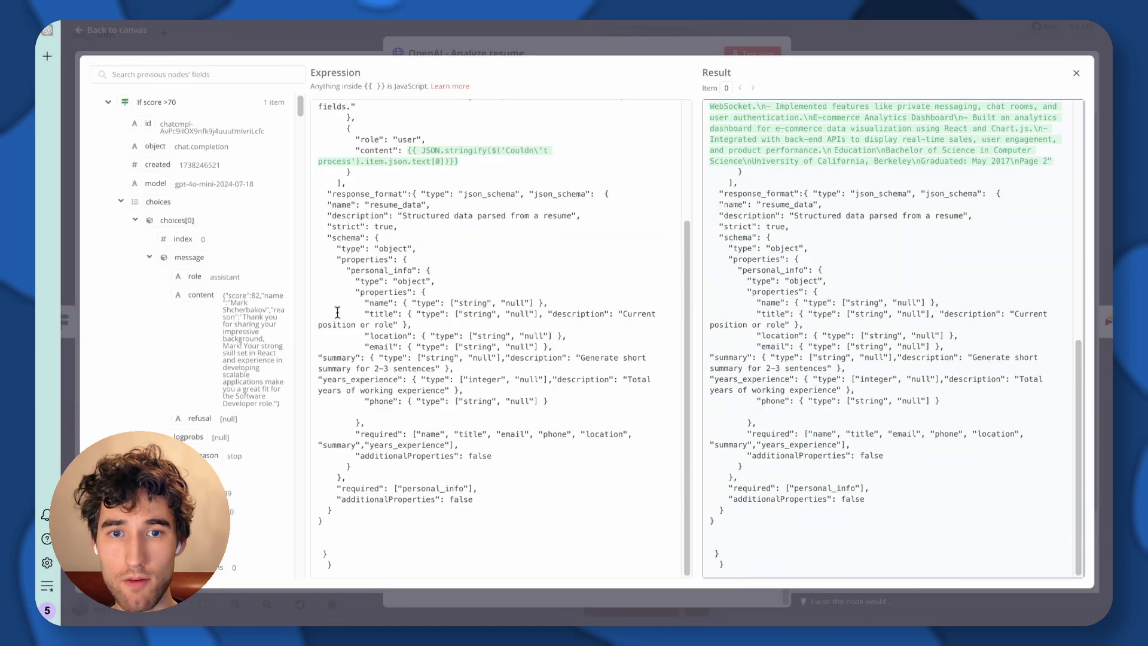
Check the schema's name, location and phone fields, then close the expression editor
double_click(376, 302)
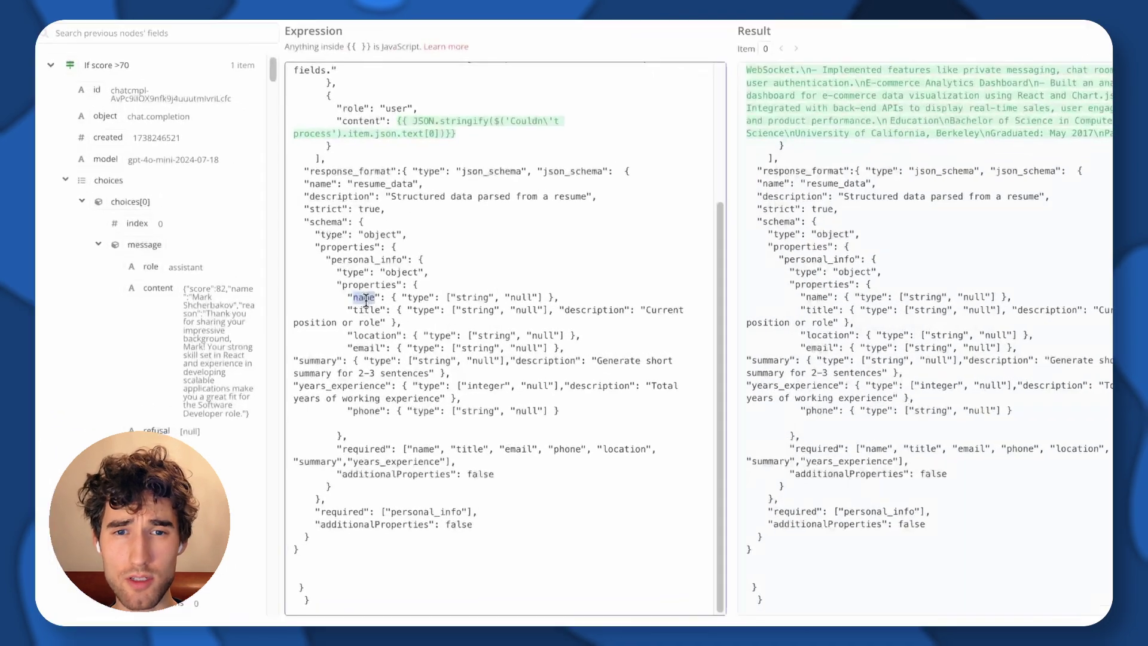
double_click(364, 335)
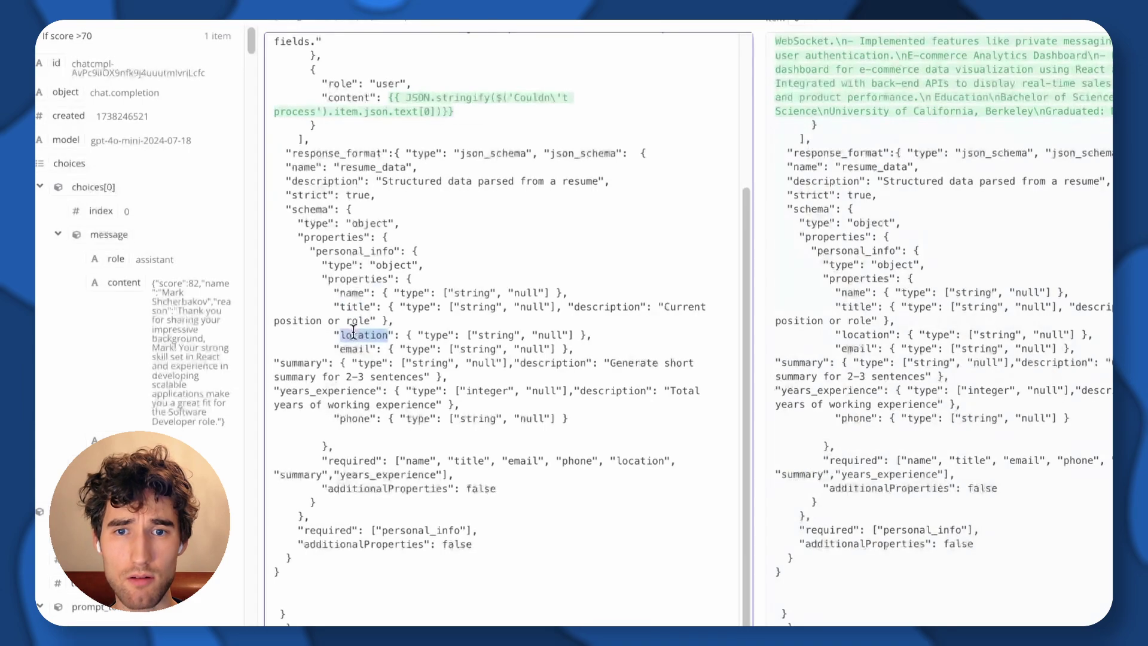
double_click(356, 418)
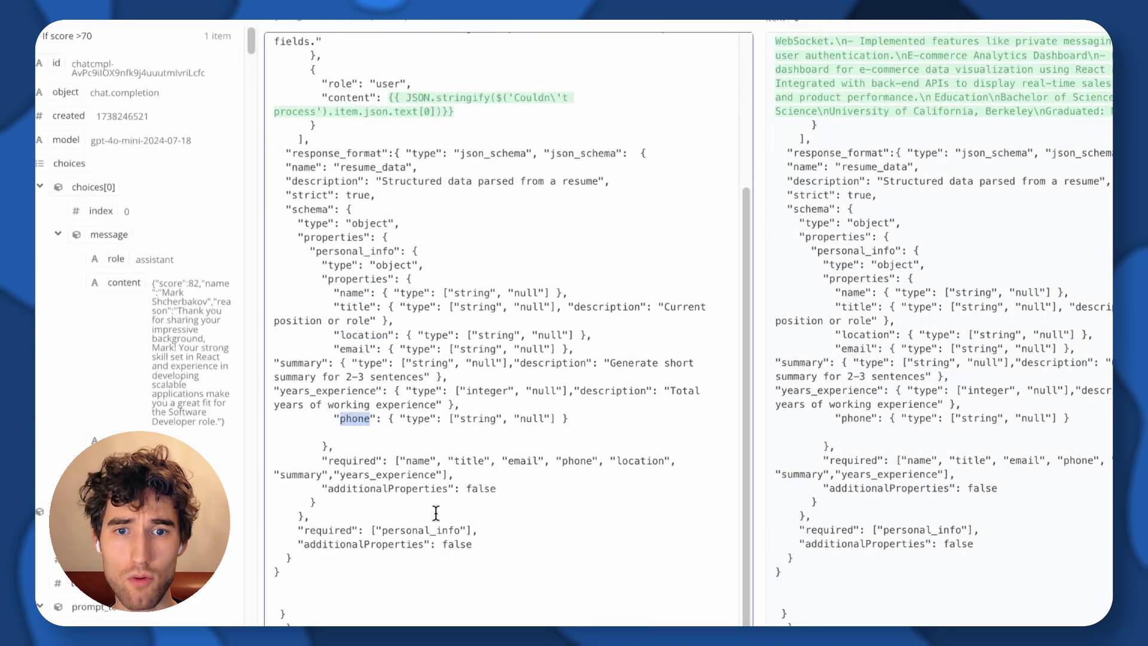
click(502, 201)
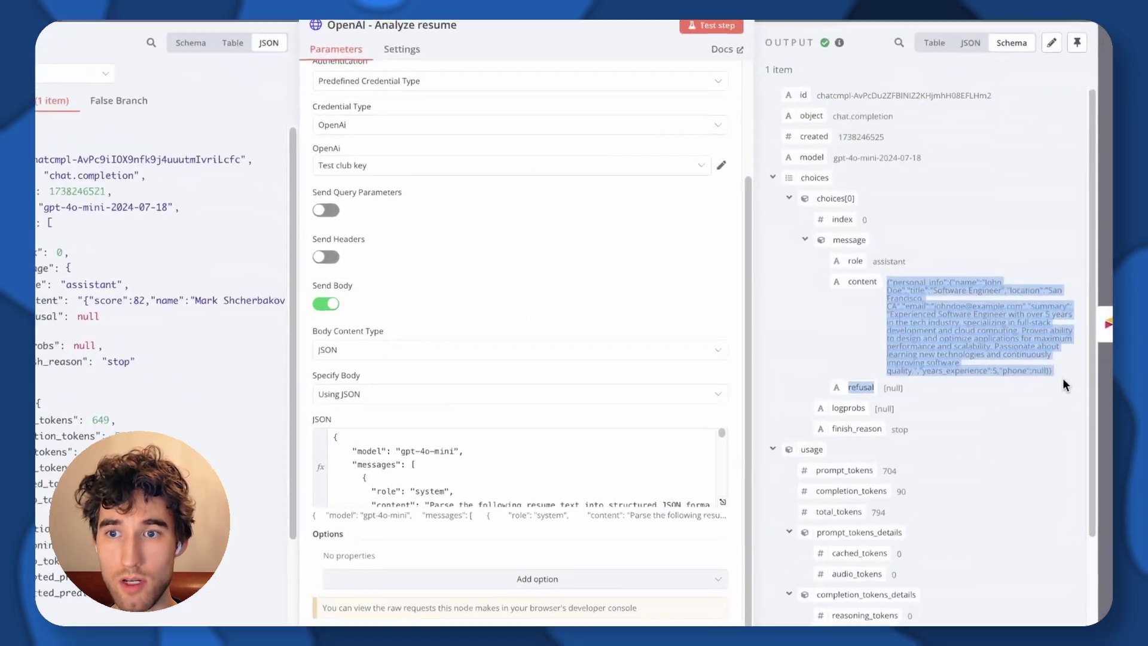
click(948, 113)
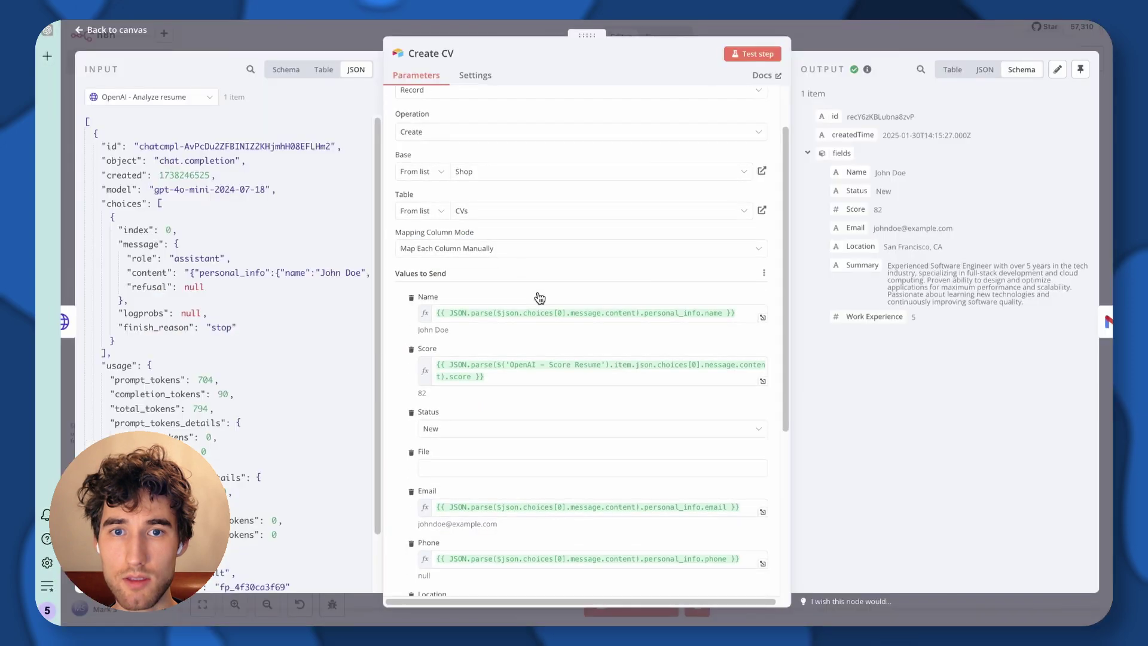
Preview Create CV's Phone, Location and empty File mappings, then return to the canvas
scroll(552, 187, down, 5)
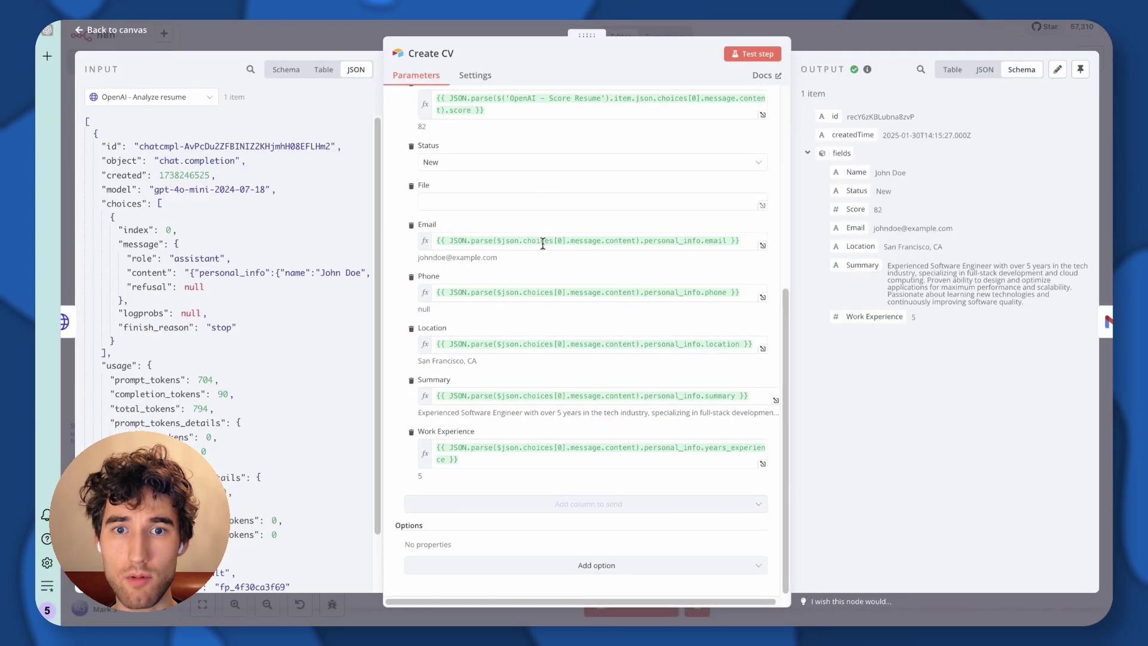
click(557, 292)
click(687, 344)
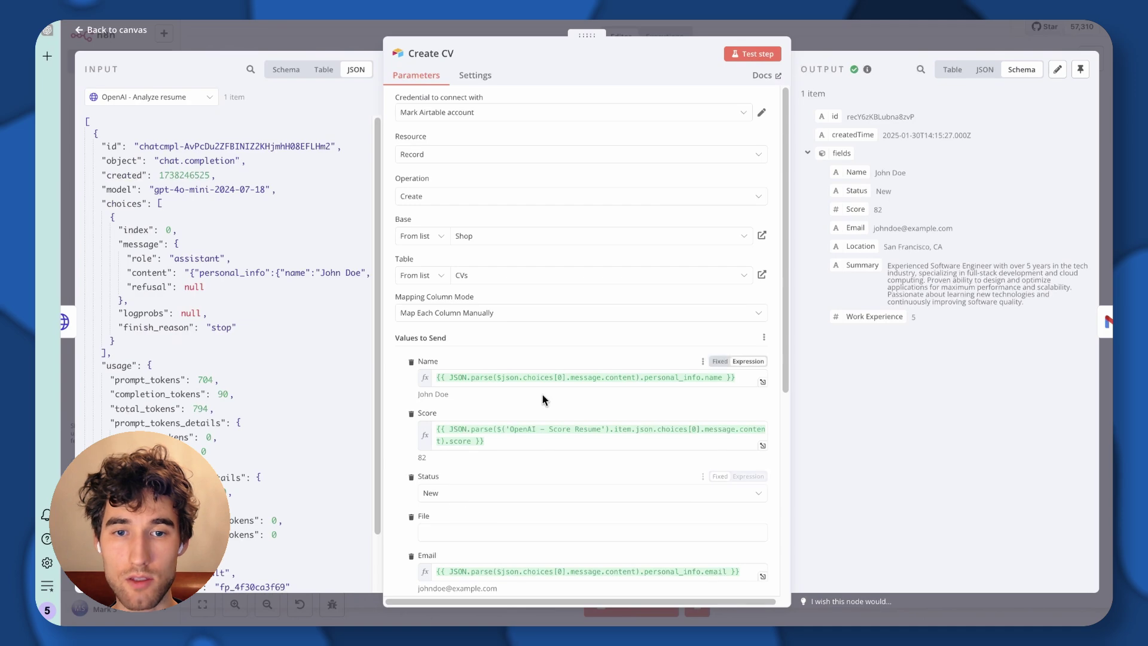
click(535, 532)
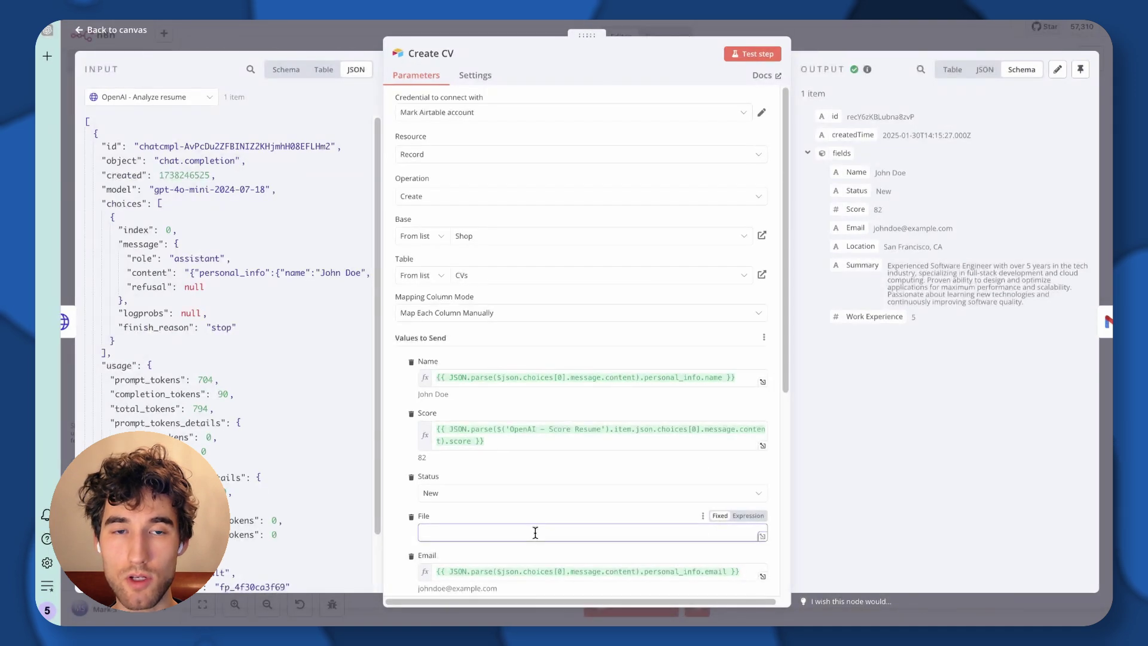
click(825, 41)
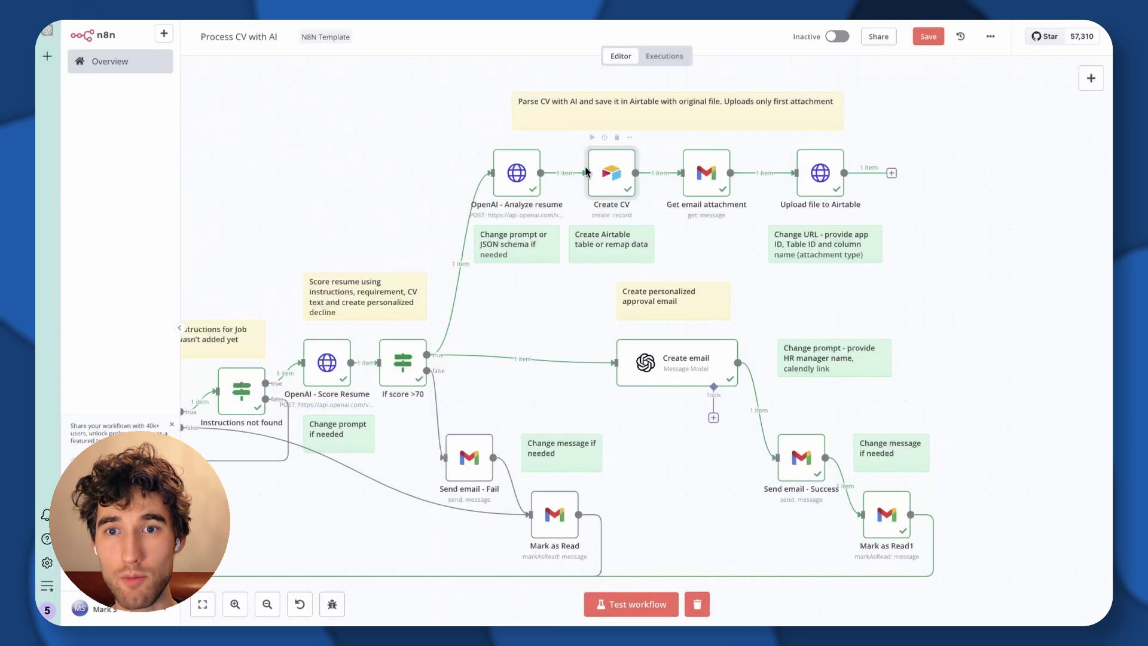
scroll(730, 135, up, 3)
scroll(658, 179, down, 3)
scroll(740, 197, right, 10)
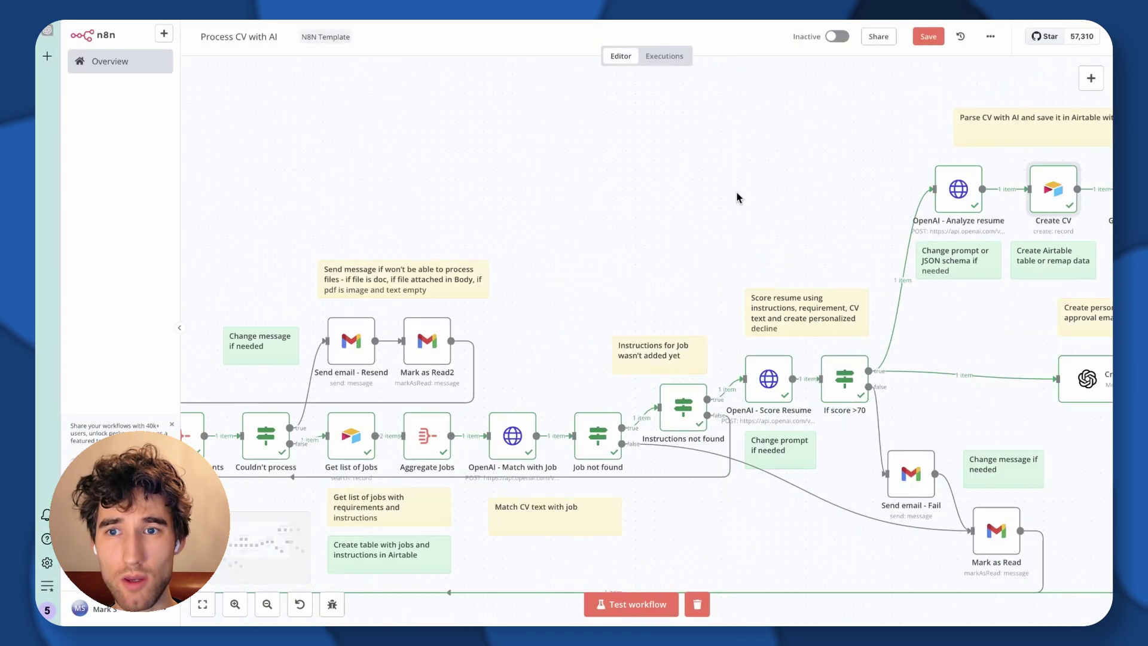
scroll(598, 168, right, 4)
double_click(642, 217)
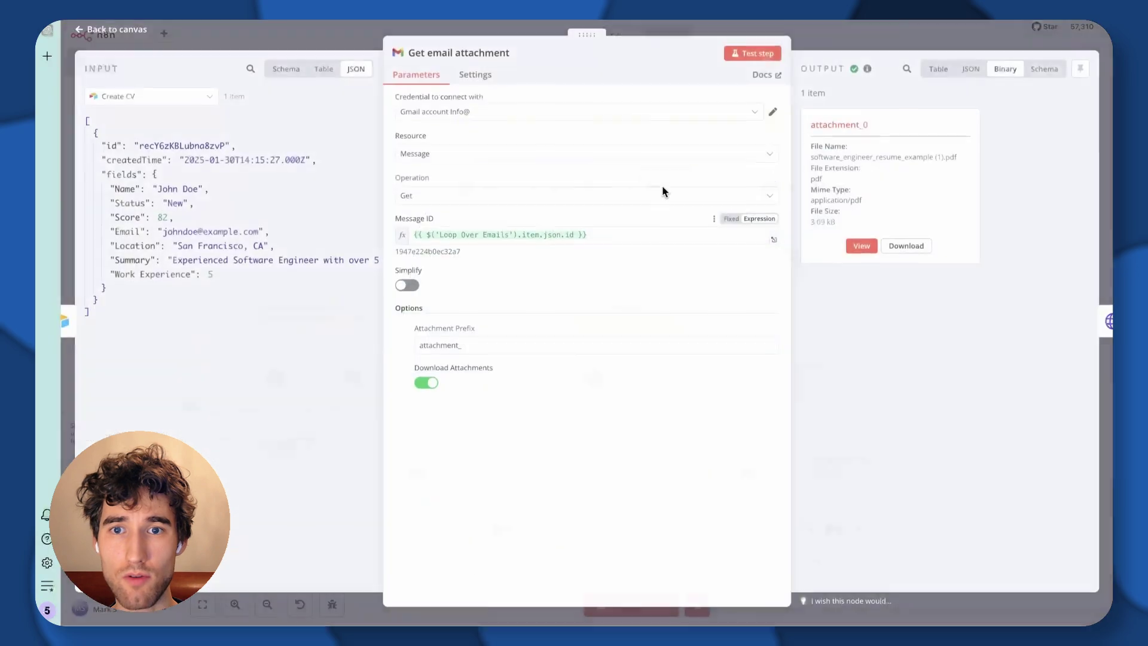
click(859, 37)
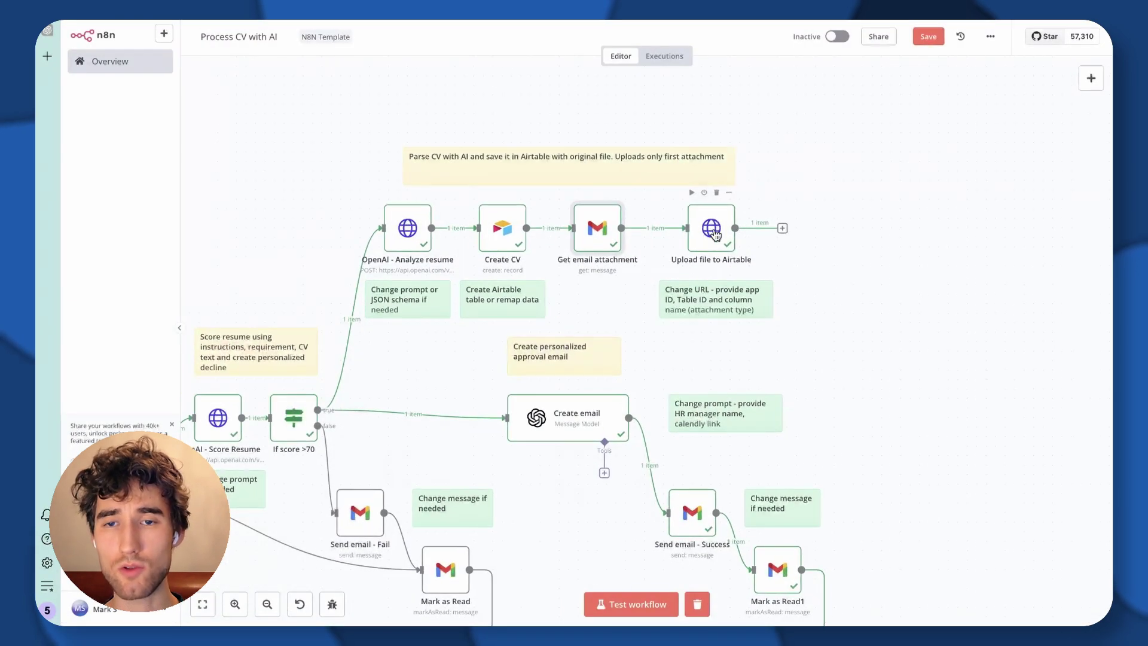
double_click(711, 230)
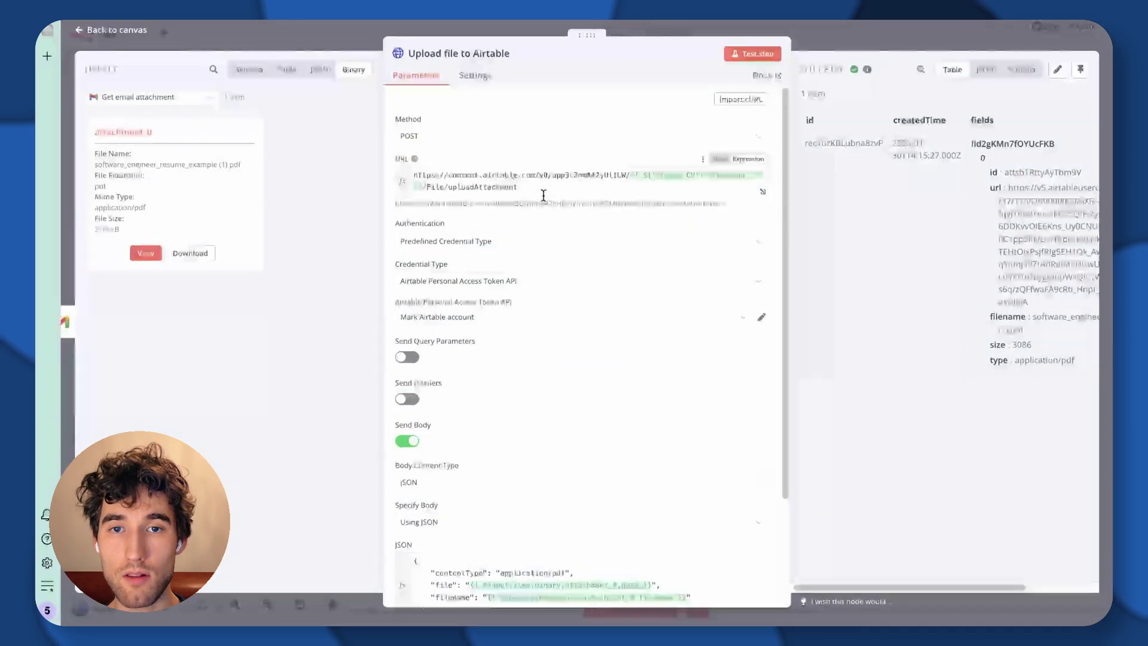
scroll(553, 245, down, 2)
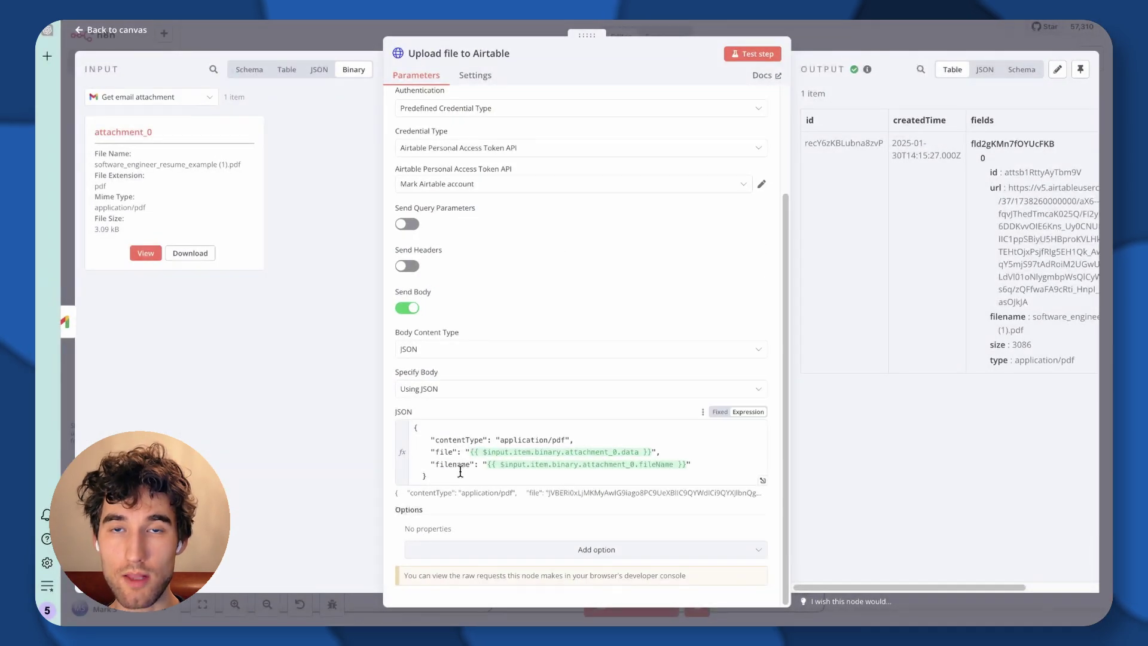
scroll(547, 190, up, 2)
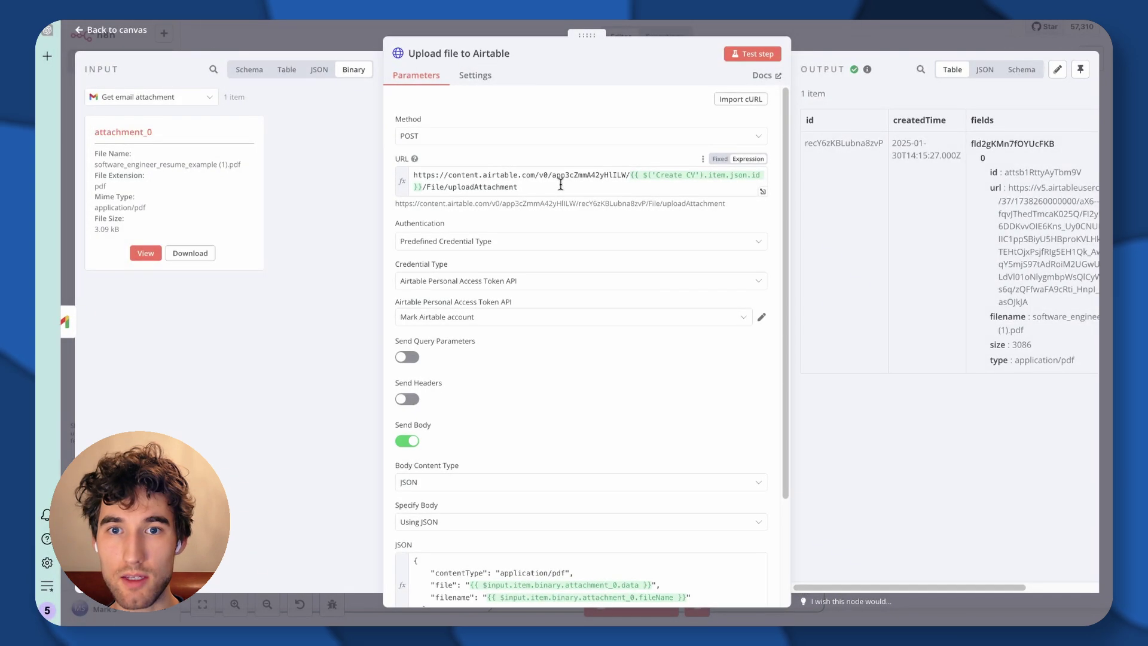
double_click(561, 180)
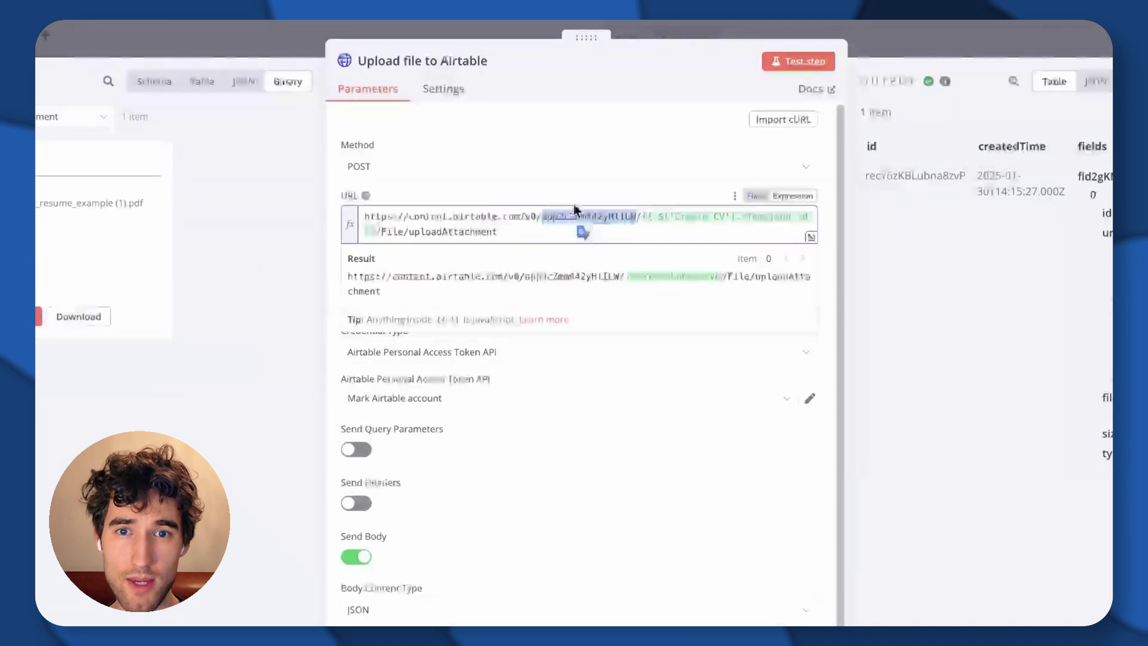
click(563, 178)
drag(642, 215, 433, 231)
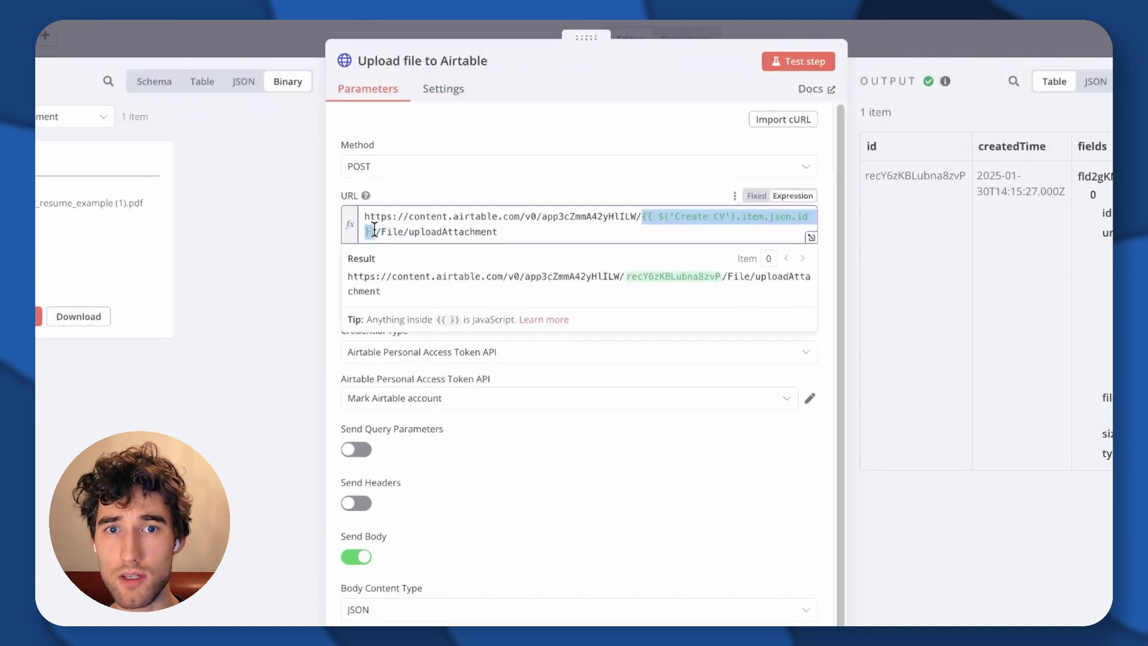
double_click(394, 231)
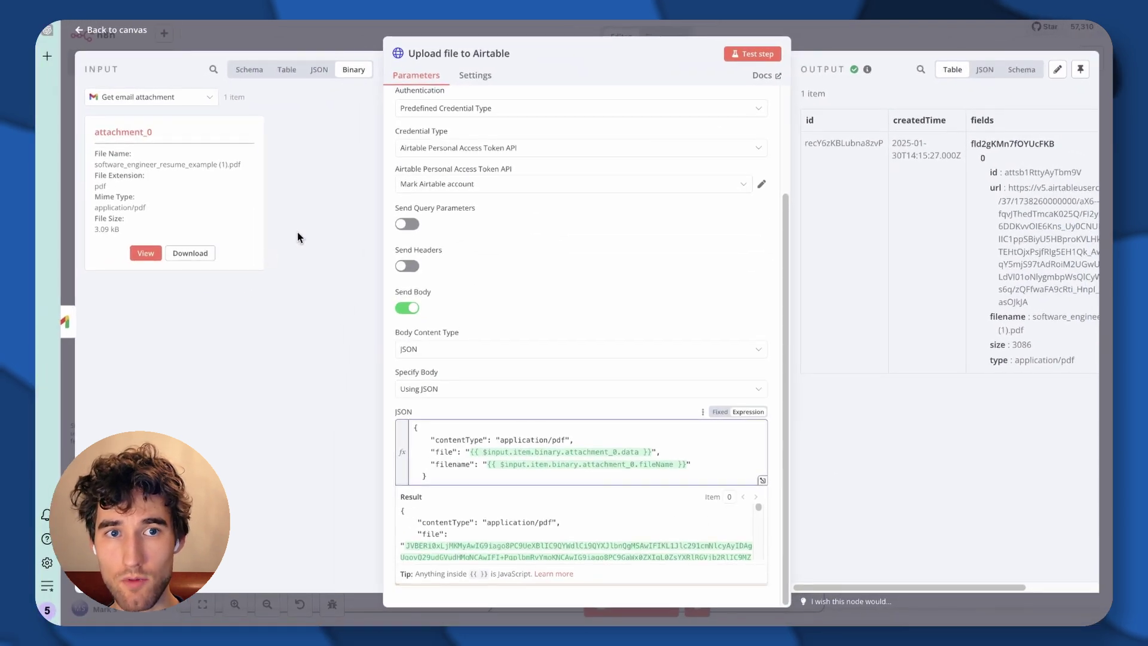
click(806, 46)
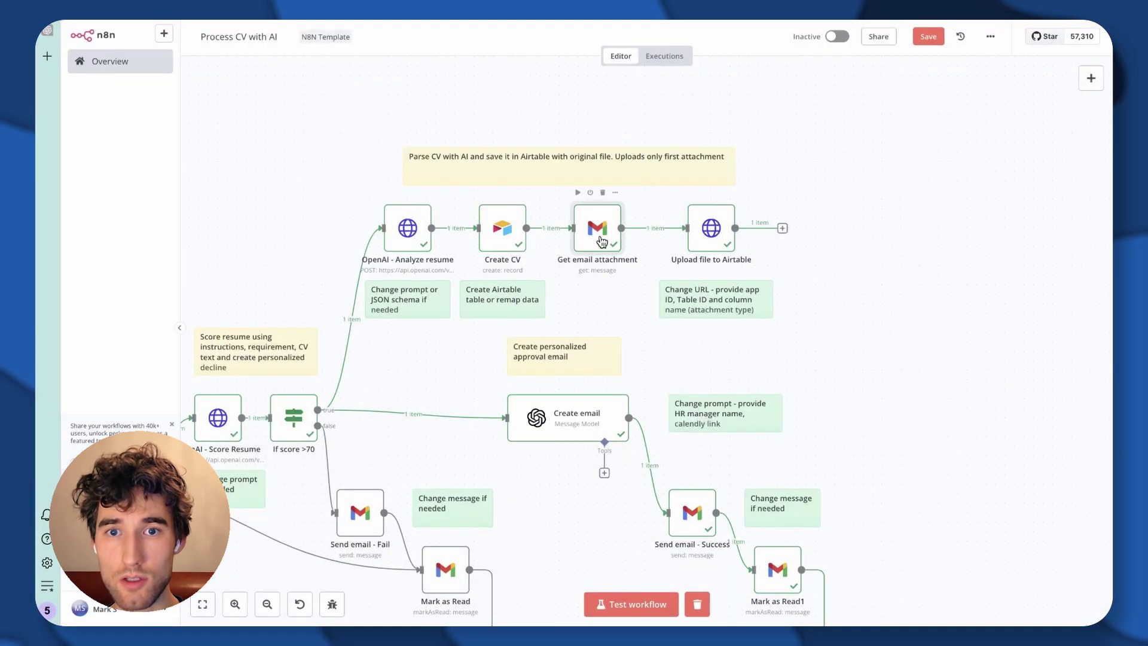
Expand the candidate's CVs record and view the attached software_engineer_resume PDF in its File field
double_click(601, 241)
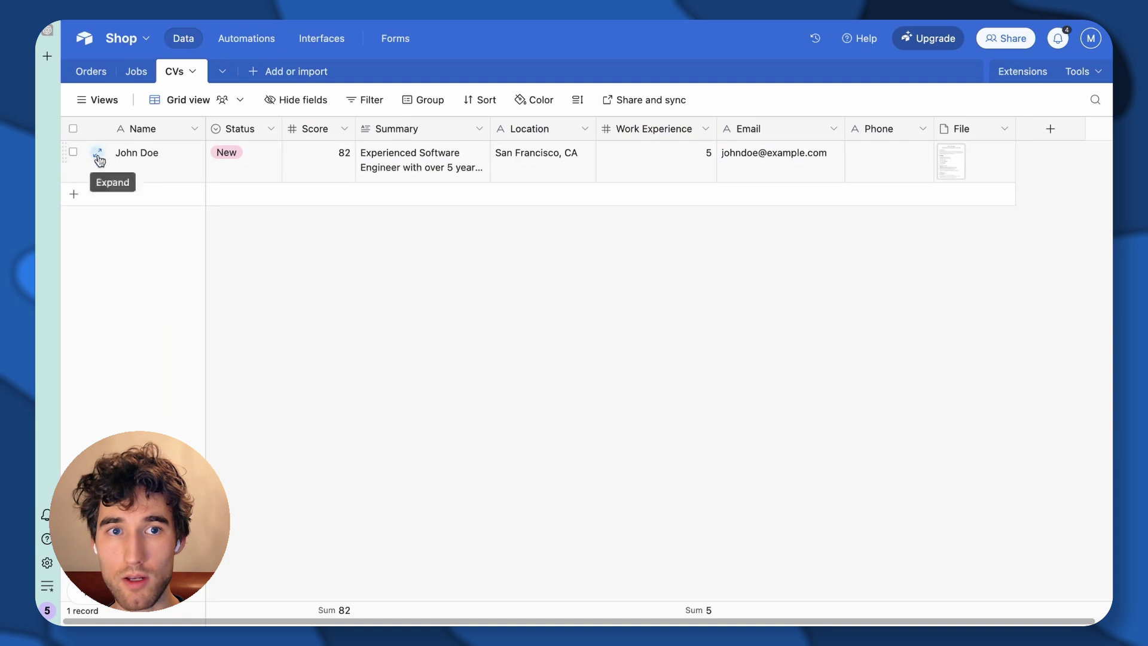
click(98, 156)
scroll(440, 273, down, 3)
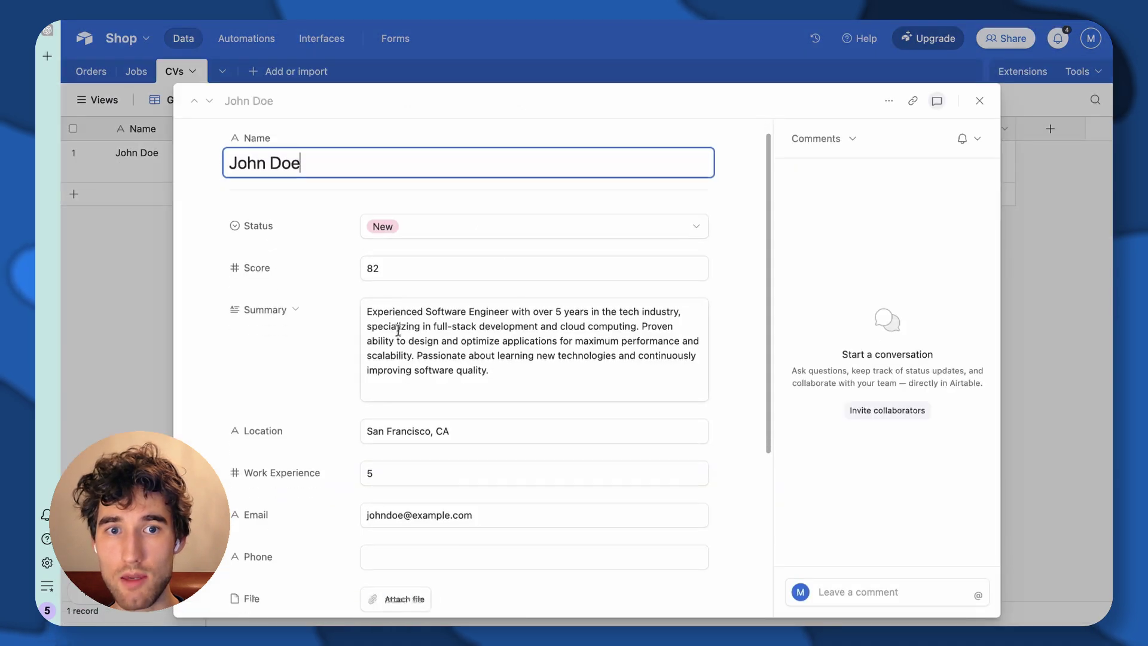
scroll(439, 272, down, 5)
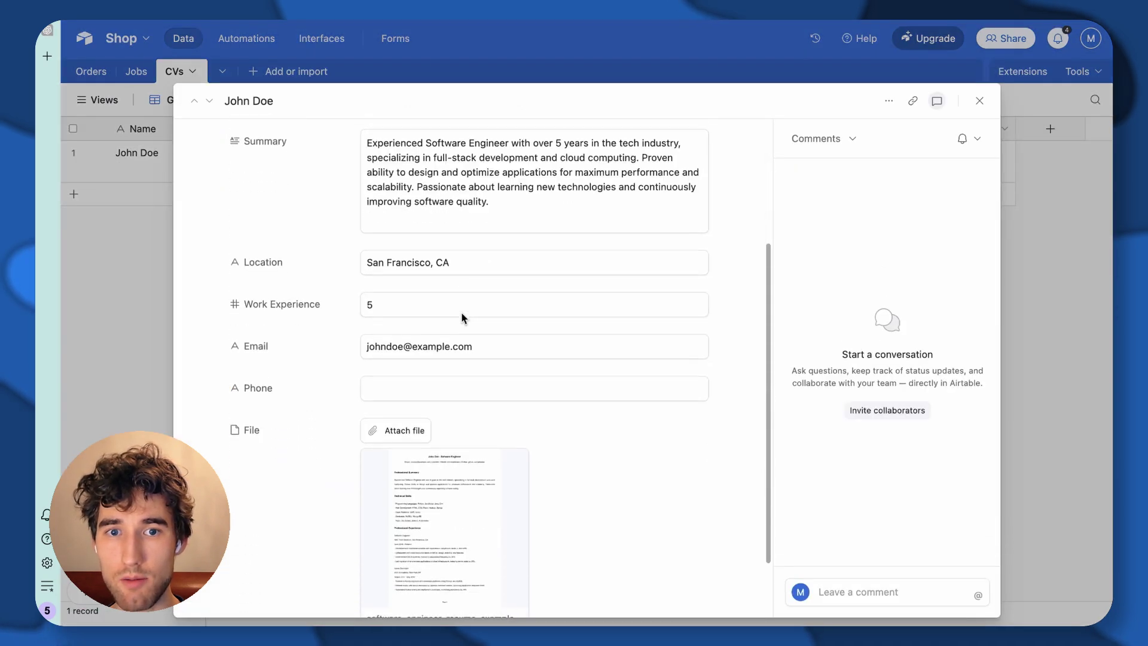
click(487, 481)
key(Escape)
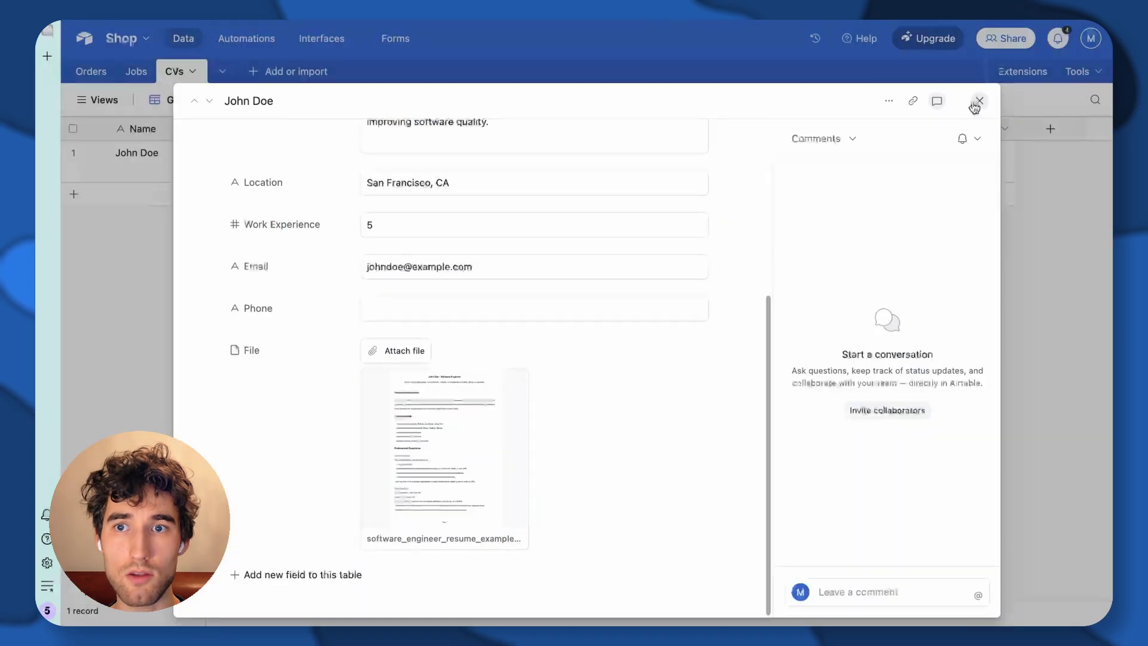
click(978, 104)
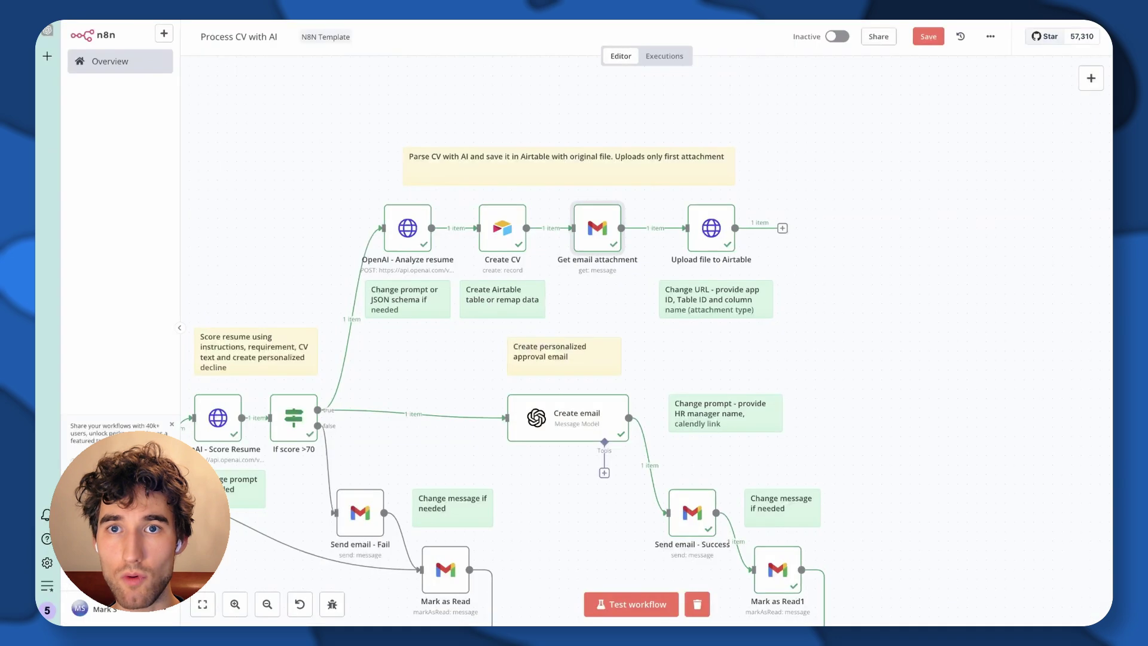
Check the new CV row scored 73, then open the new React.js application email in Gmail
scroll(636, 447, down, 5)
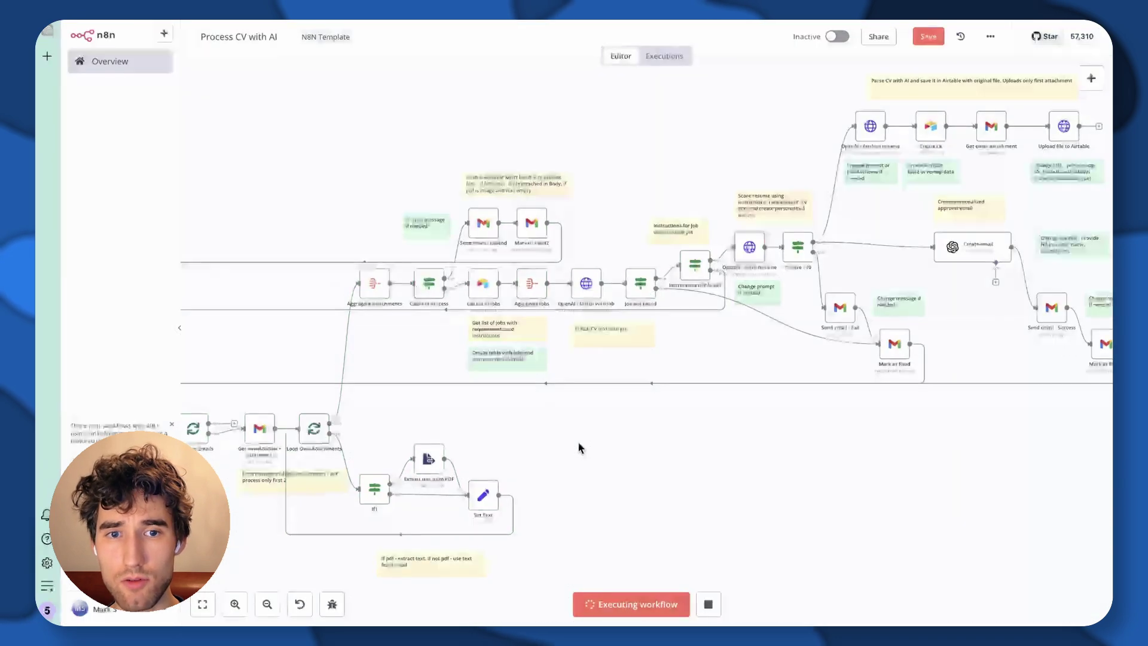
scroll(583, 420, down, 2)
scroll(584, 420, right, 5)
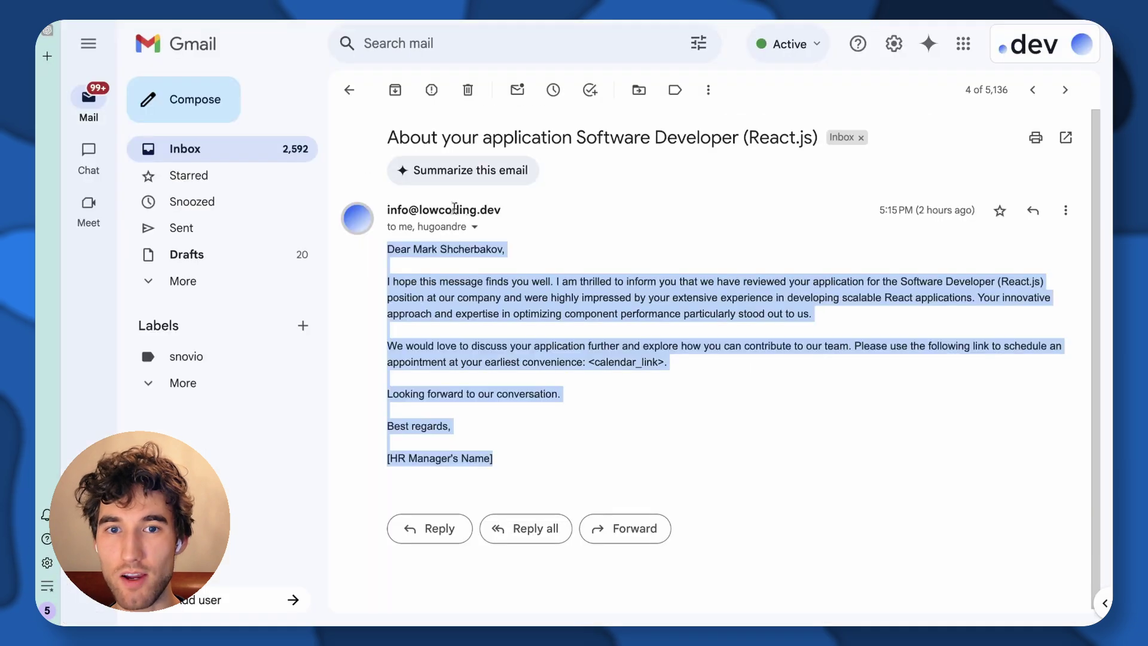
click(173, 148)
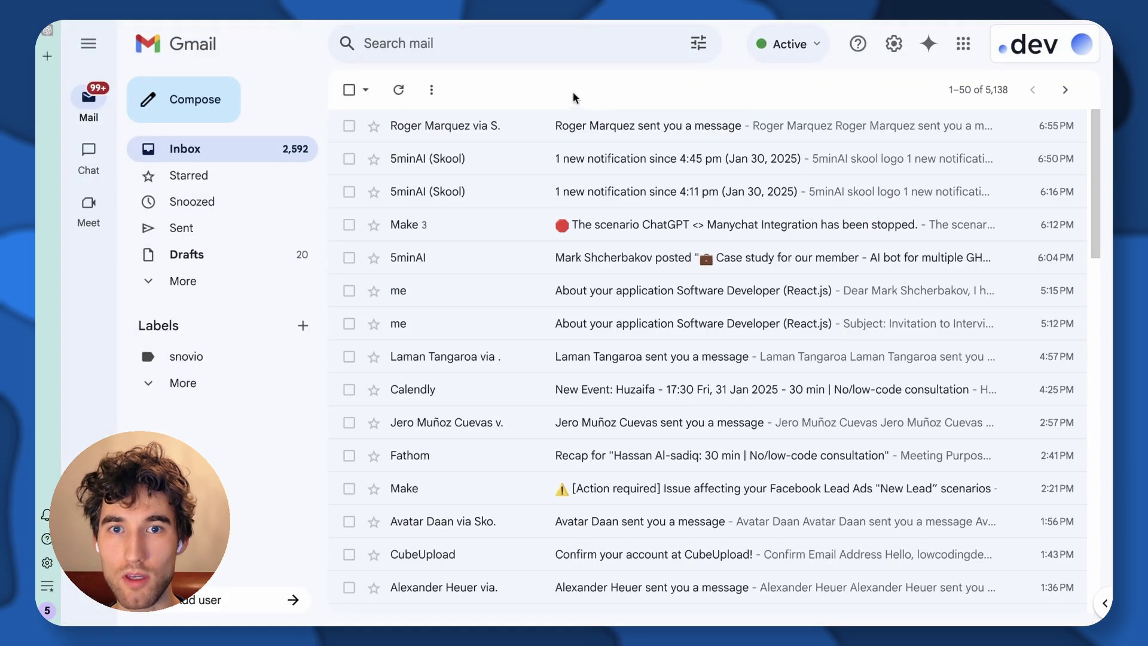
click(415, 95)
click(692, 126)
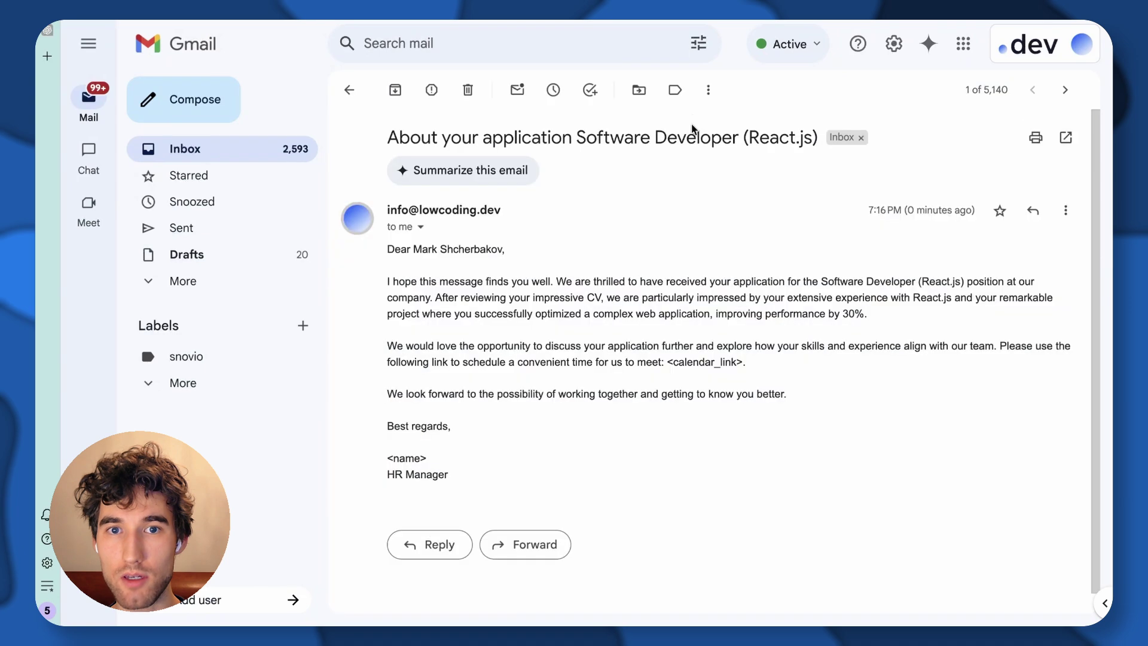